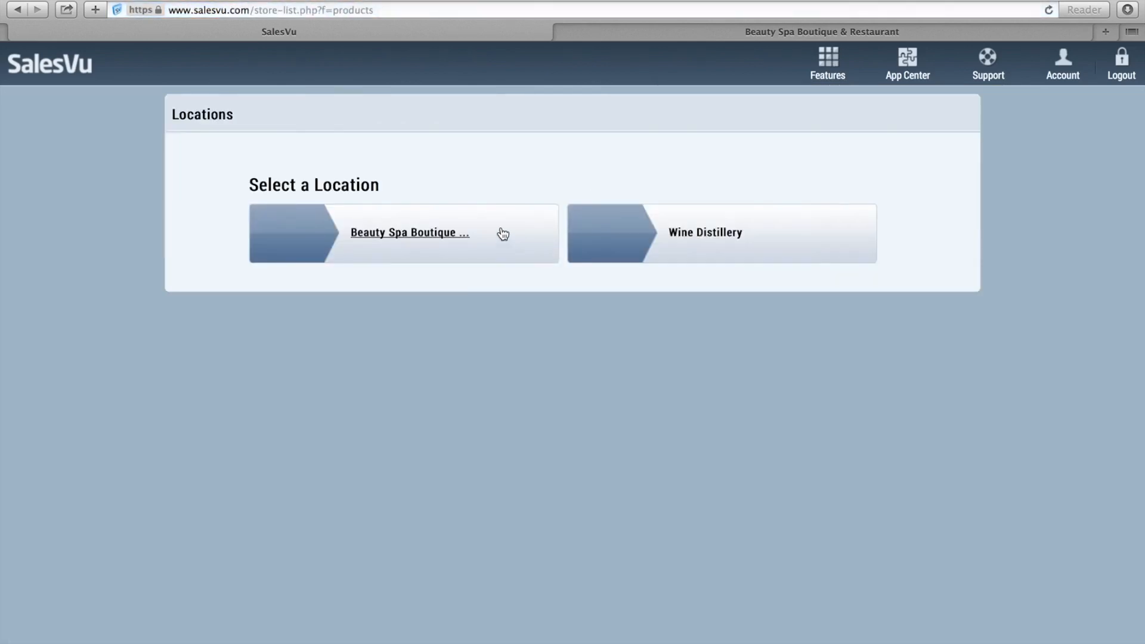
# Open Beauty Spa Boutique's product list and the Hot Stone Massage edit page, priced 150.00.
pyautogui.click(502, 233)
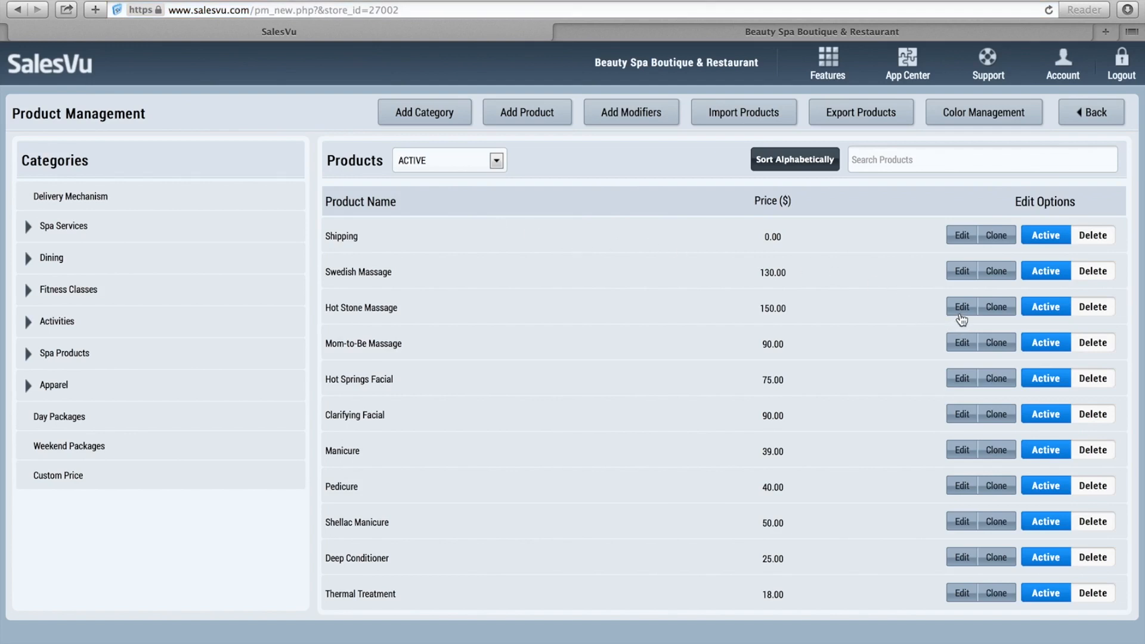
pyautogui.click(961, 314)
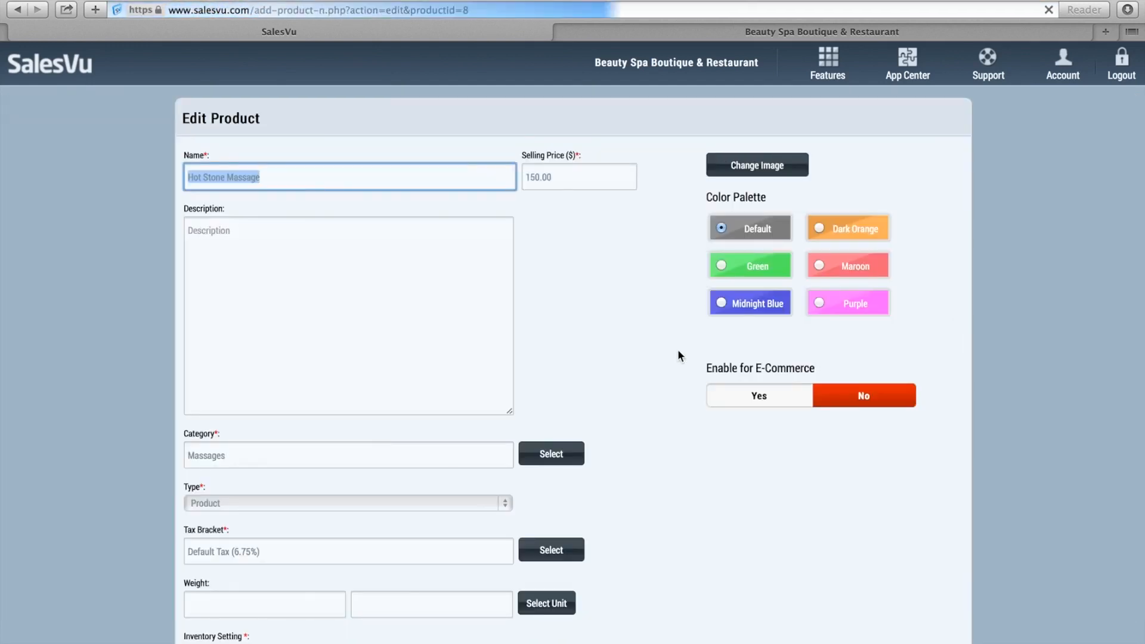
# Scroll through the Hot Stone Massage product settings and leave without saving.
pyautogui.scroll(-1, 678, 358)
pyautogui.scroll(-2, 677, 353)
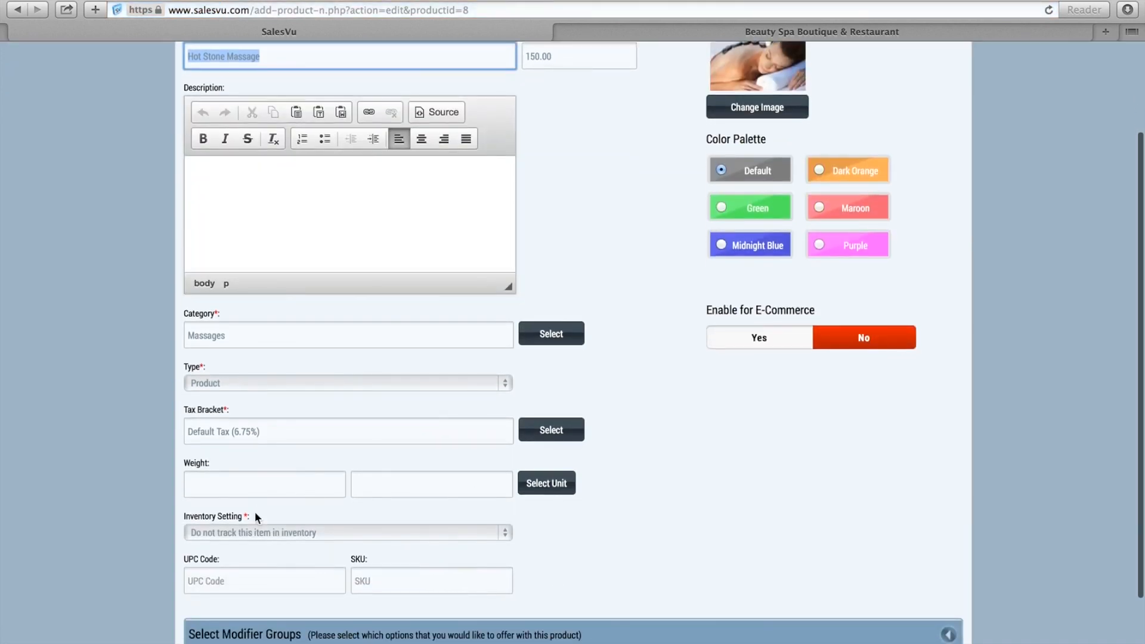
pyautogui.scroll(-2, 660, 540)
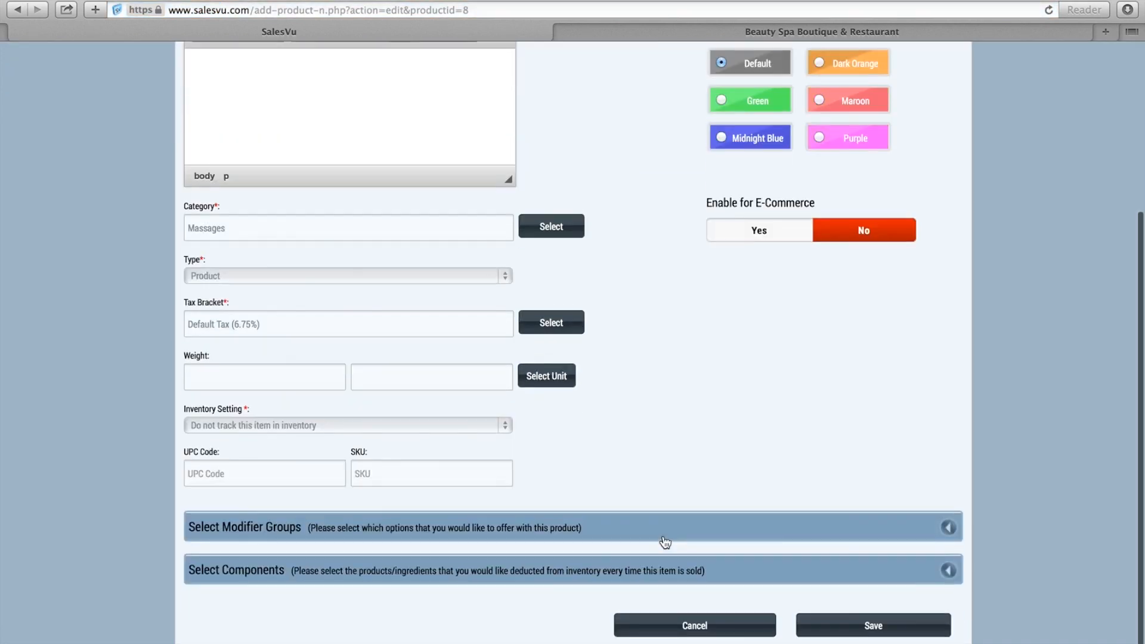
pyautogui.click(708, 630)
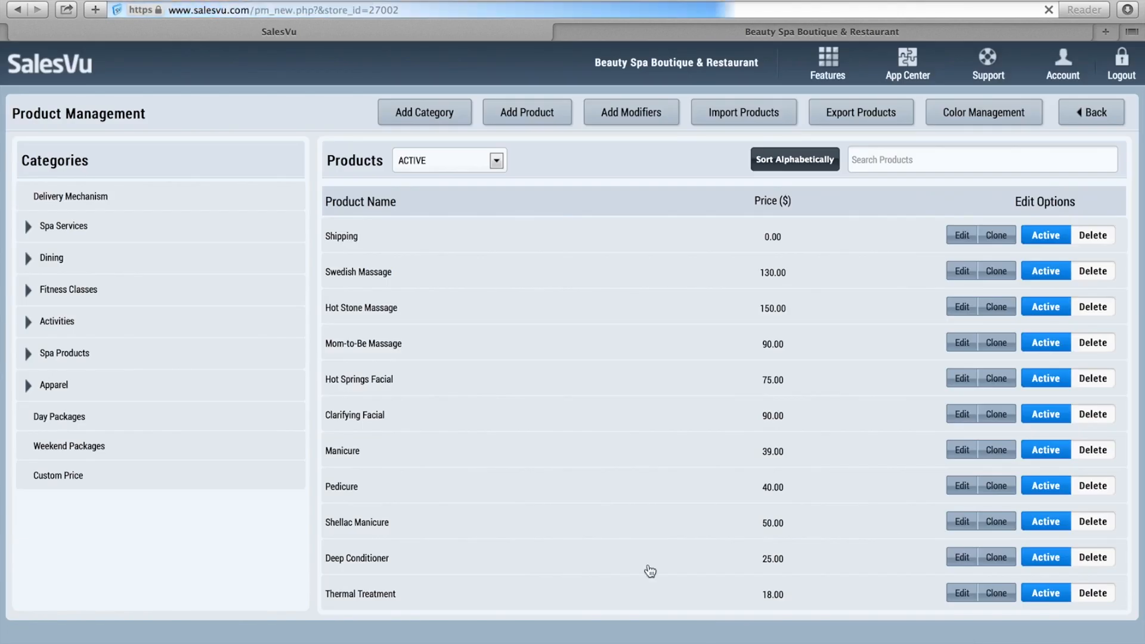
# Filter to Apparel and review the Women's Tank product form without saving.
pyautogui.click(42, 386)
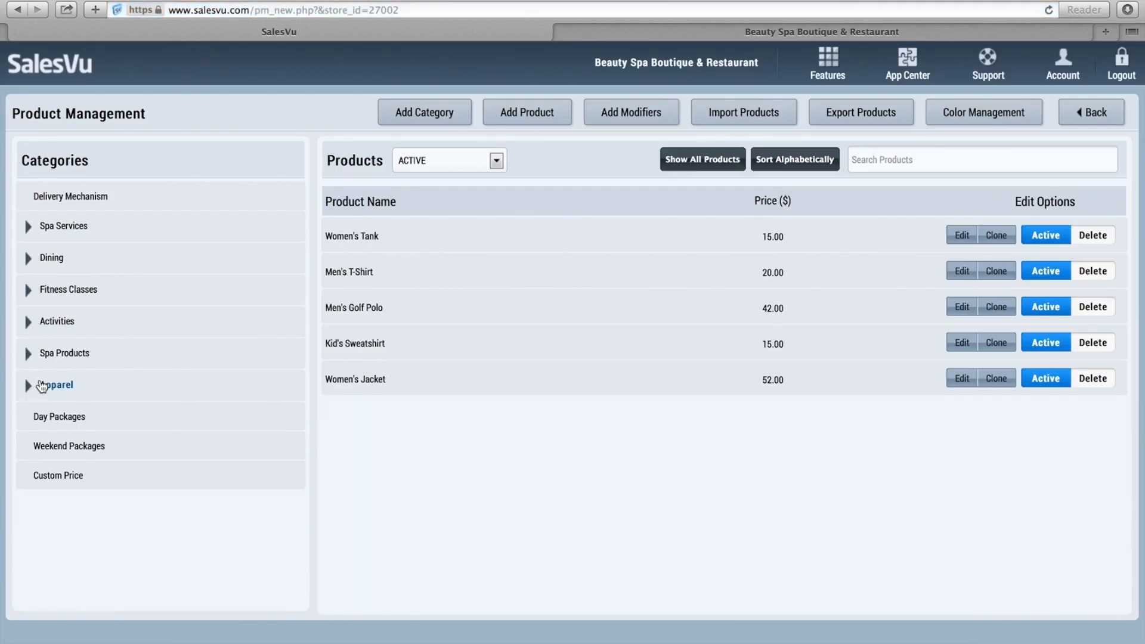
pyautogui.click(960, 239)
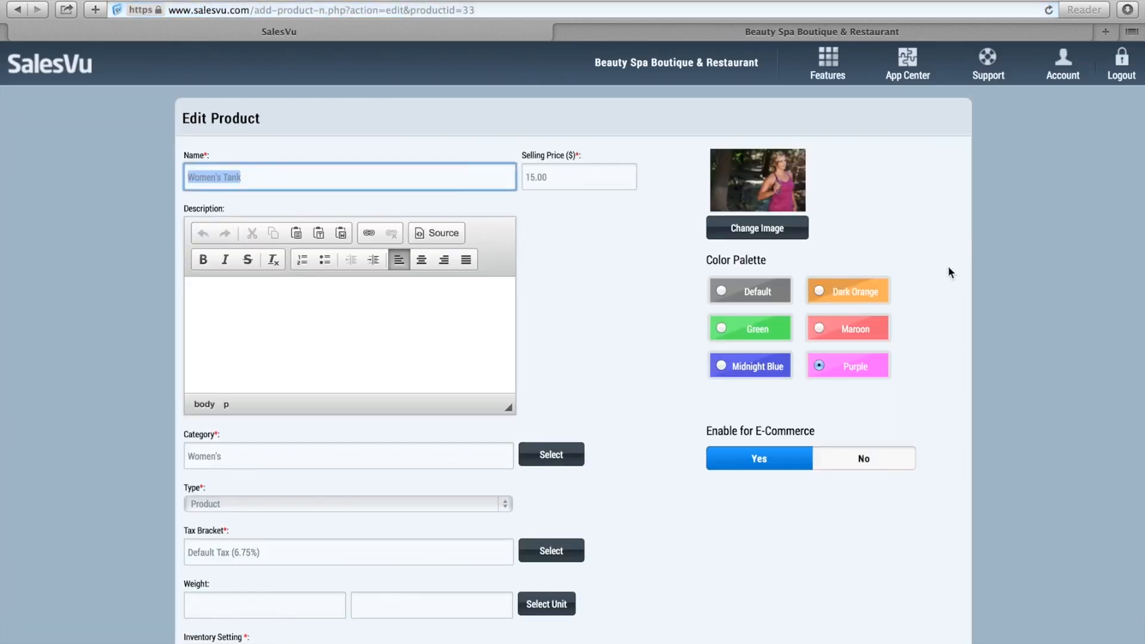
pyautogui.scroll(-2, 660, 423)
pyautogui.scroll(-2, 660, 421)
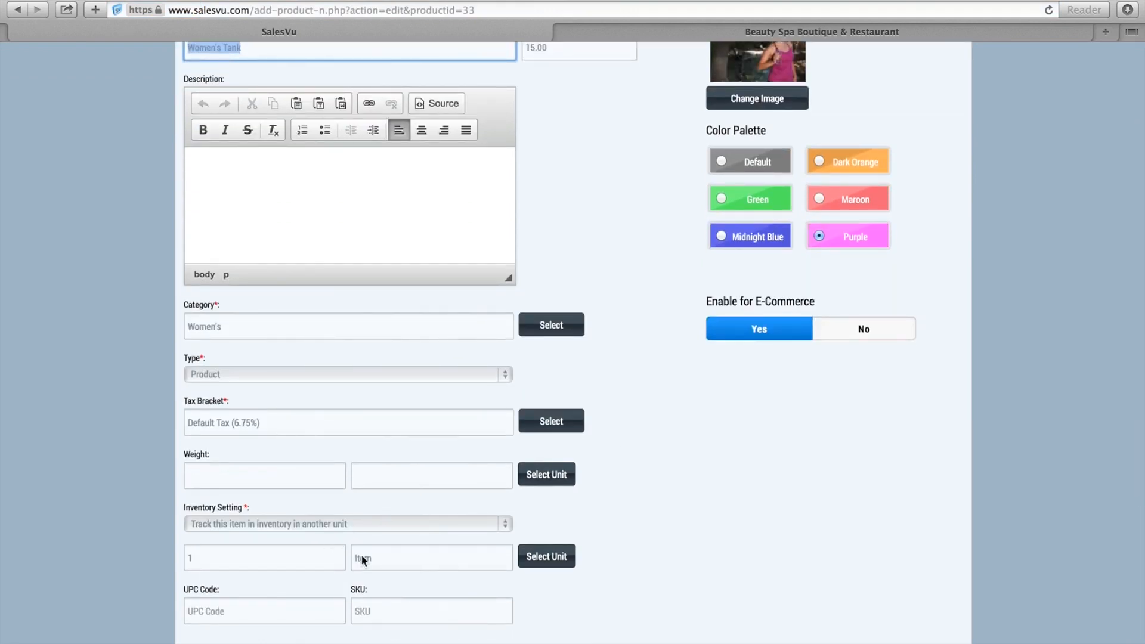
pyautogui.scroll(-8, 687, 549)
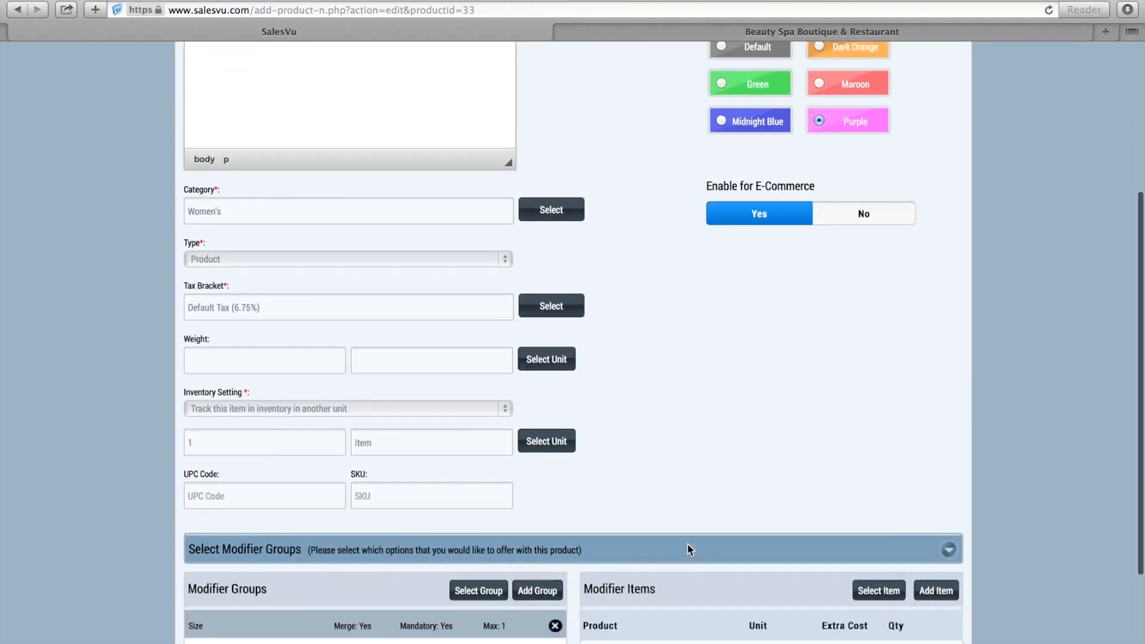
pyautogui.click(736, 629)
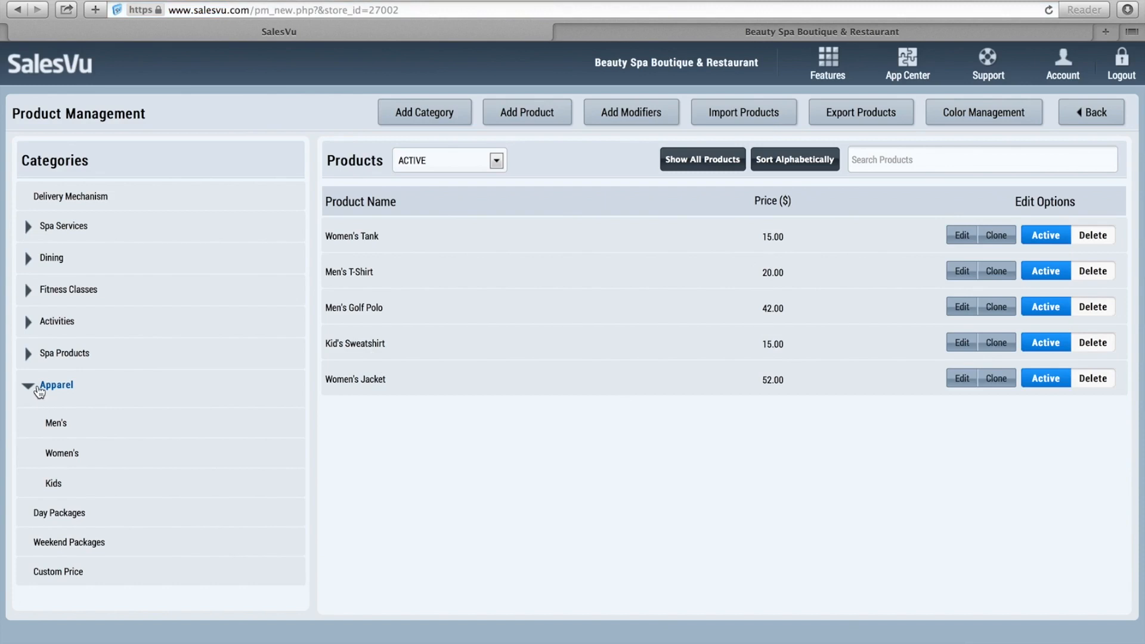
# Collapse Apparel and drill into Dining > Coffee > Supplies to list its four supply products.
pyautogui.click(28, 387)
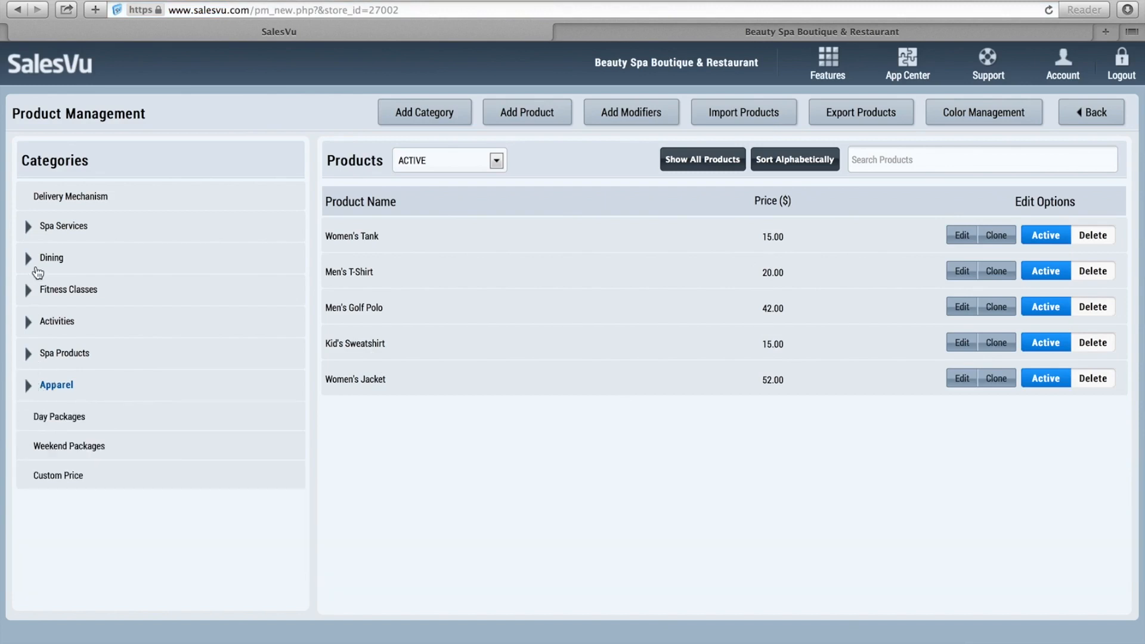
pyautogui.click(28, 259)
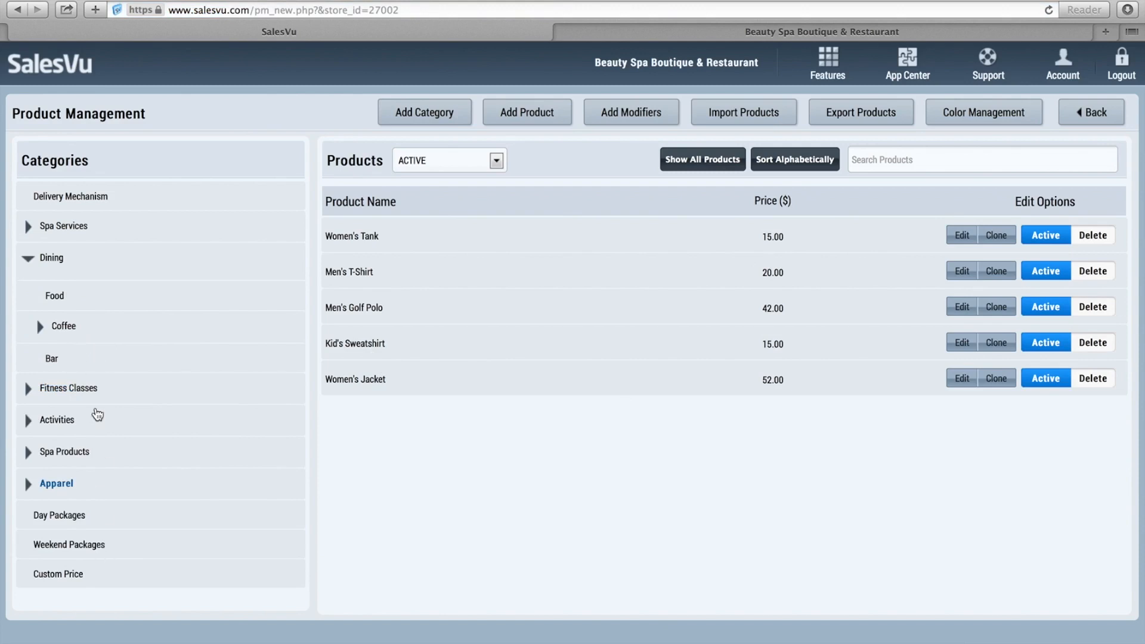
pyautogui.click(42, 327)
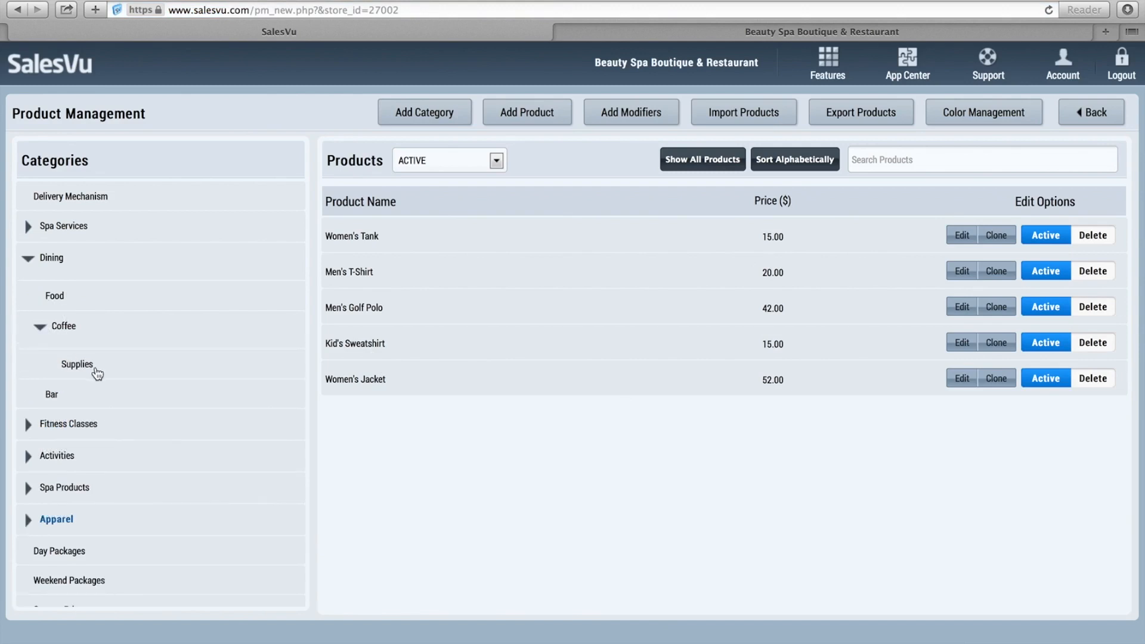
pyautogui.click(95, 370)
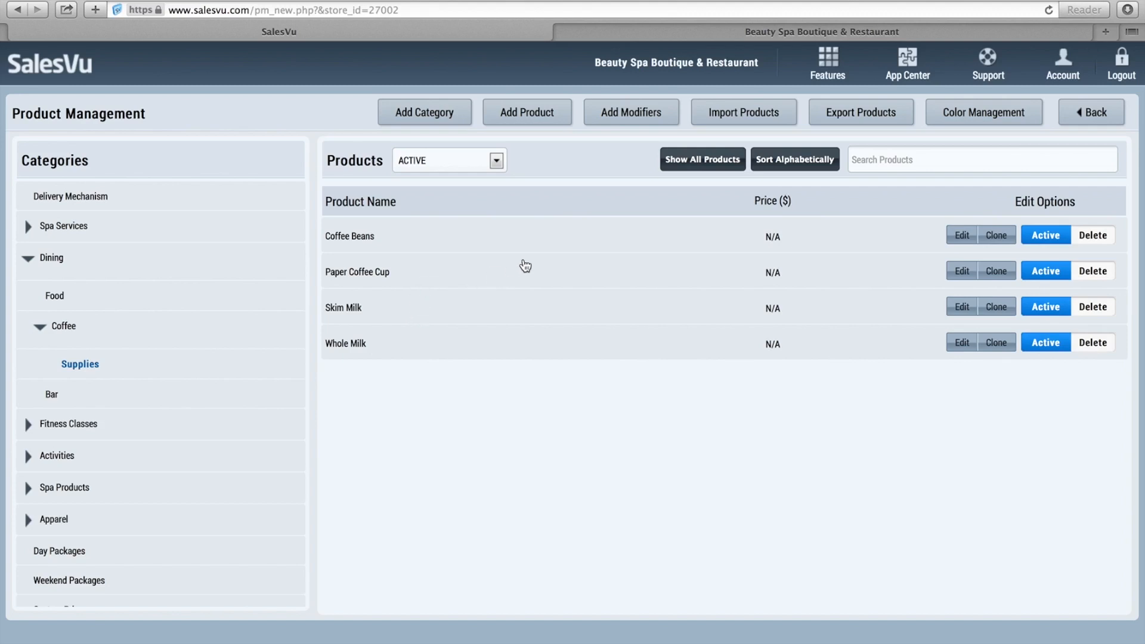
# Check Paper Coffee Cup's inventory settings unsaved, then list Coffee's Latte, Iced Coffee and Bold Pick.
pyautogui.click(972, 270)
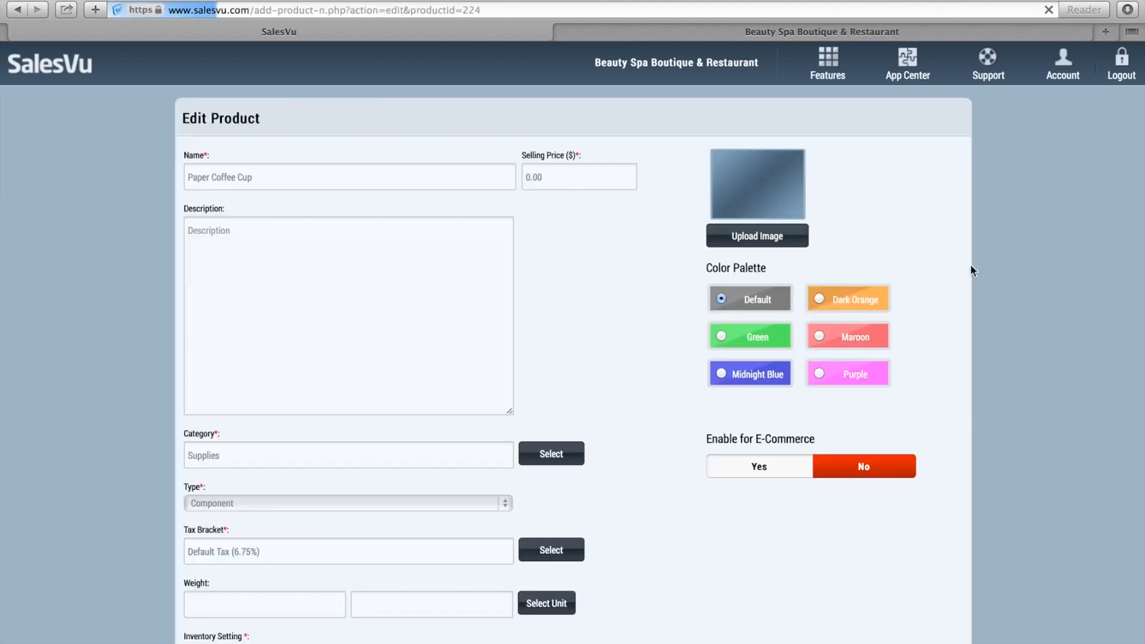
pyautogui.scroll(-3, 712, 261)
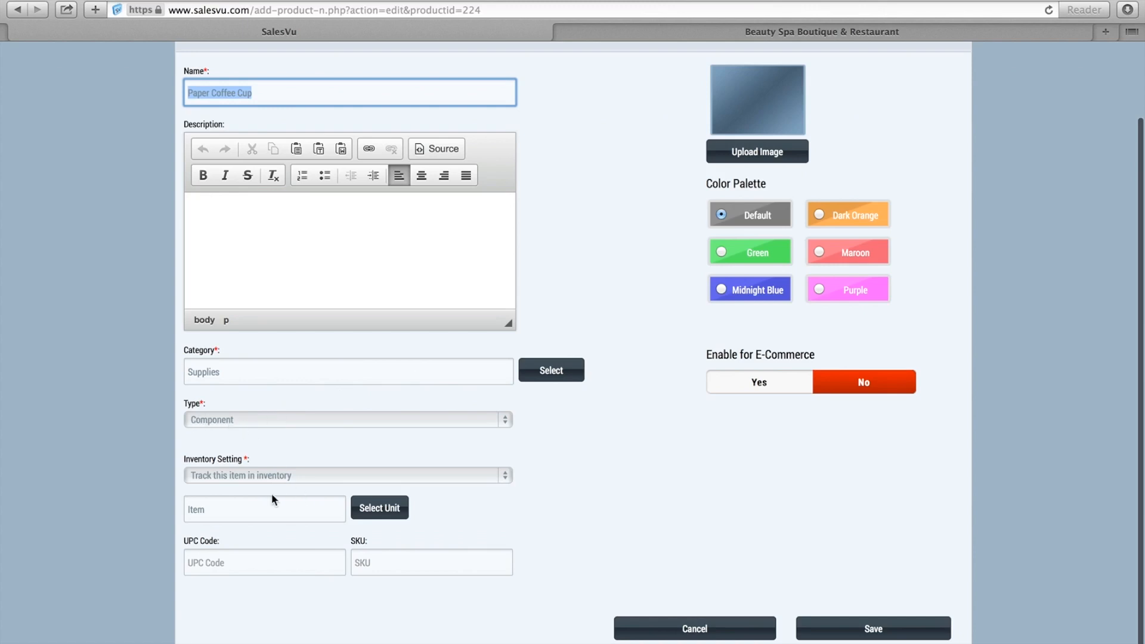
pyautogui.click(699, 626)
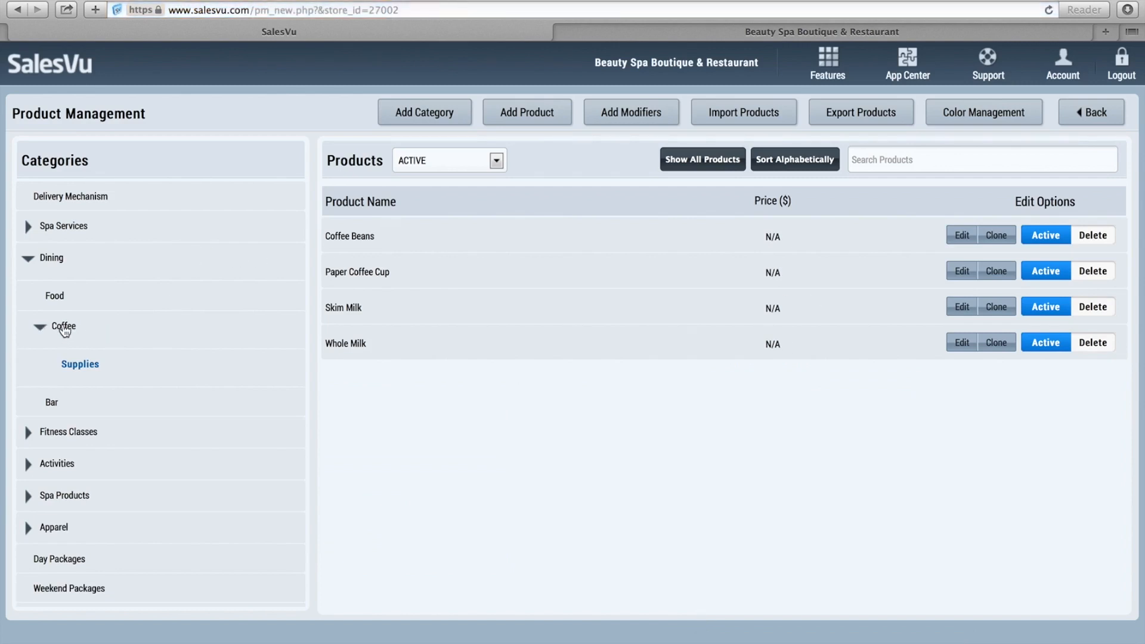
pyautogui.click(66, 329)
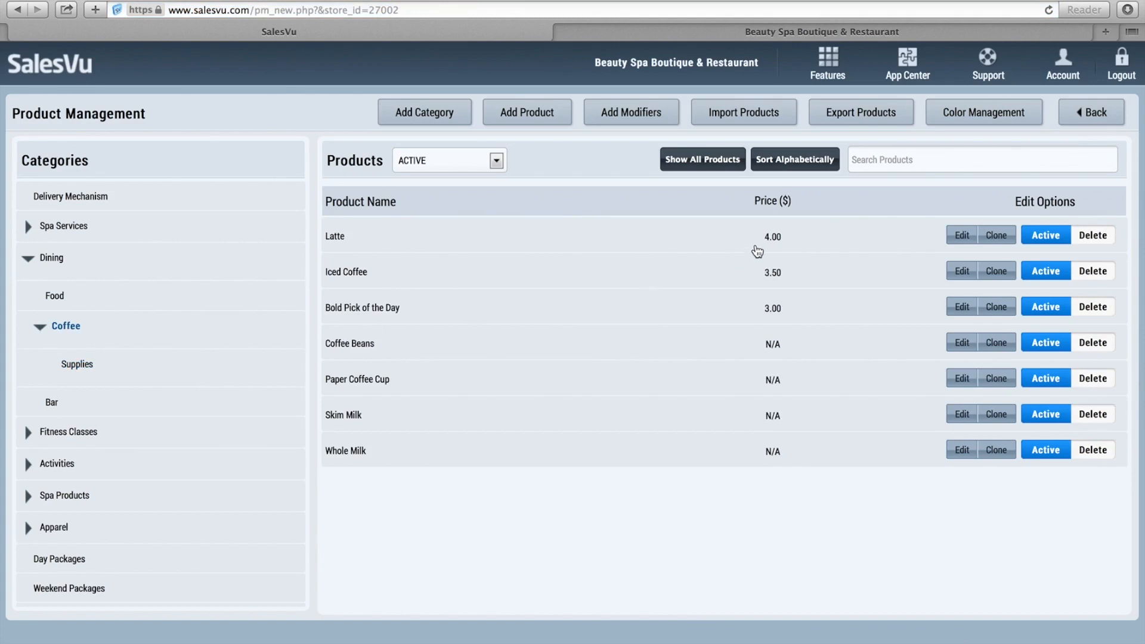
# Review Latte's milk modifier groups and coffee-bean and paper-cup components unsaved, then show Apparel products.
pyautogui.click(959, 239)
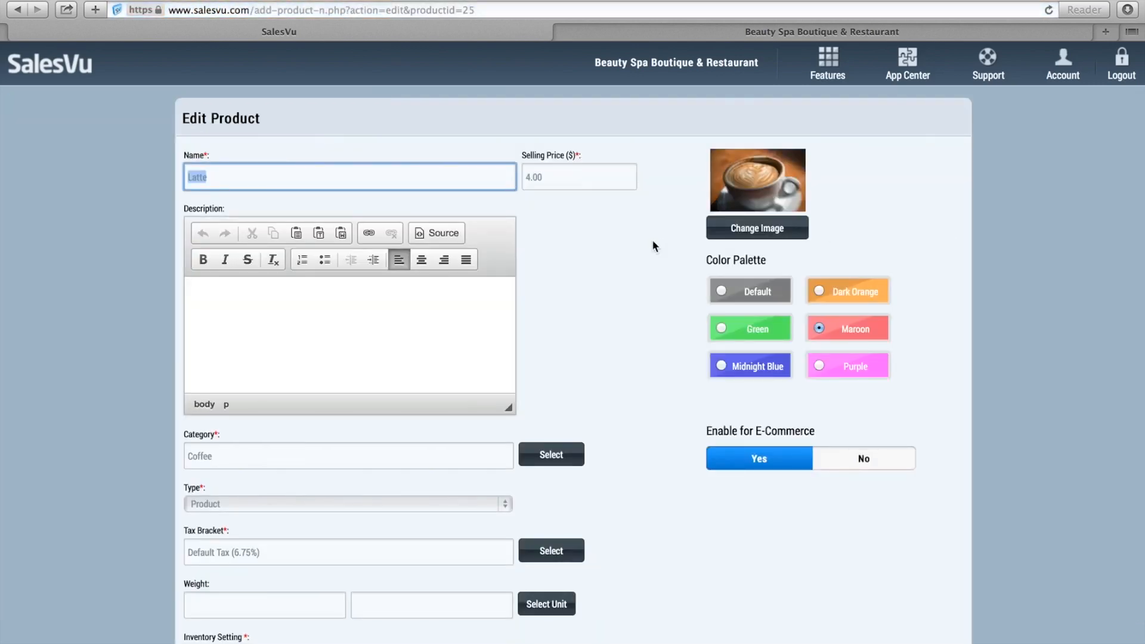
pyautogui.scroll(-5, 653, 244)
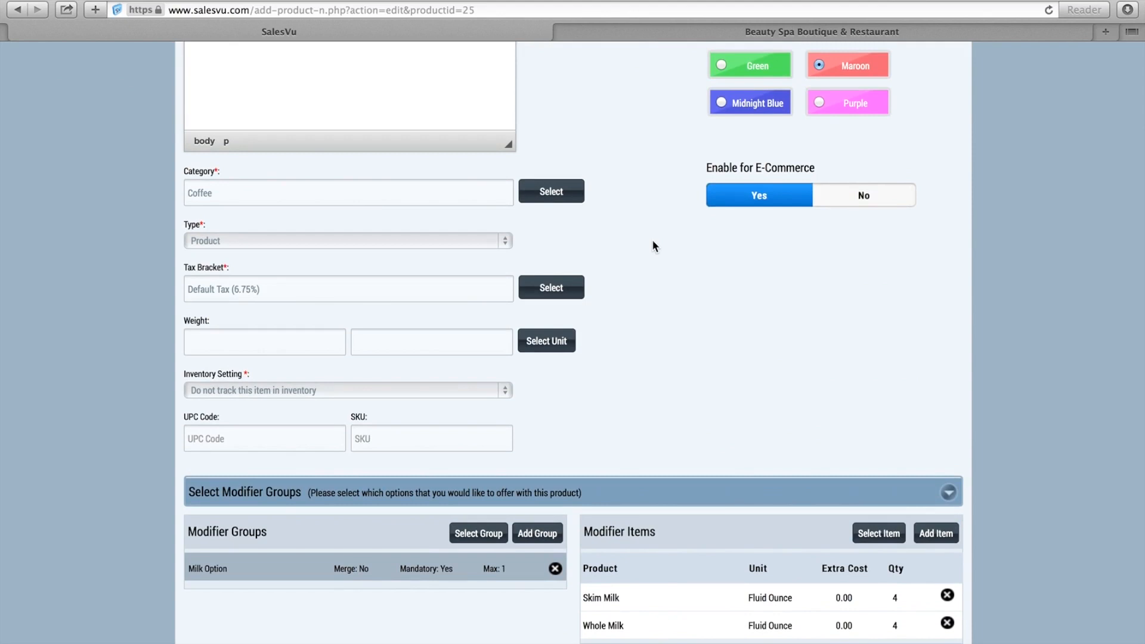
pyautogui.scroll(-1, 653, 244)
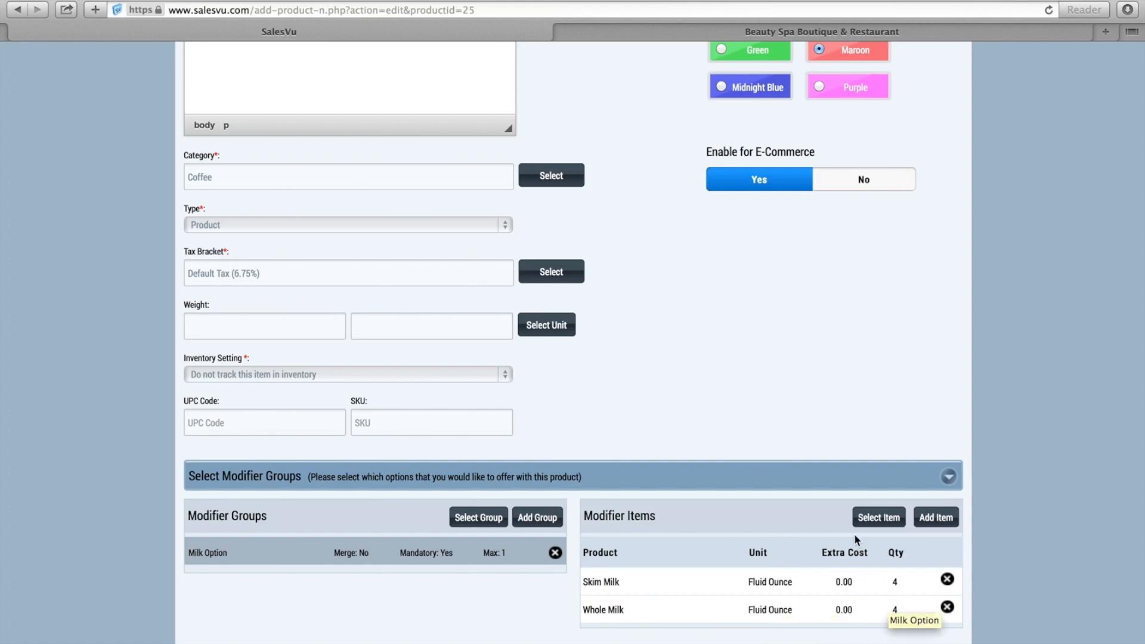
pyautogui.scroll(-3, 854, 535)
pyautogui.scroll(-5, 854, 535)
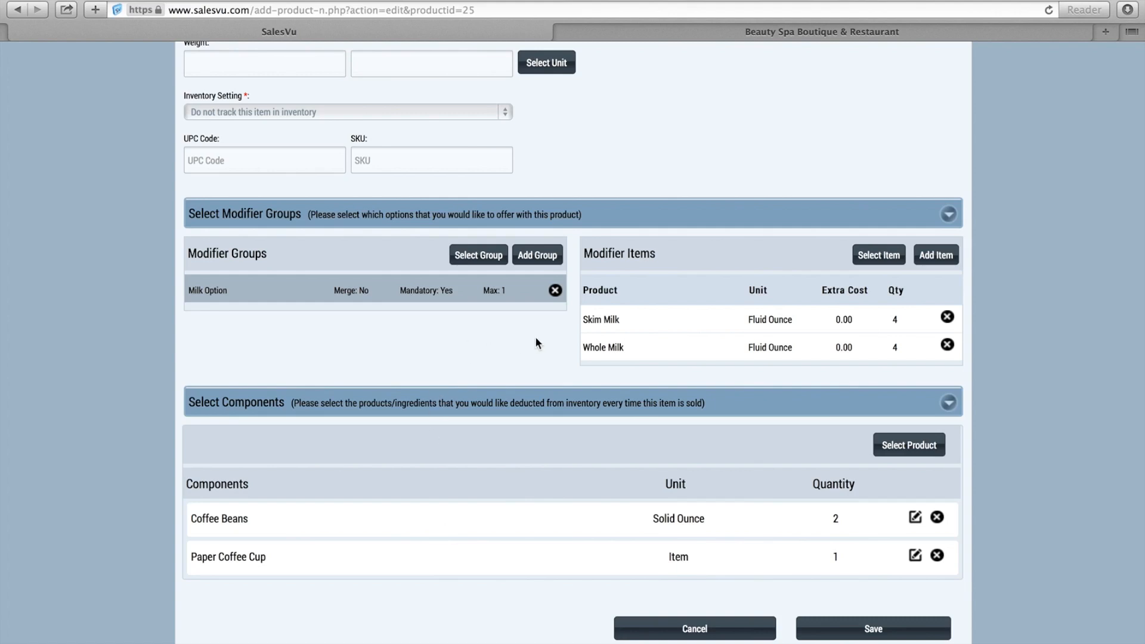
pyautogui.click(686, 633)
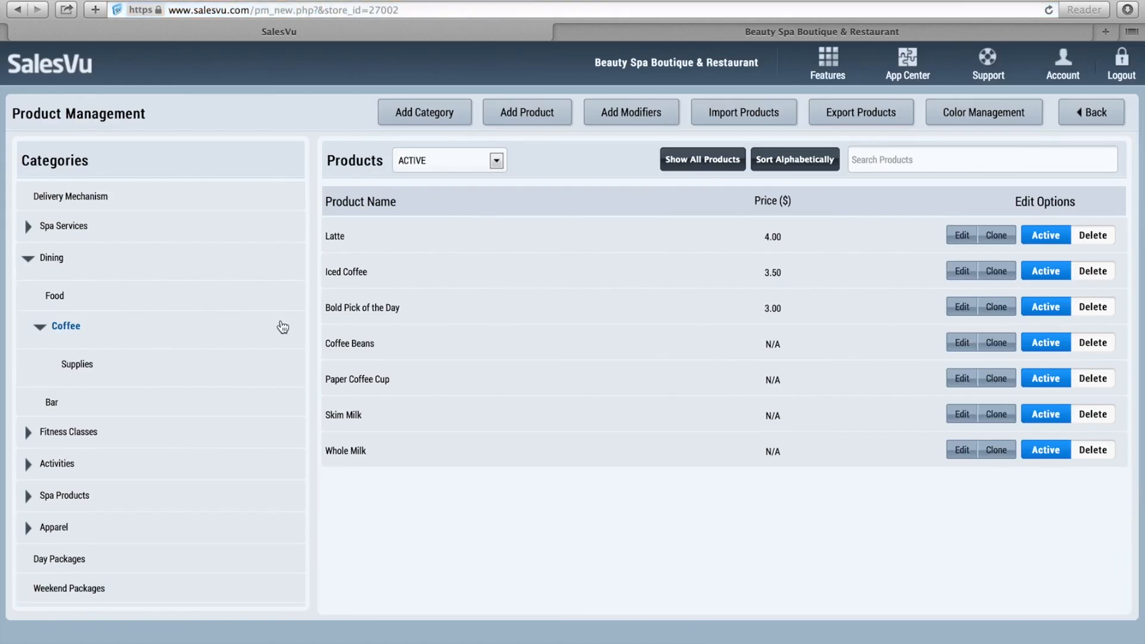
pyautogui.click(59, 529)
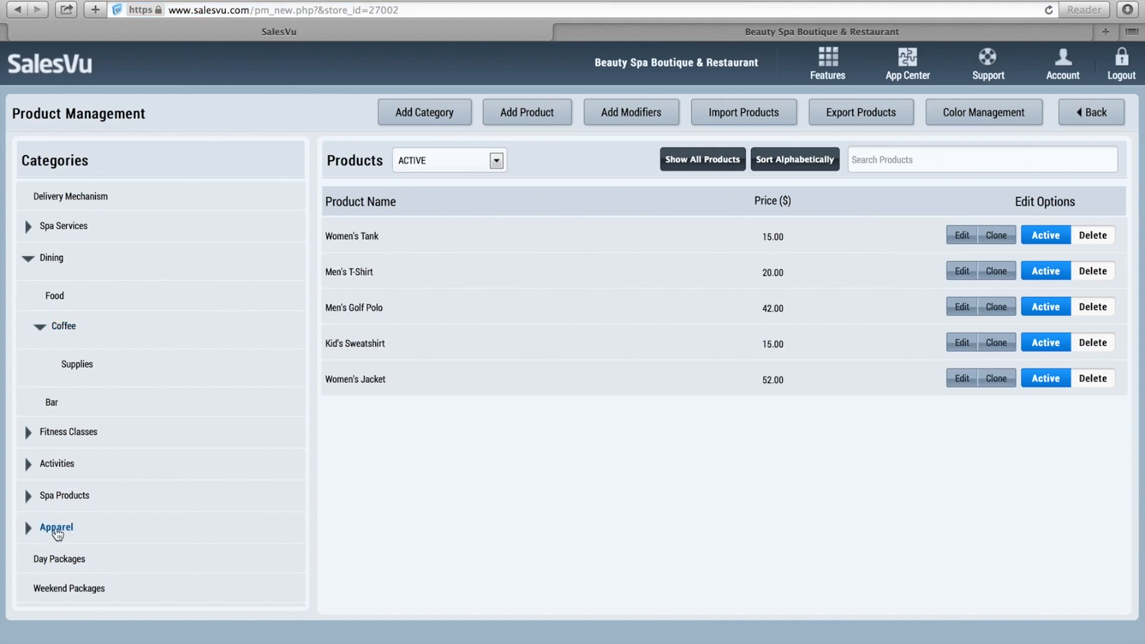
# Inspect the Women's Tank Size and Color modifier groups, then exit the editor unsaved.
pyautogui.click(961, 236)
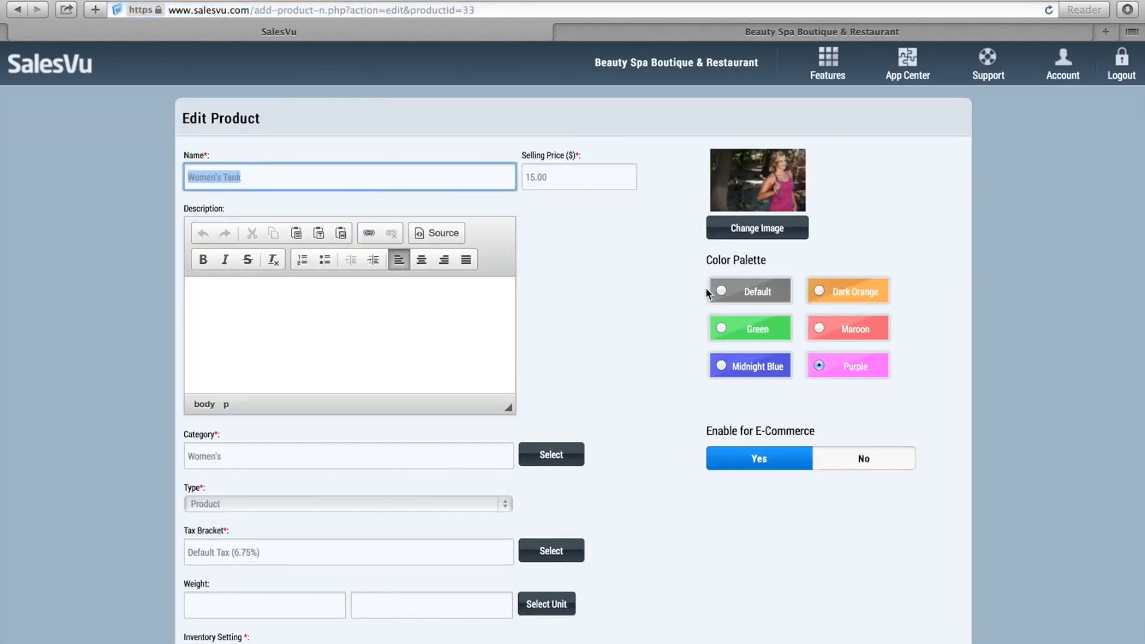
pyautogui.scroll(-1, 707, 292)
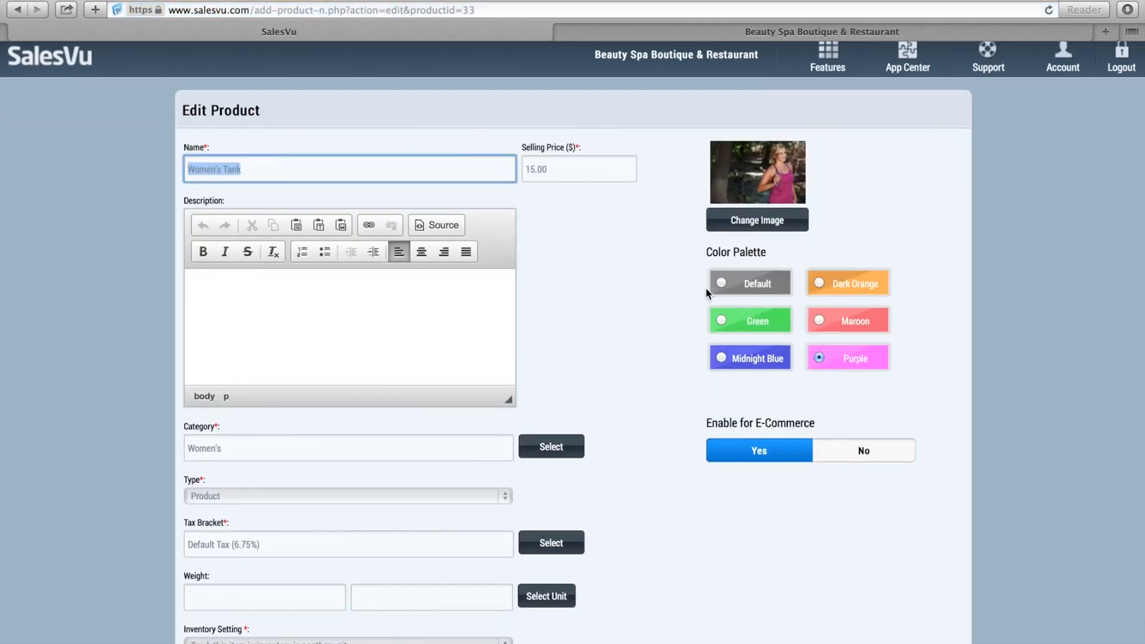
pyautogui.scroll(-10, 706, 289)
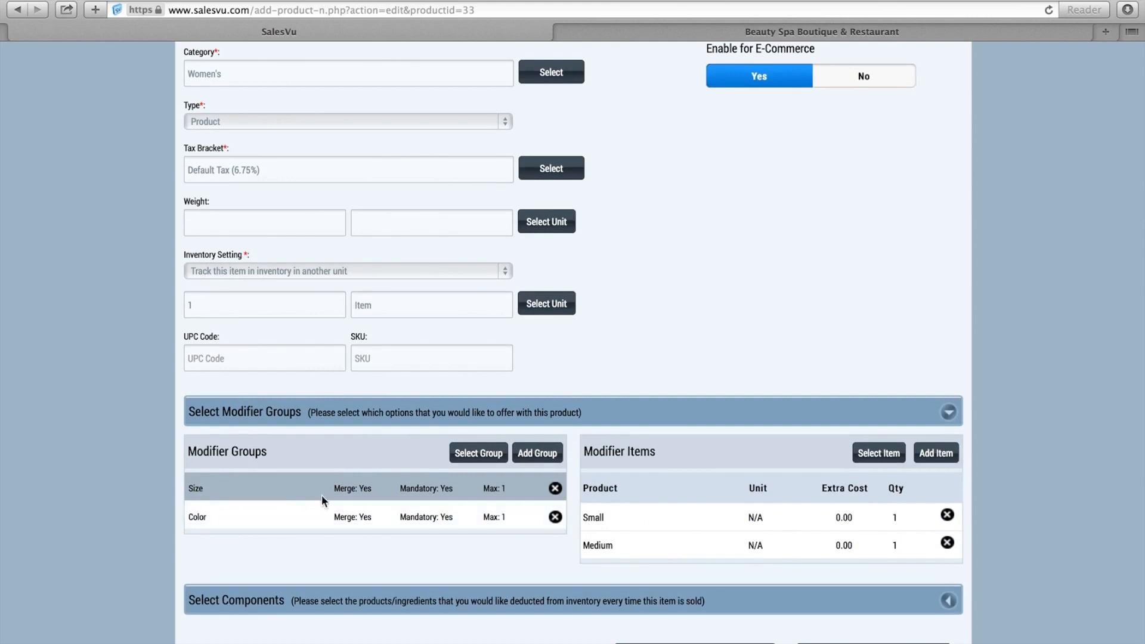
pyautogui.click(211, 488)
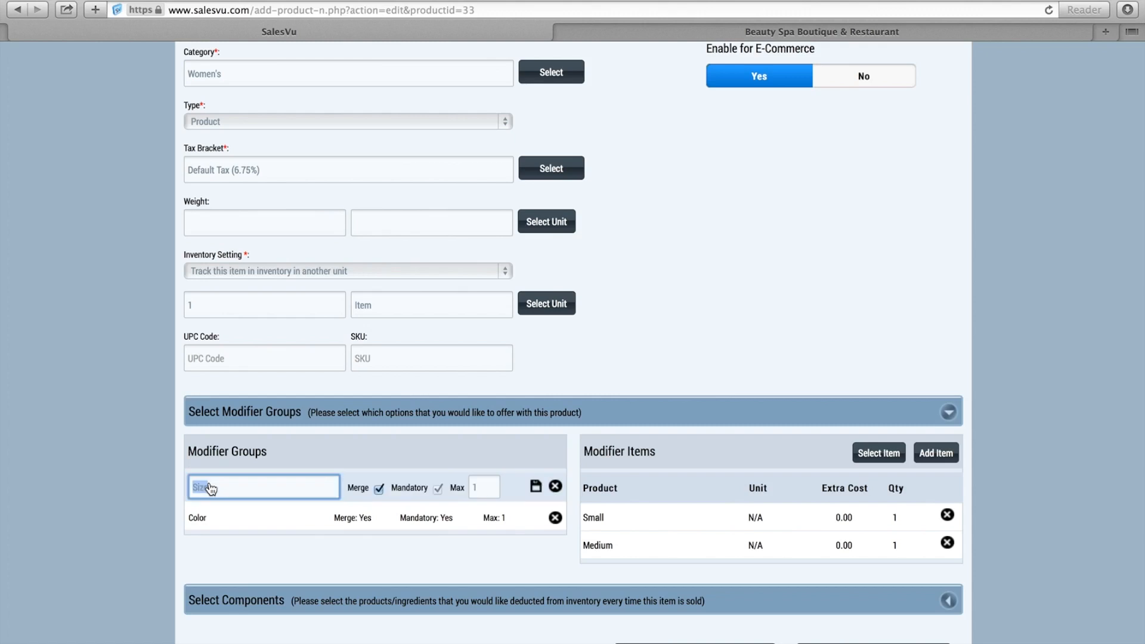
pyautogui.click(536, 487)
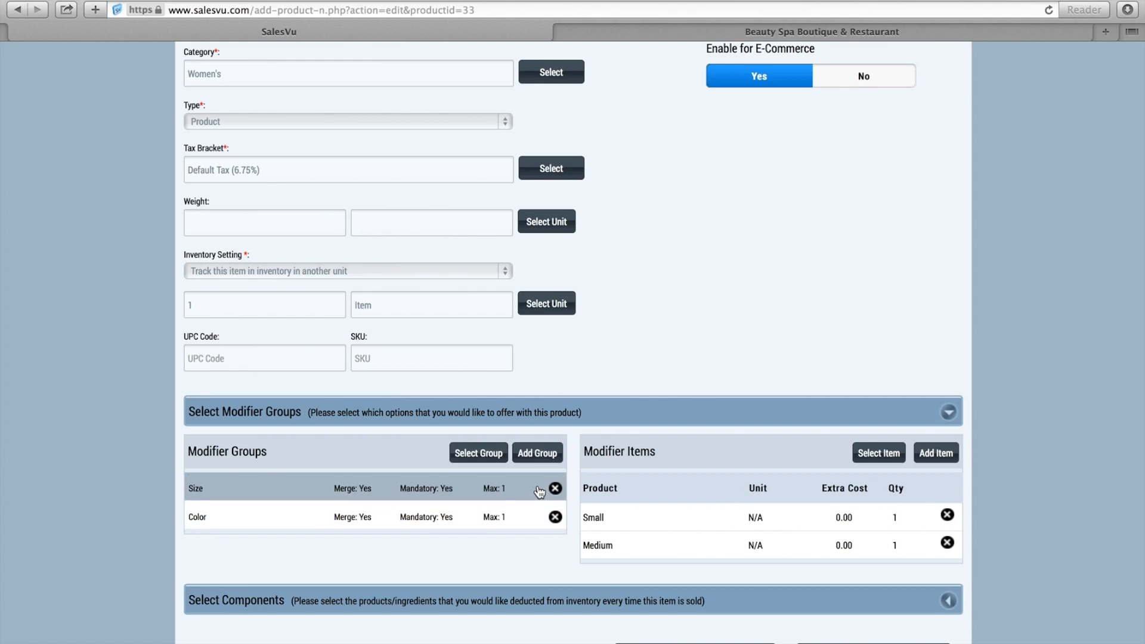
pyautogui.scroll(2, 539, 492)
pyautogui.scroll(-3, 539, 489)
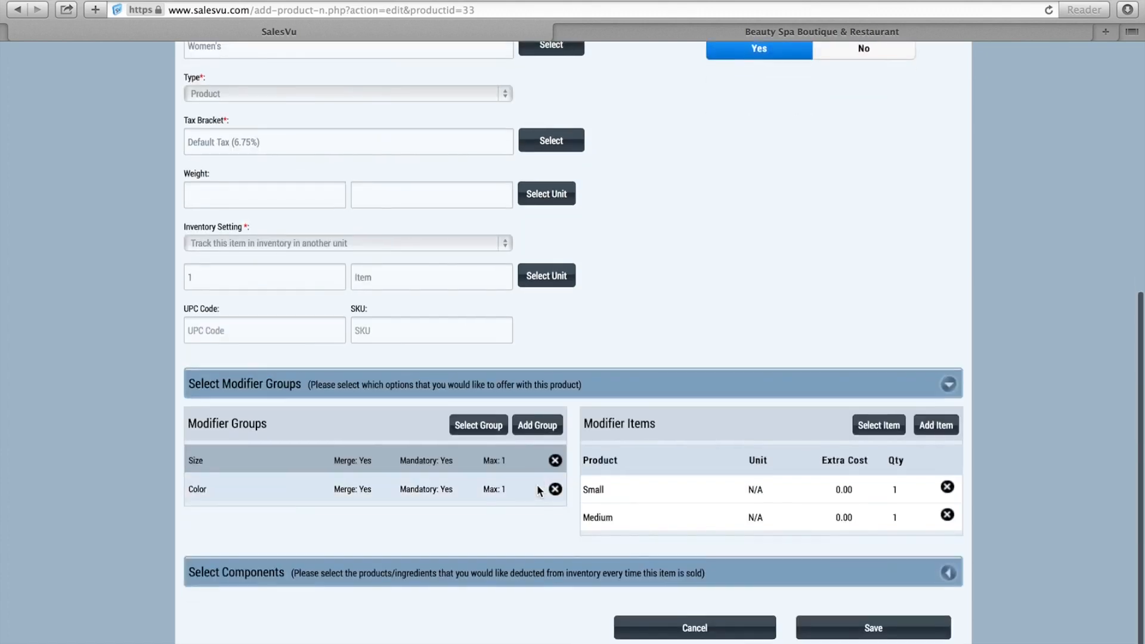
pyautogui.click(292, 495)
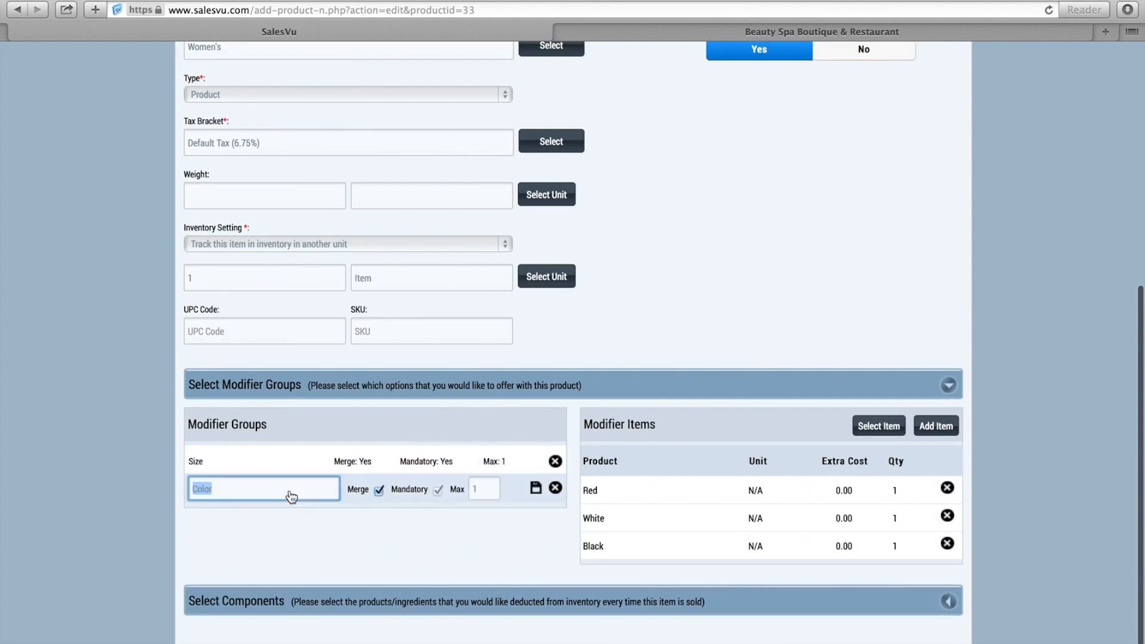
pyautogui.click(245, 466)
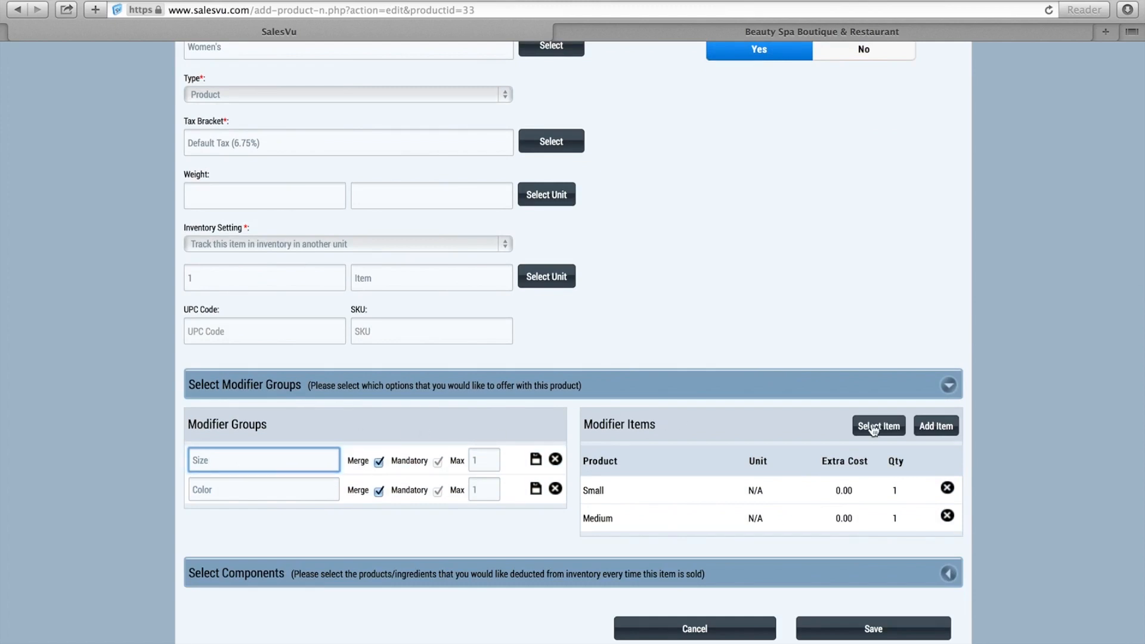
pyautogui.click(749, 636)
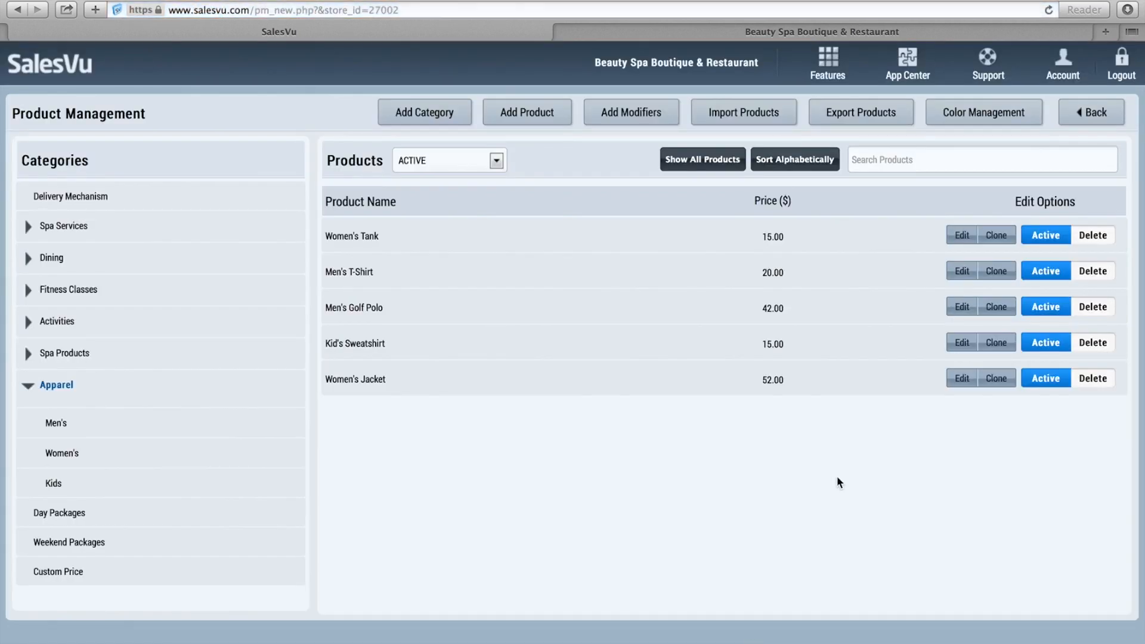
# Collapse Apparel and go to Features > Inventory for Beauty Spa Boutique & Restaurant.
pyautogui.click(28, 386)
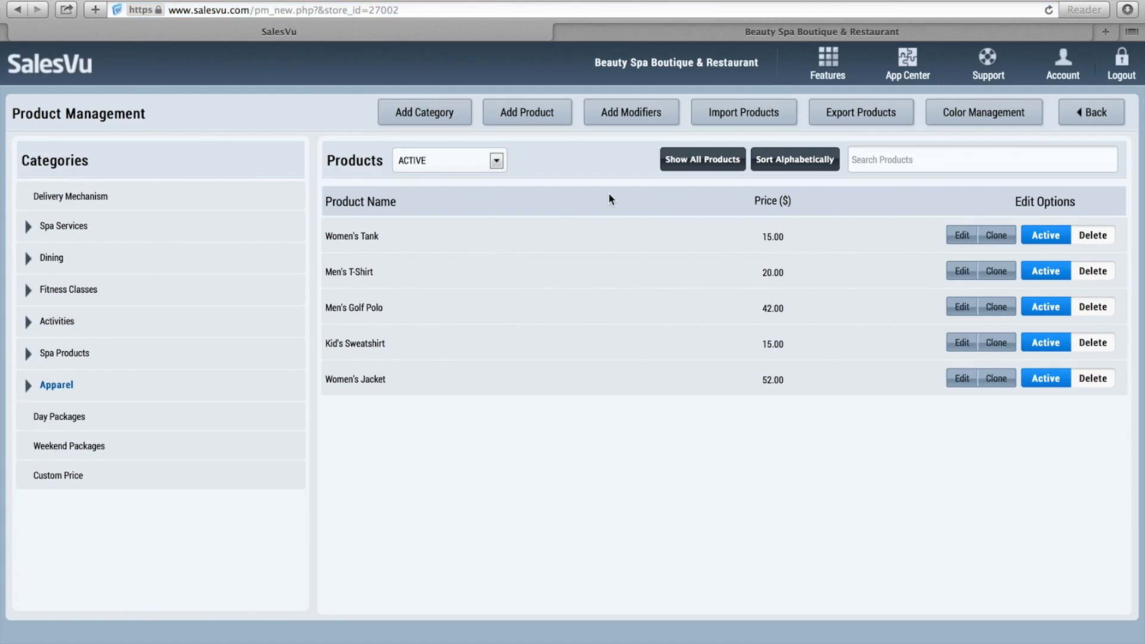
pyautogui.click(832, 63)
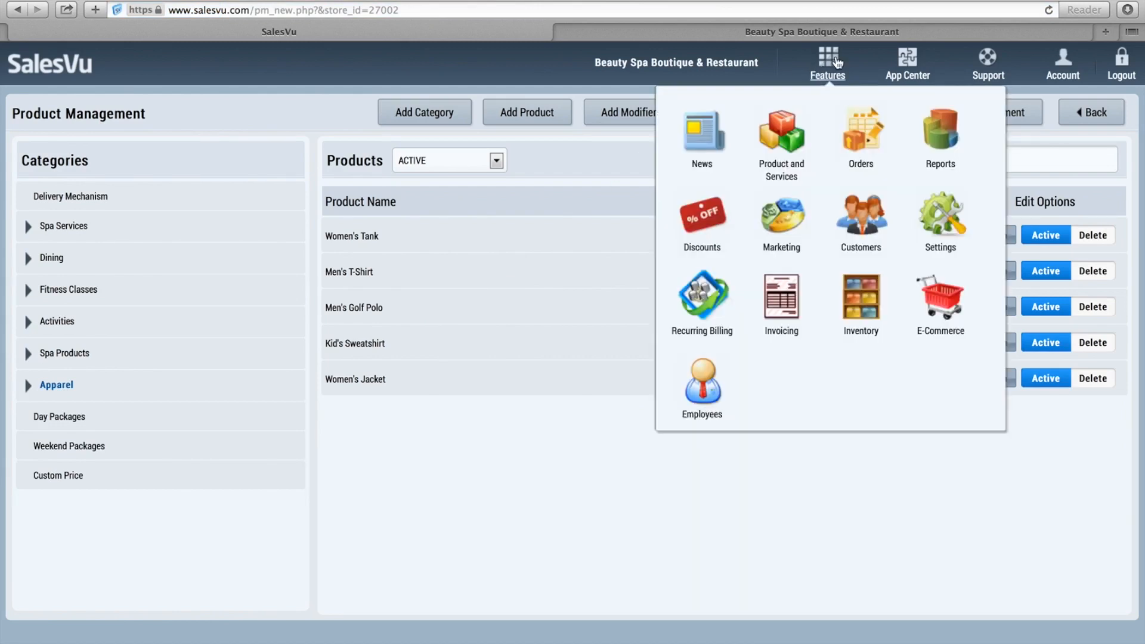
pyautogui.click(860, 297)
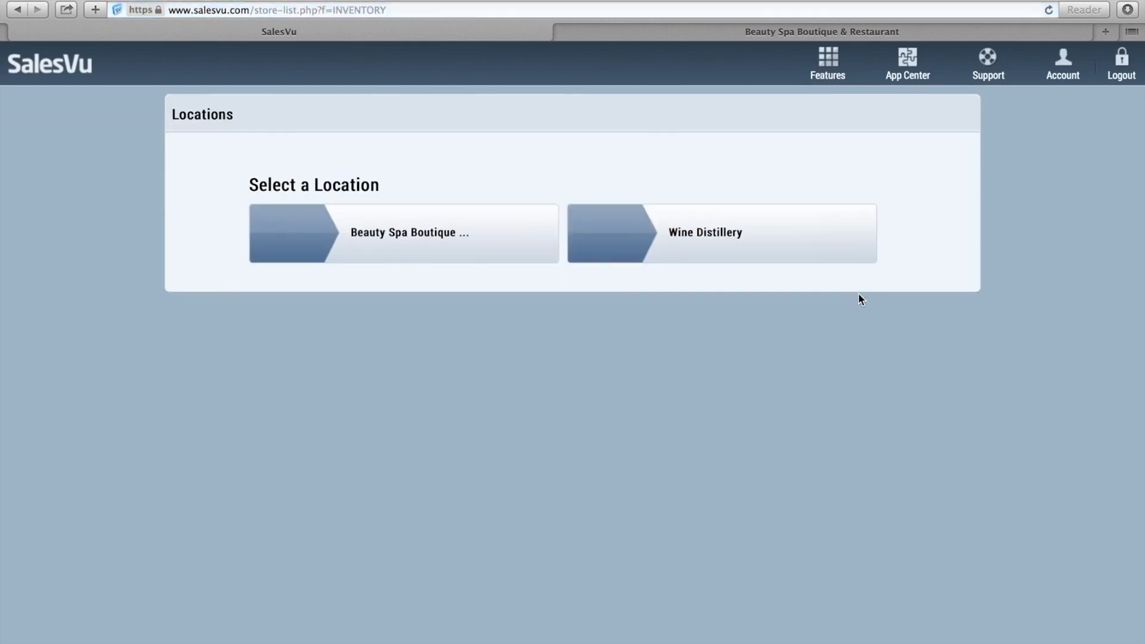
pyautogui.click(436, 230)
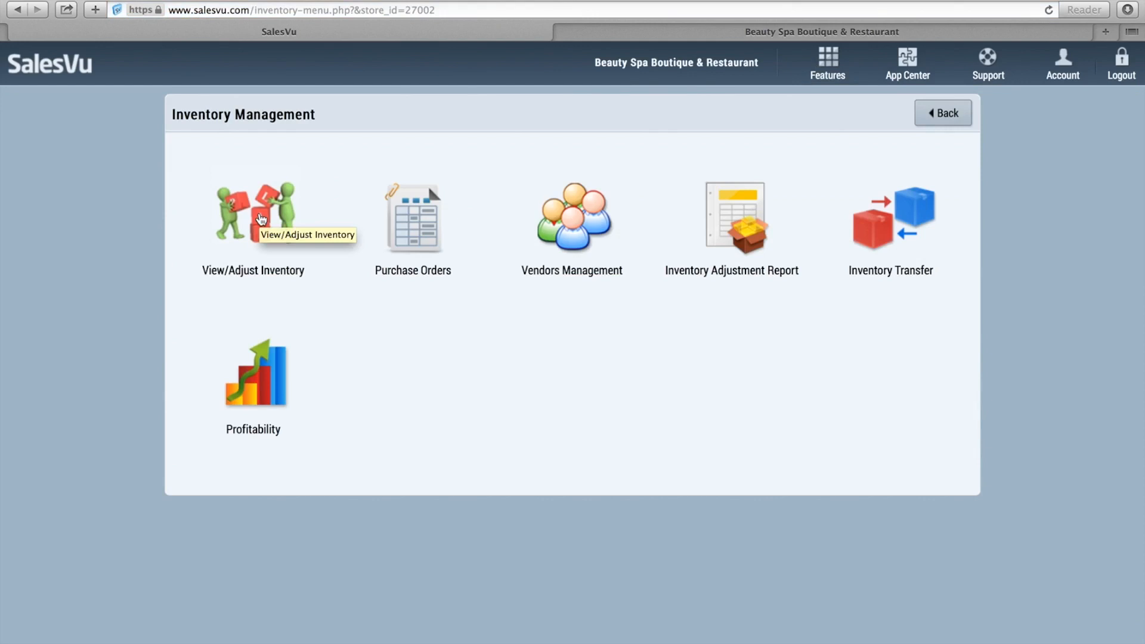
# Change the Men's T-Shirt Blue - Small quantity from 5 to 10 and save all.
pyautogui.click(261, 219)
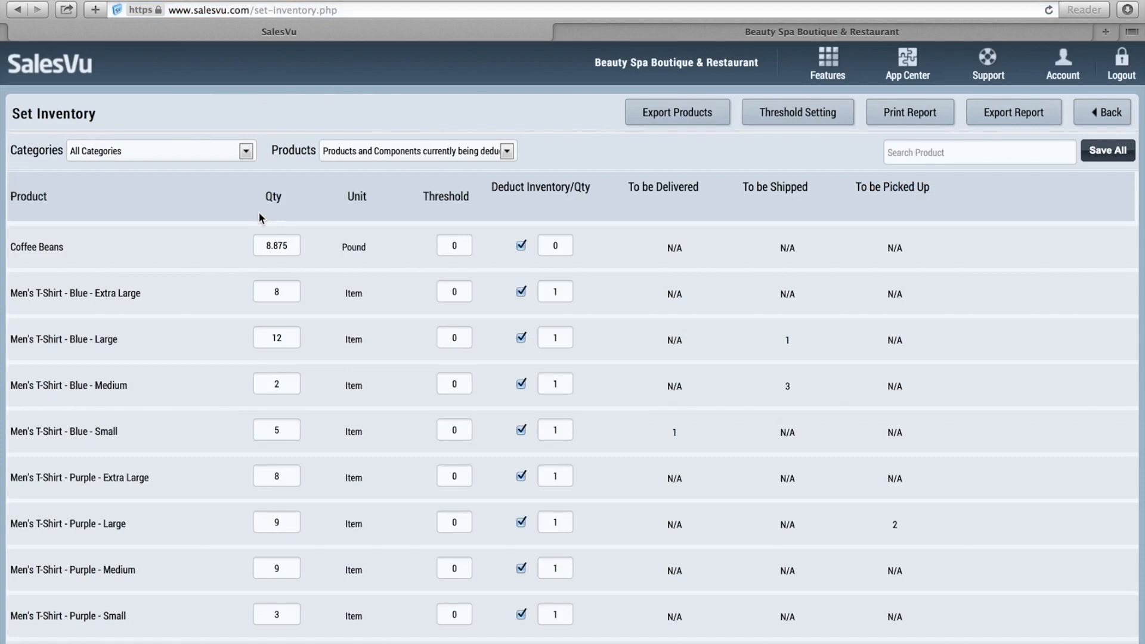
pyautogui.scroll(-5, 296, 453)
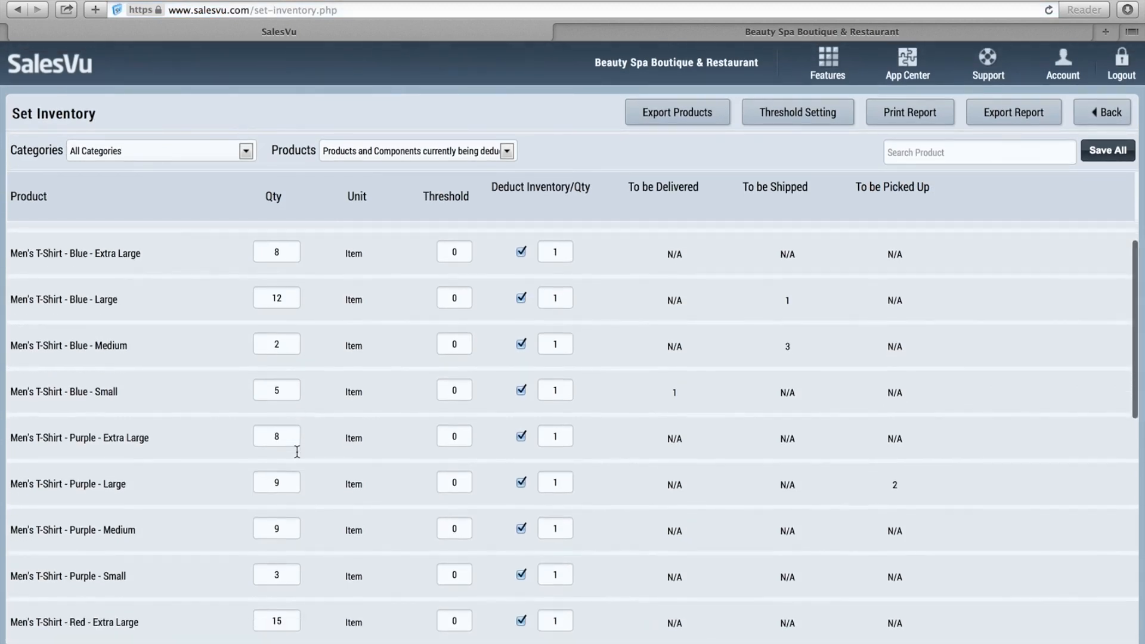
pyautogui.scroll(4, 297, 452)
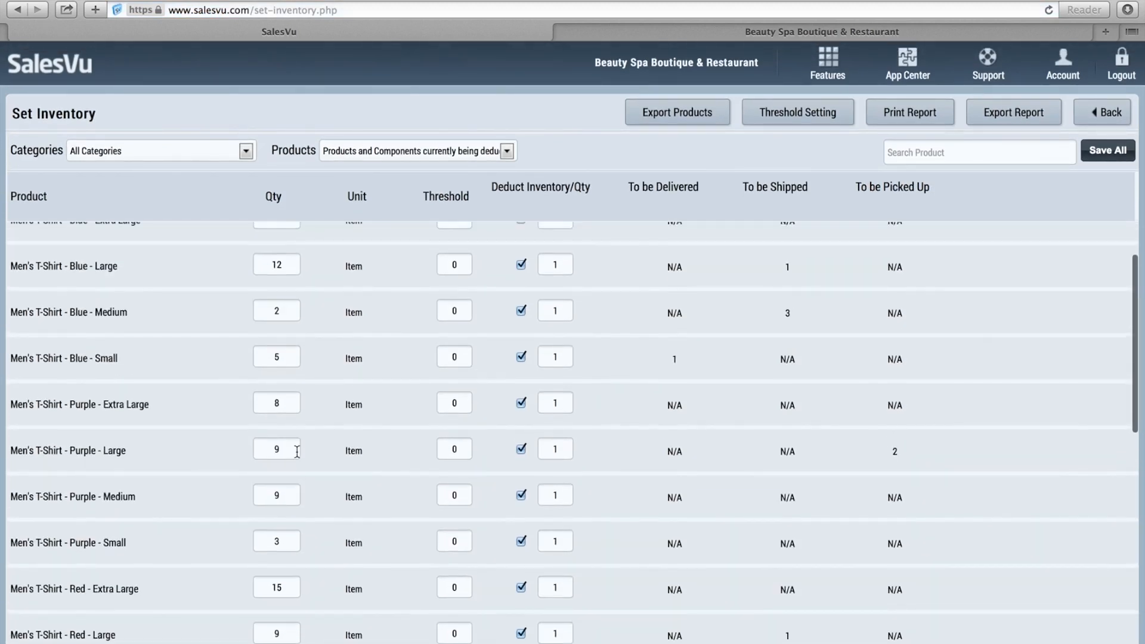
pyautogui.click(288, 363)
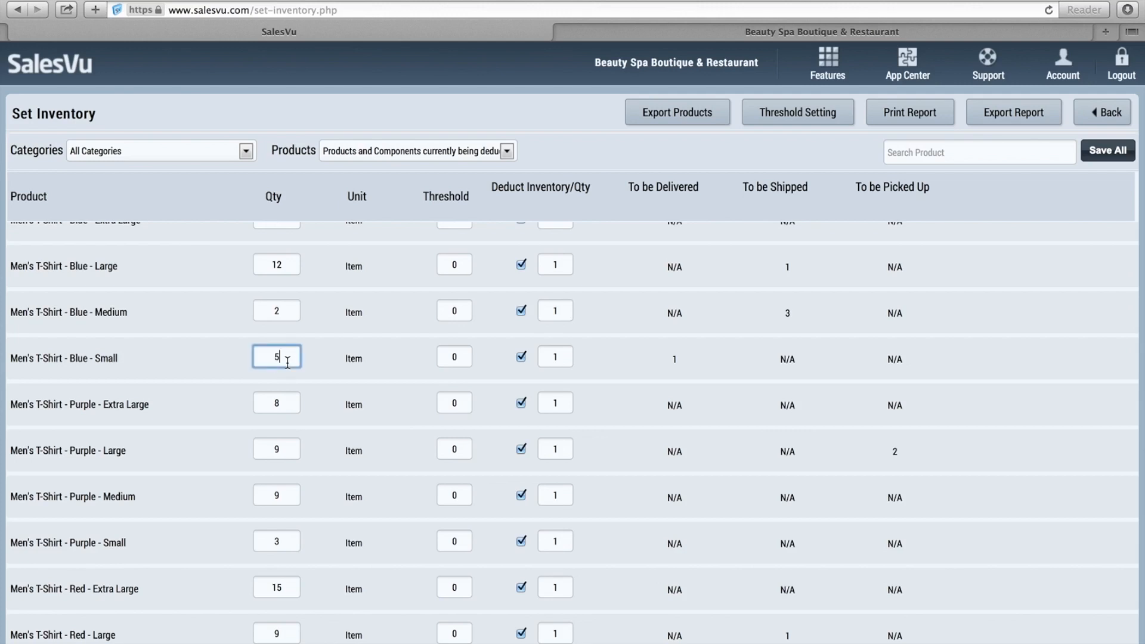
pyautogui.press('BackSpace')
pyautogui.write('6')
pyautogui.press('BackSpace')
pyautogui.write('10')
pyautogui.click(1116, 156)
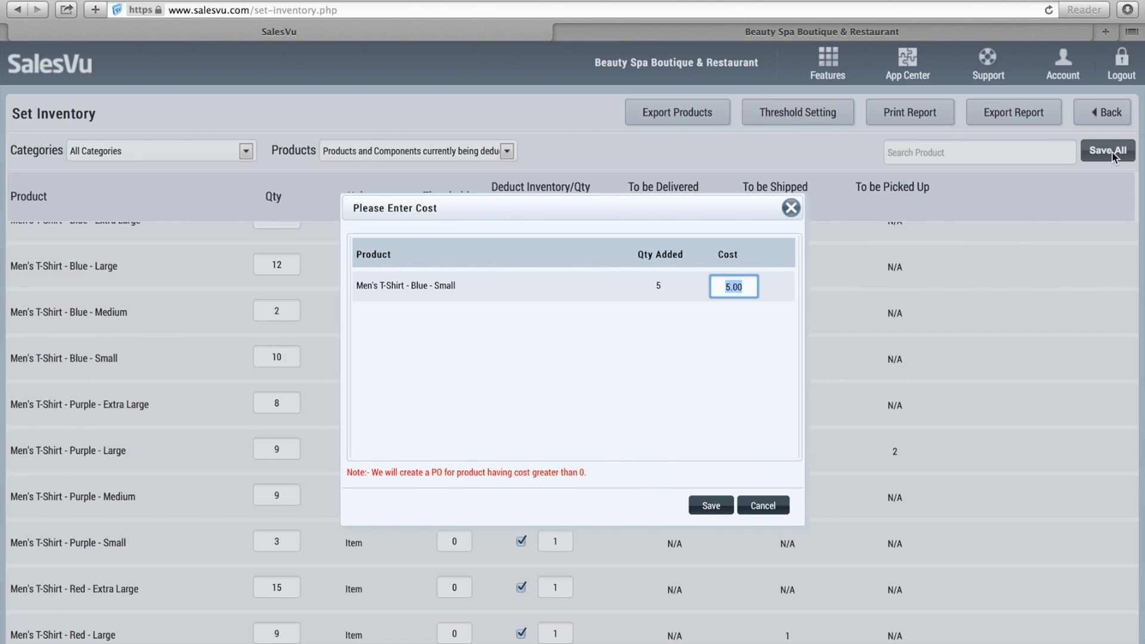
# Record a cost of 5.25 for the added units and return to the Inventory Management menu.
pyautogui.click(729, 287)
pyautogui.press('Right')
pyautogui.press('Right')
pyautogui.press('Right')
pyautogui.press('BackSpace')
pyautogui.press('BackSpace')
pyautogui.write('25')
pyautogui.click(708, 503)
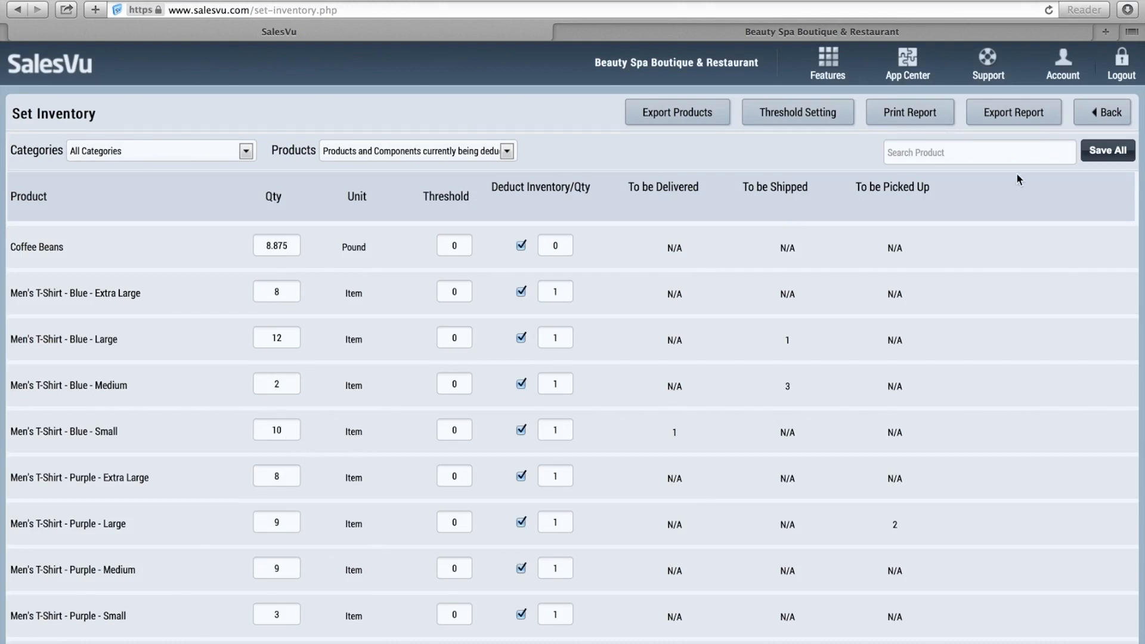
pyautogui.click(1095, 117)
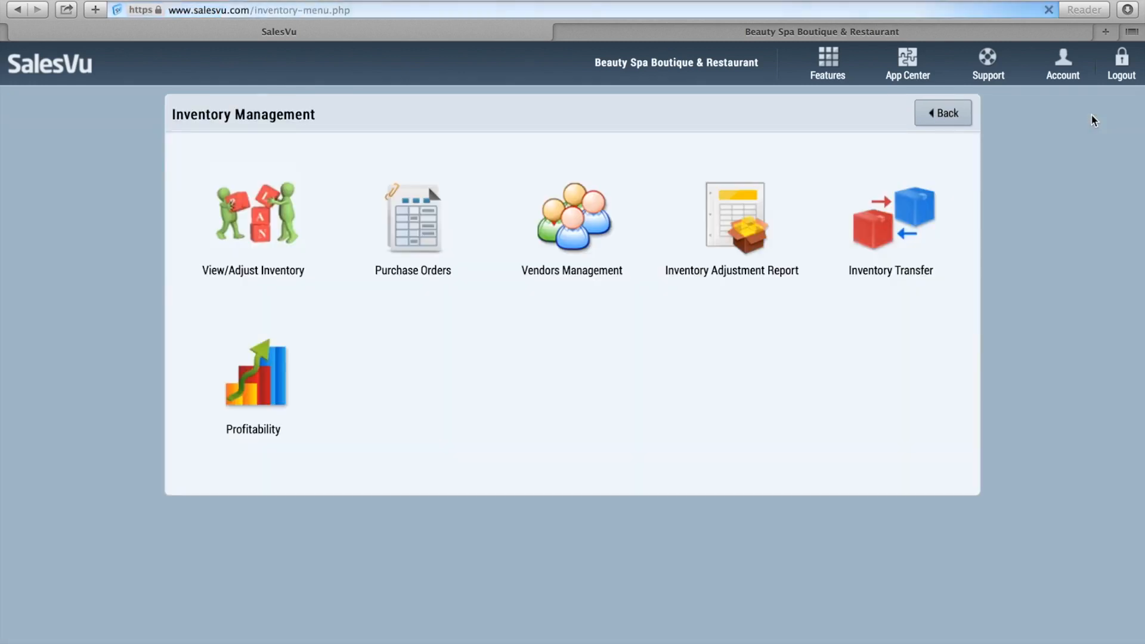
pyautogui.click(581, 244)
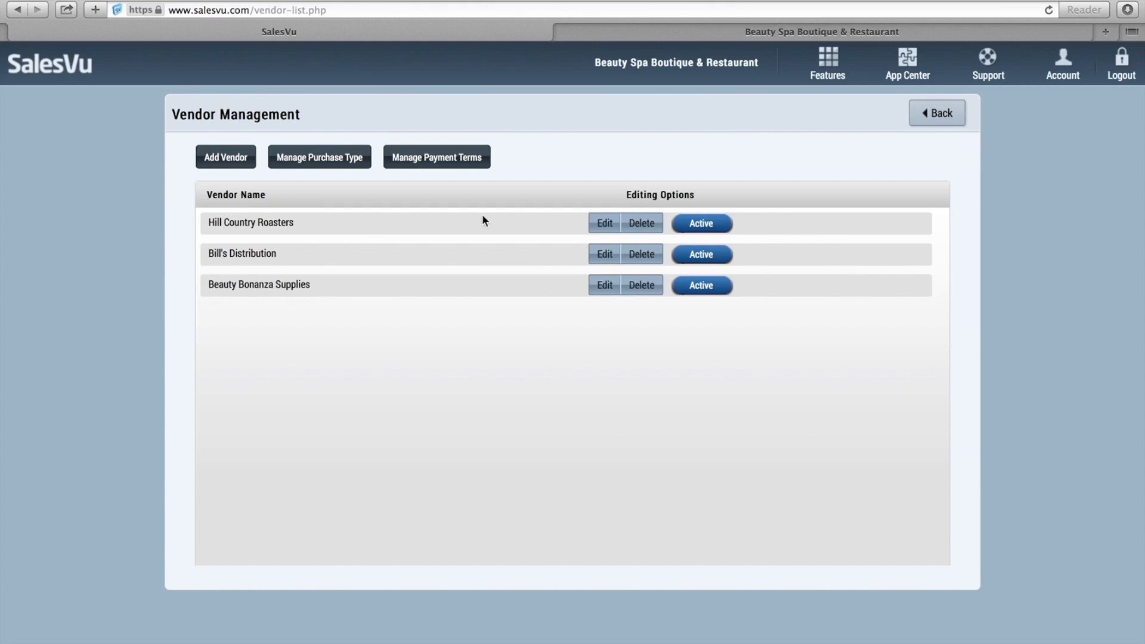
pyautogui.click(229, 156)
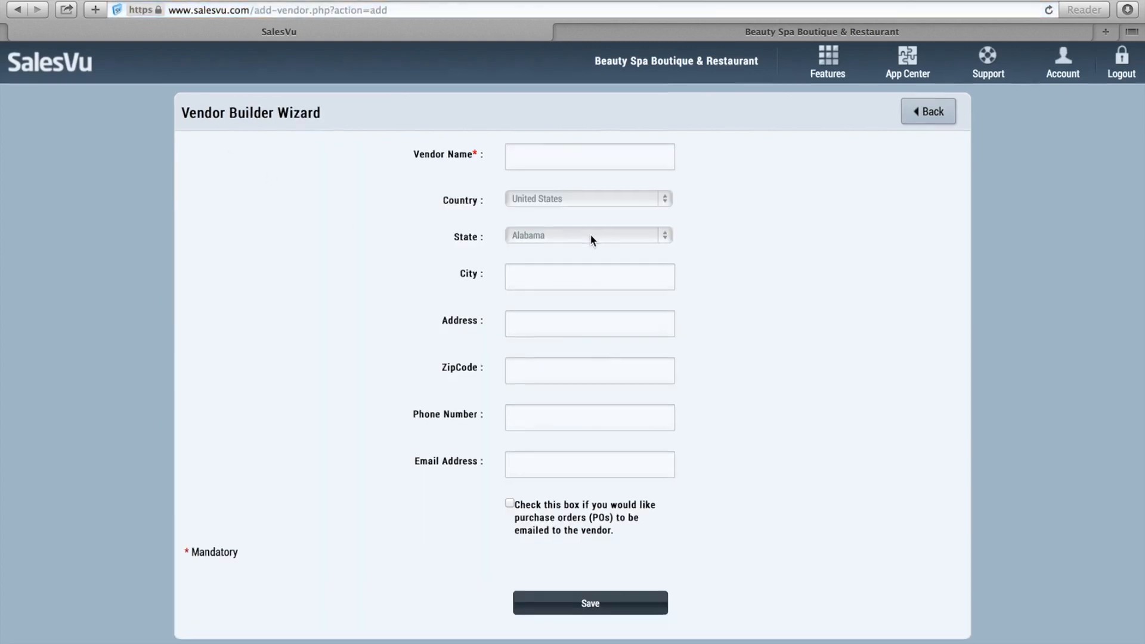
pyautogui.click(507, 509)
pyautogui.click(510, 507)
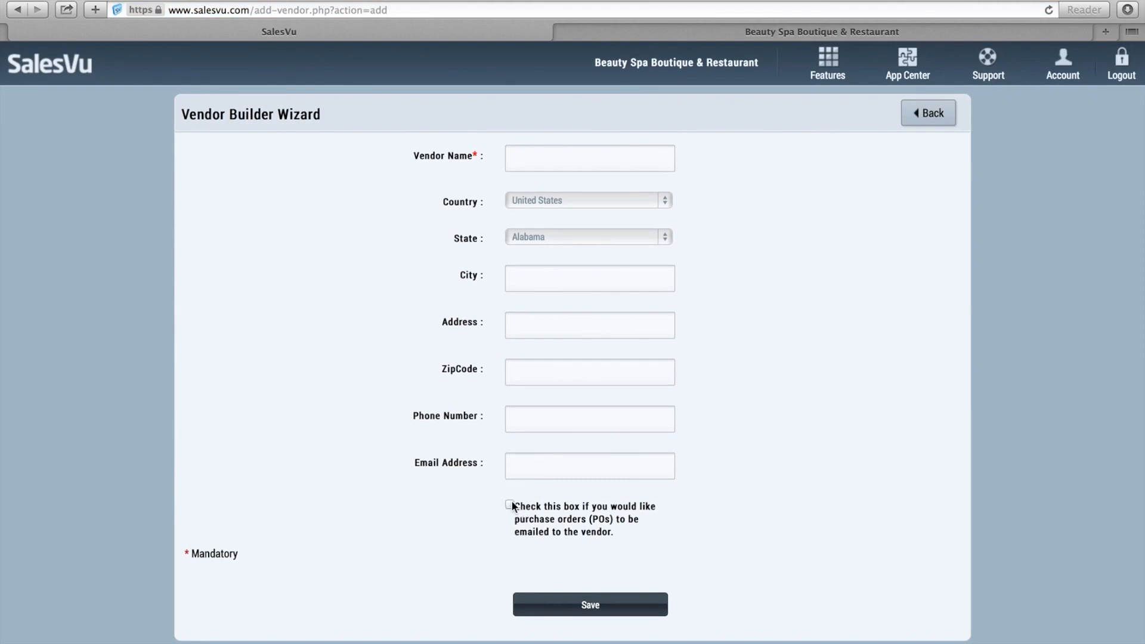
pyautogui.click(927, 115)
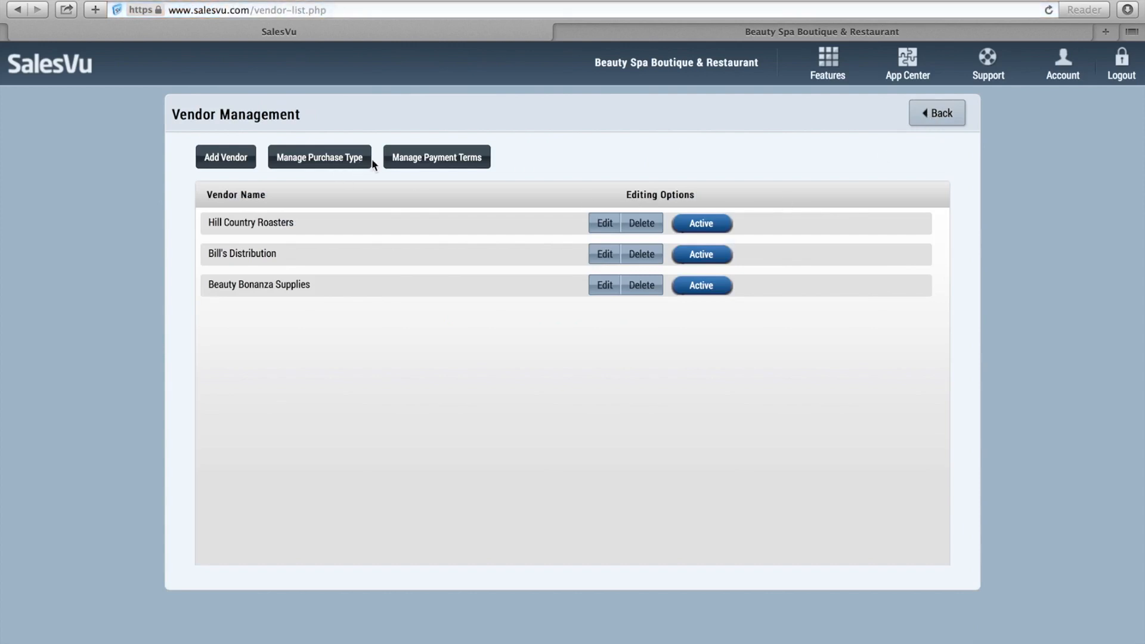
pyautogui.click(425, 159)
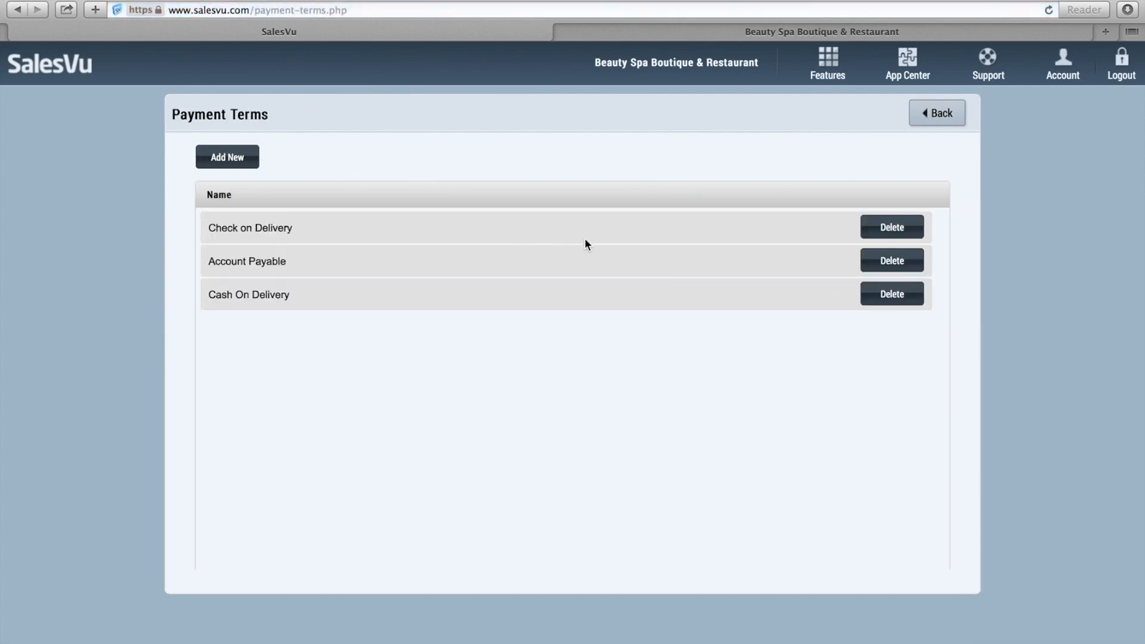
pyautogui.click(954, 126)
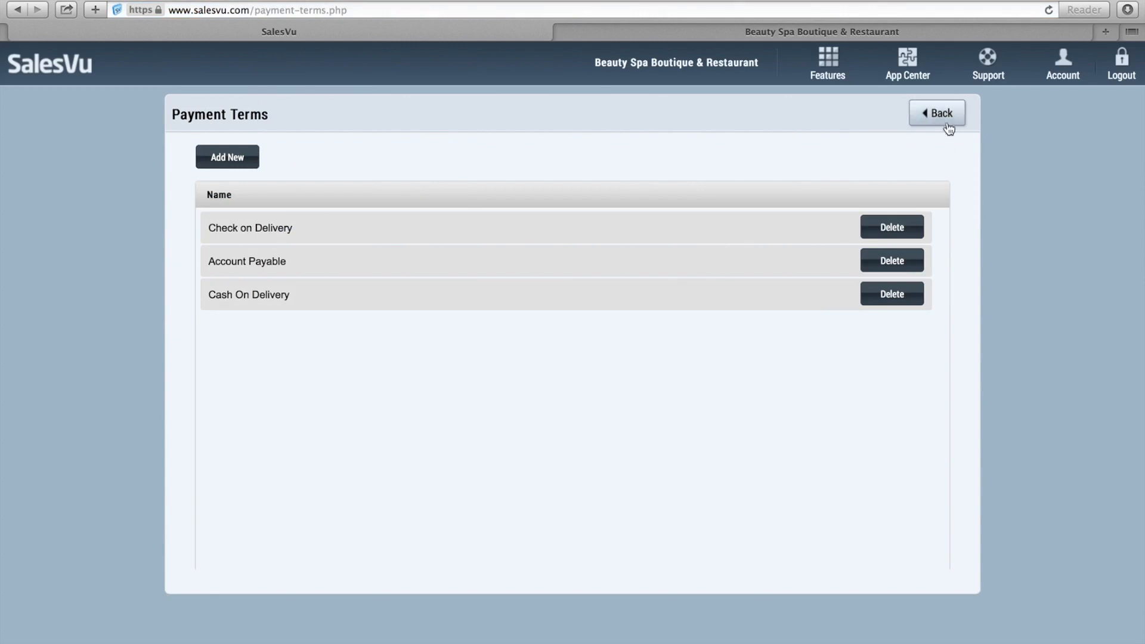
pyautogui.click(340, 159)
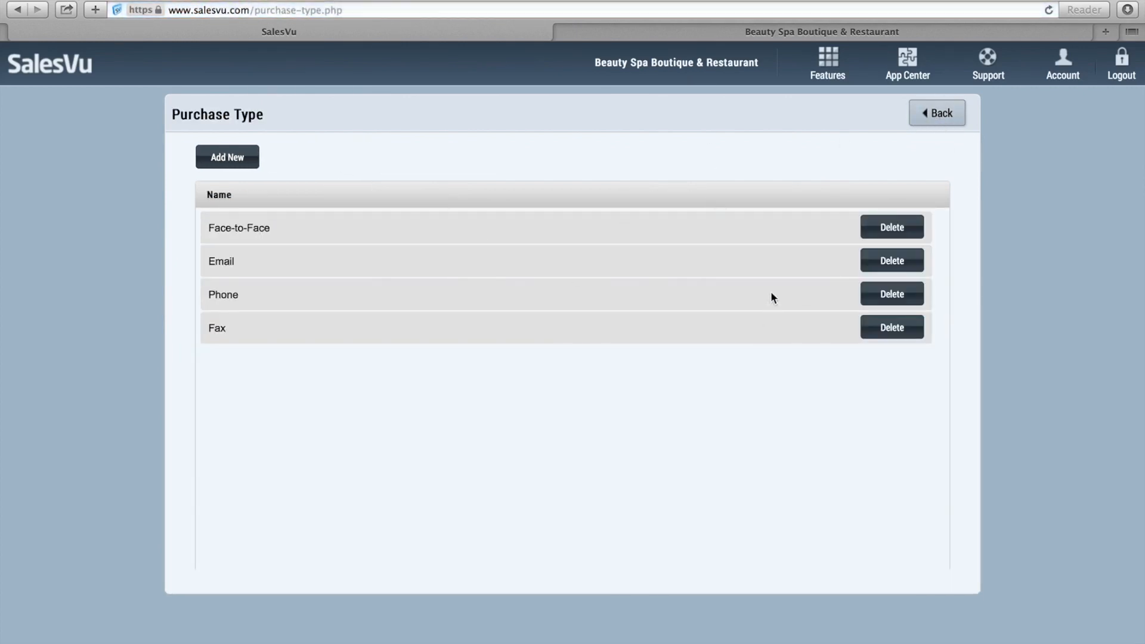
pyautogui.click(934, 114)
pyautogui.click(935, 113)
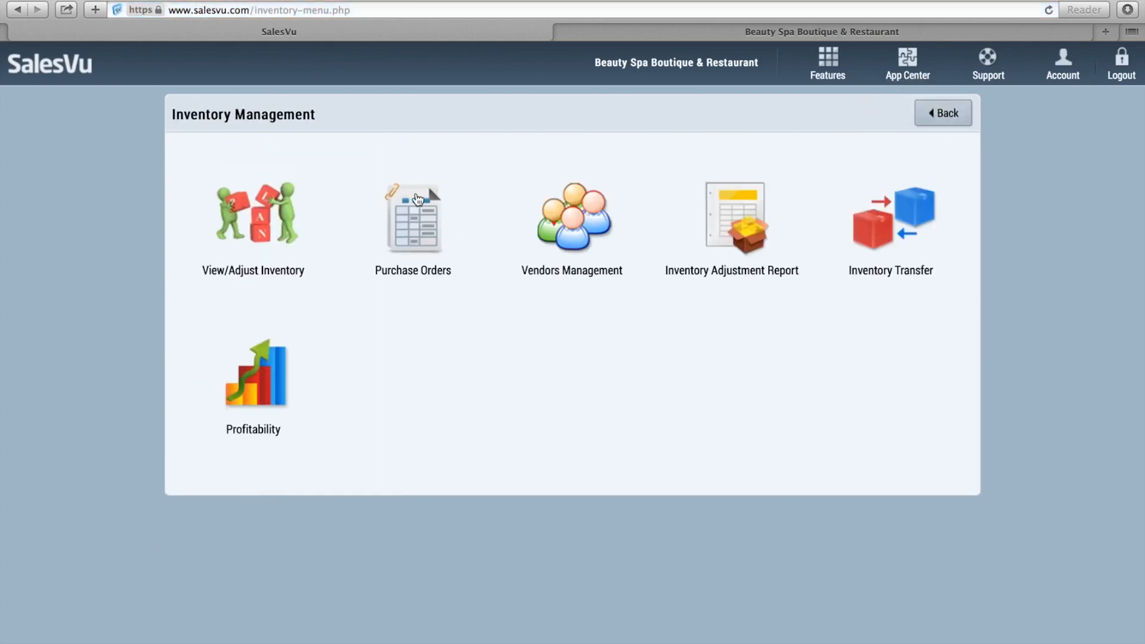
# Start a new purchase order with Hill Country Roasters as the vendor.
pyautogui.click(417, 198)
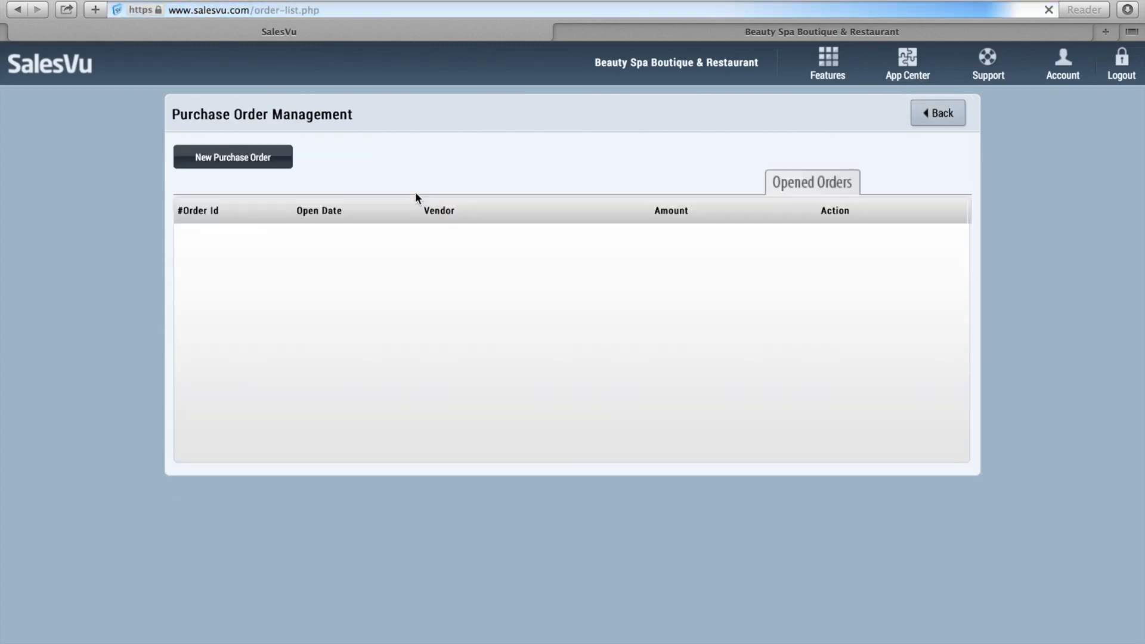
pyautogui.click(266, 163)
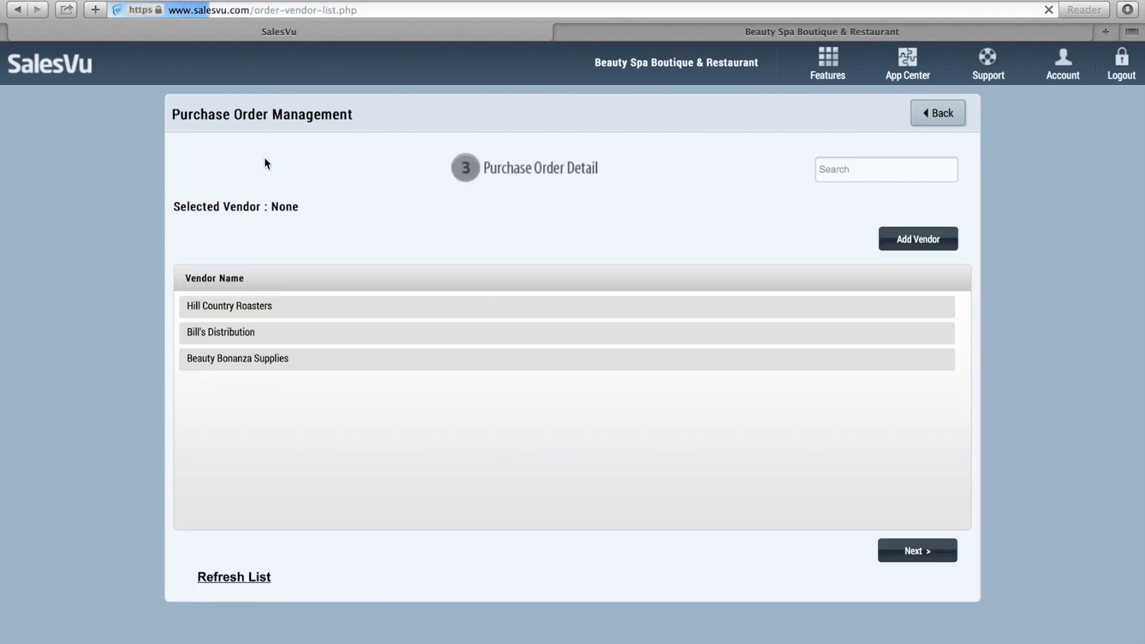
pyautogui.click(314, 307)
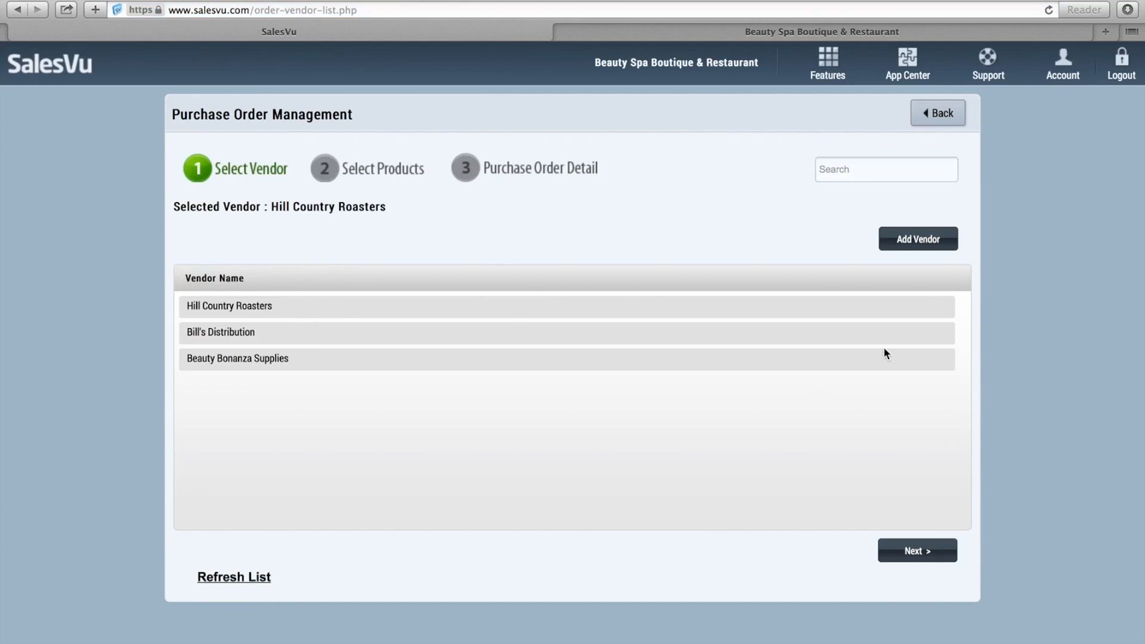
pyautogui.click(931, 549)
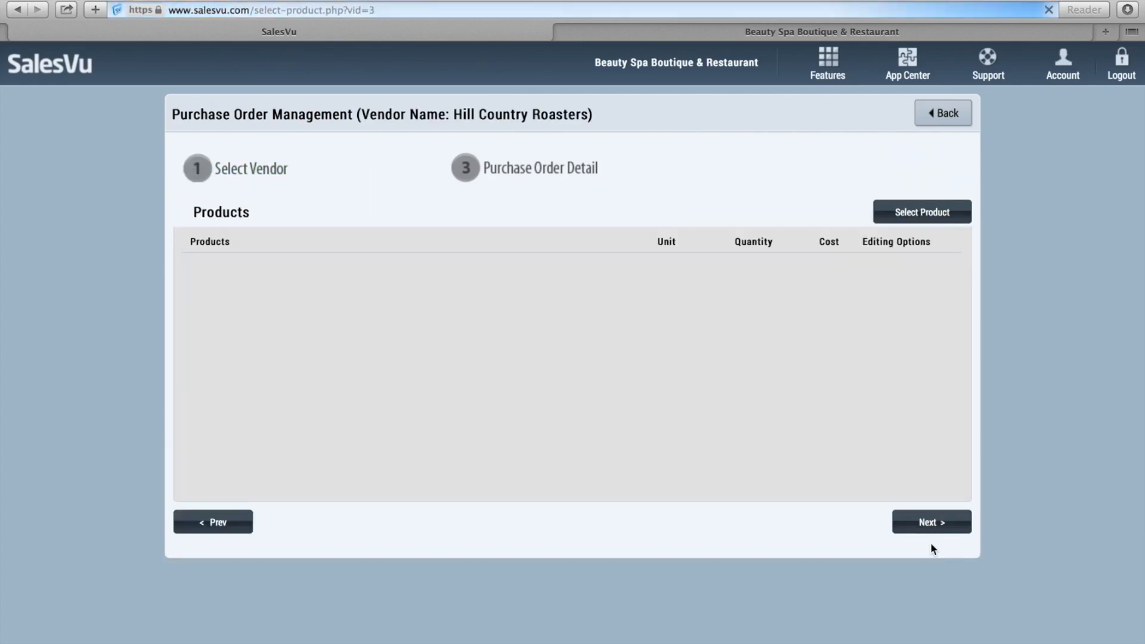
# Add Coffee Beans and Paper Coffee Cup to the purchase order.
pyautogui.click(927, 214)
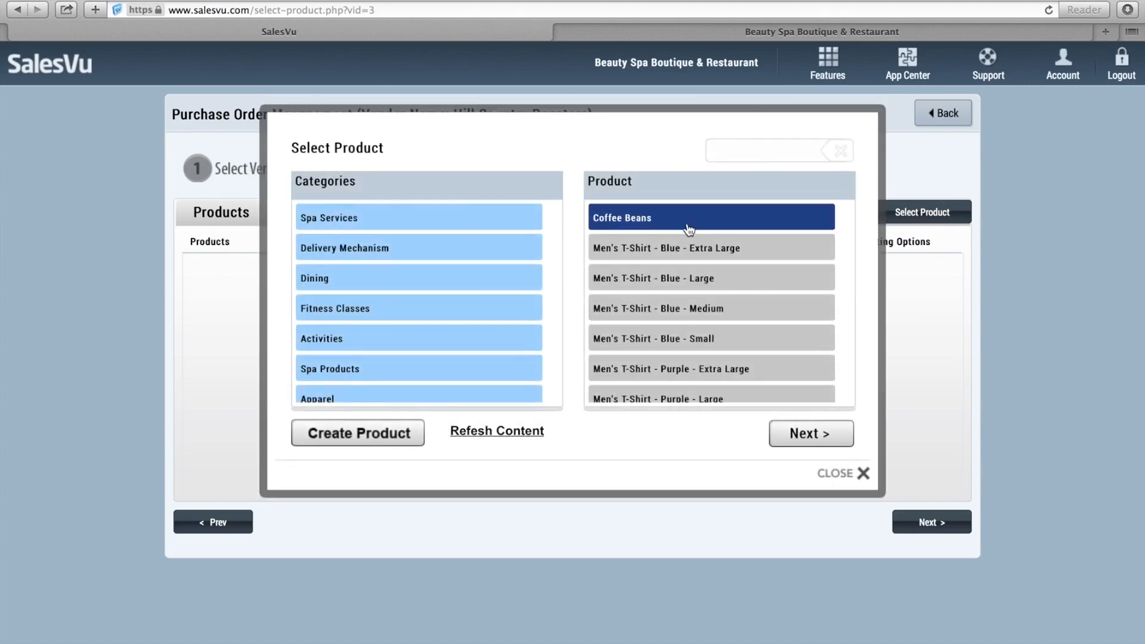
pyautogui.click(689, 230)
pyautogui.click(820, 434)
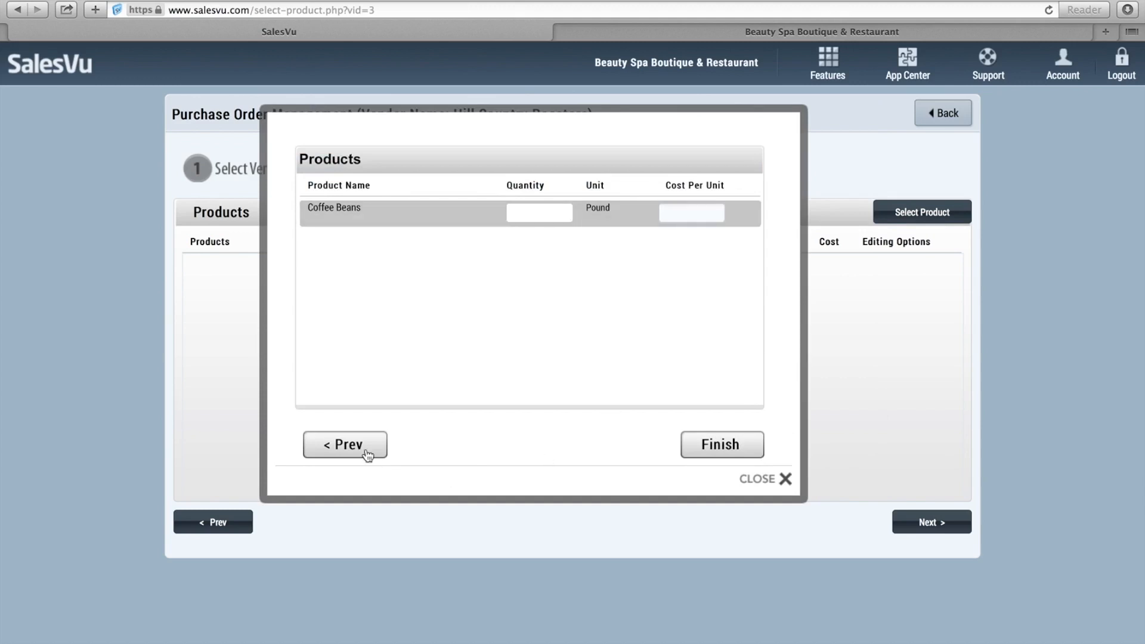
pyautogui.click(361, 449)
pyautogui.scroll(-10, 675, 399)
pyautogui.scroll(5, 675, 400)
pyautogui.click(678, 343)
pyautogui.click(841, 432)
# Enter 5 Coffee Beans at 6.50 and 100 Paper Coffee Cups at .25.
pyautogui.click(533, 218)
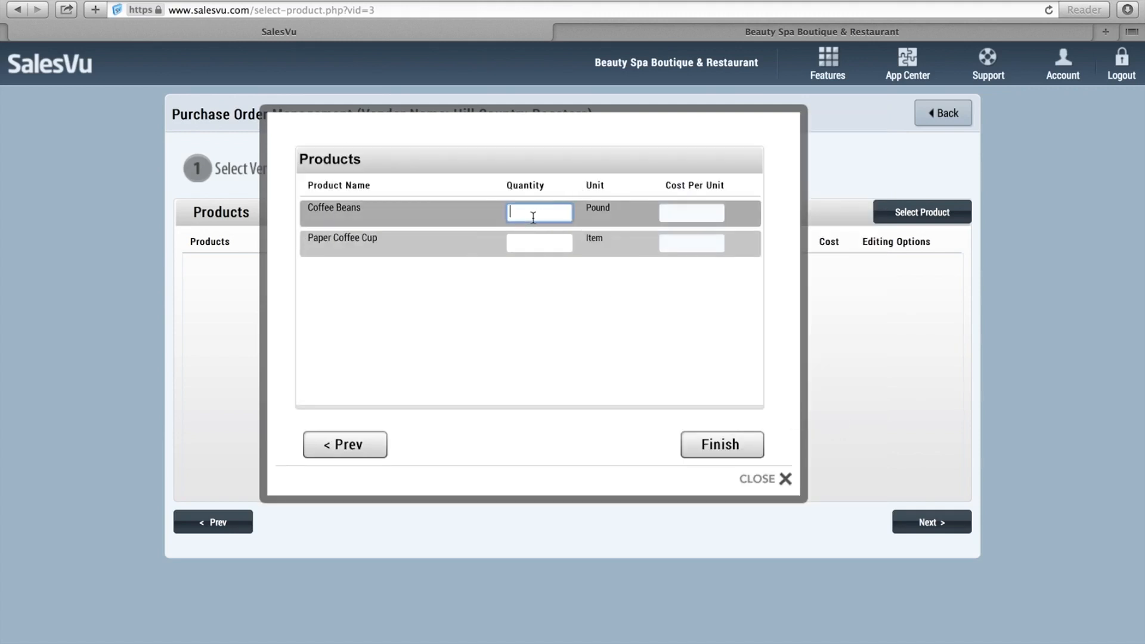
pyautogui.write('5')
pyautogui.press('Tab')
pyautogui.write('6.50')
pyautogui.press('Tab')
pyautogui.write('100')
pyautogui.press('Tab')
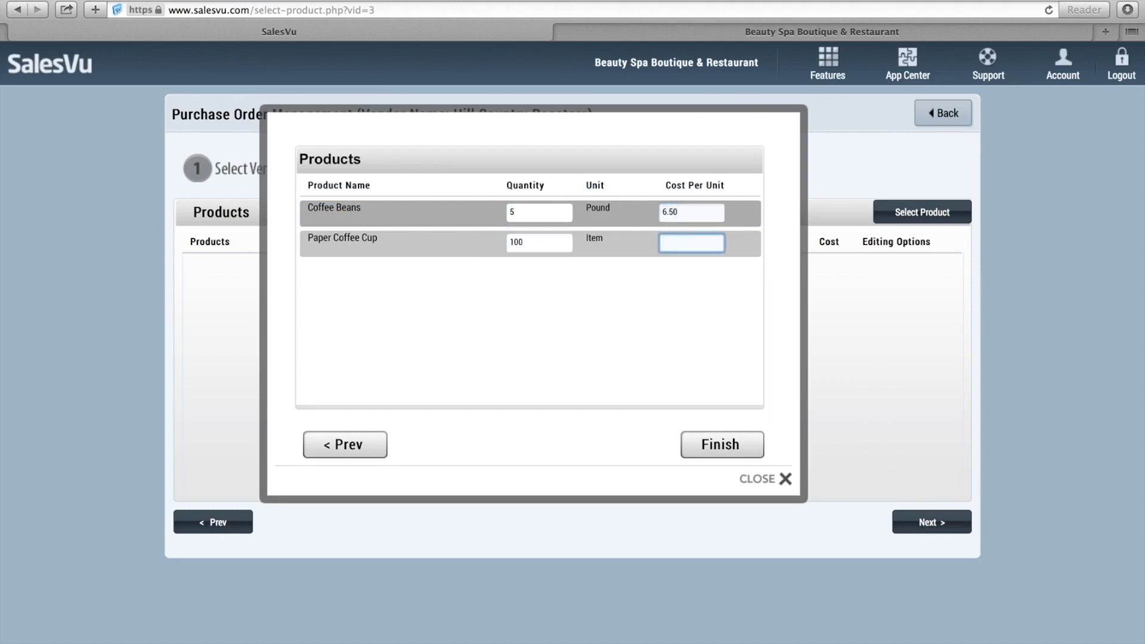
pyautogui.write('.25')
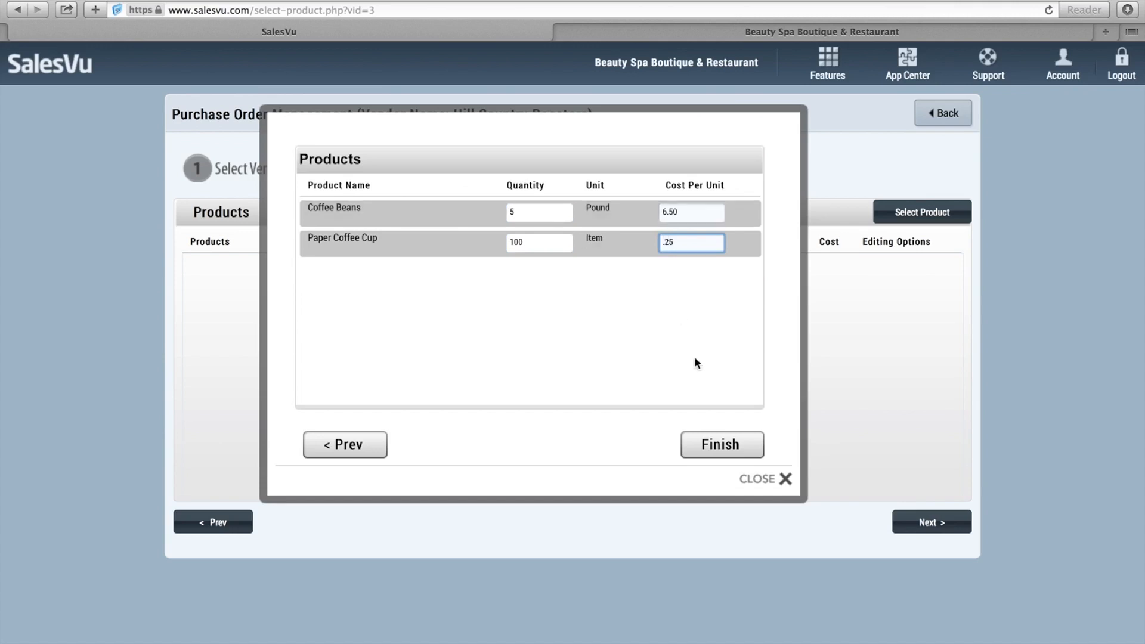
pyautogui.click(726, 457)
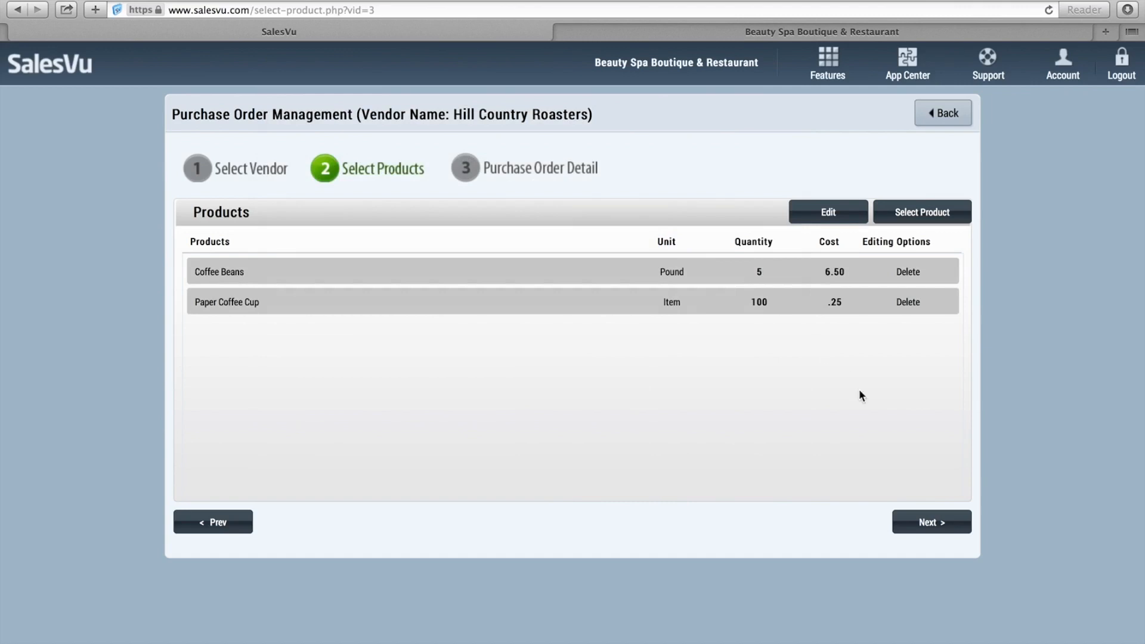
pyautogui.click(939, 522)
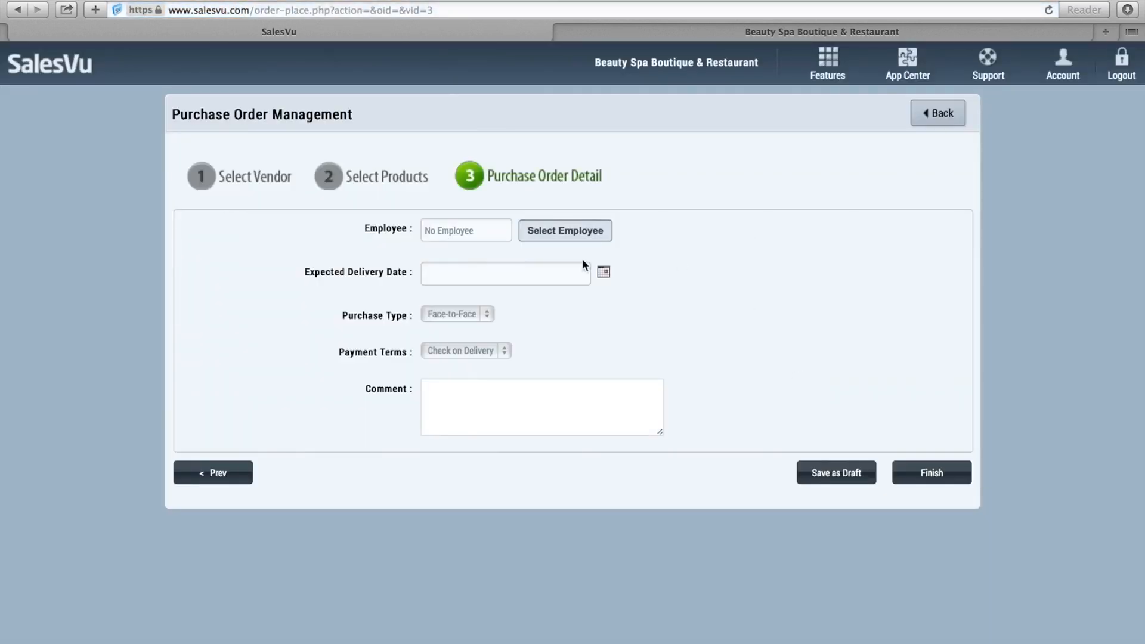
# Assign an employee, set delivery to March 5, 2014, and place order 29 for $57.50.
pyautogui.click(566, 233)
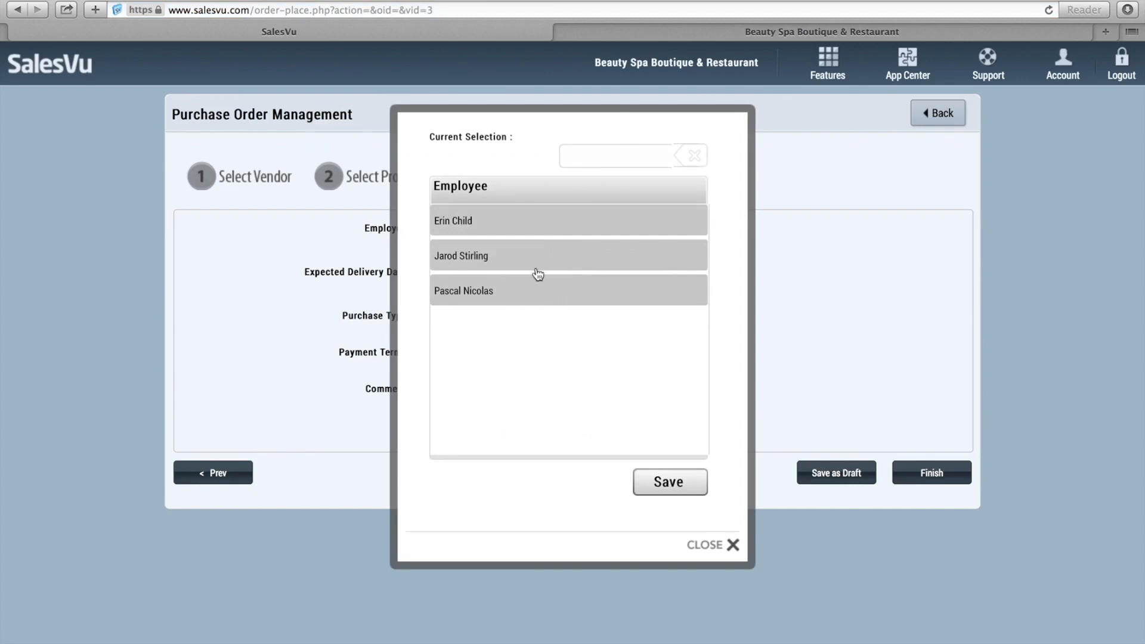
pyautogui.click(537, 263)
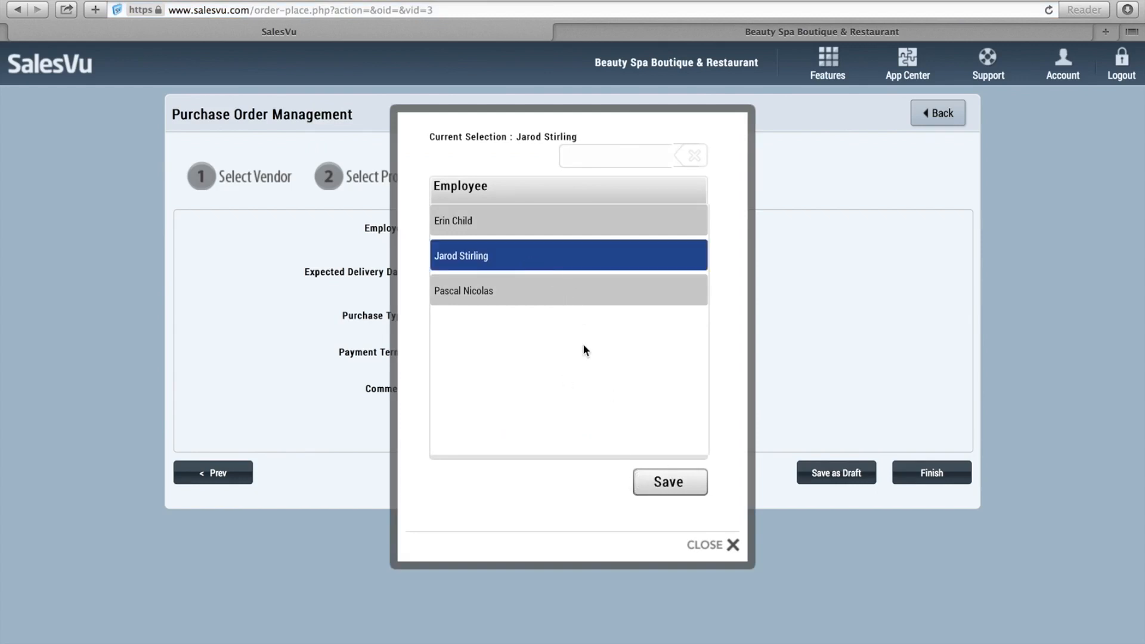
pyautogui.click(723, 546)
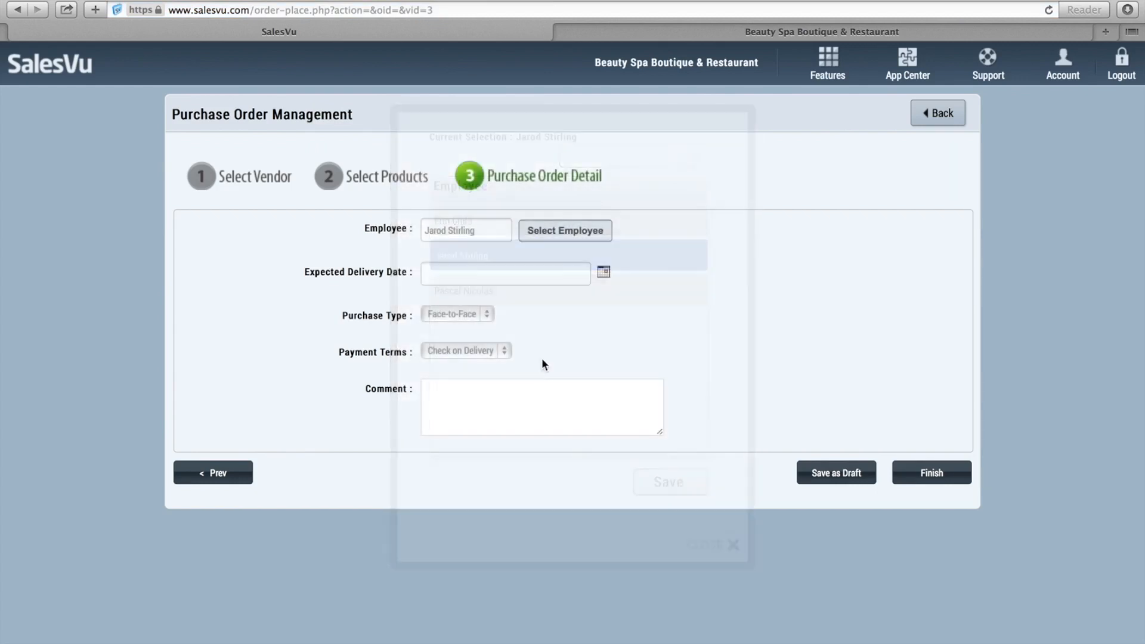
pyautogui.click(603, 272)
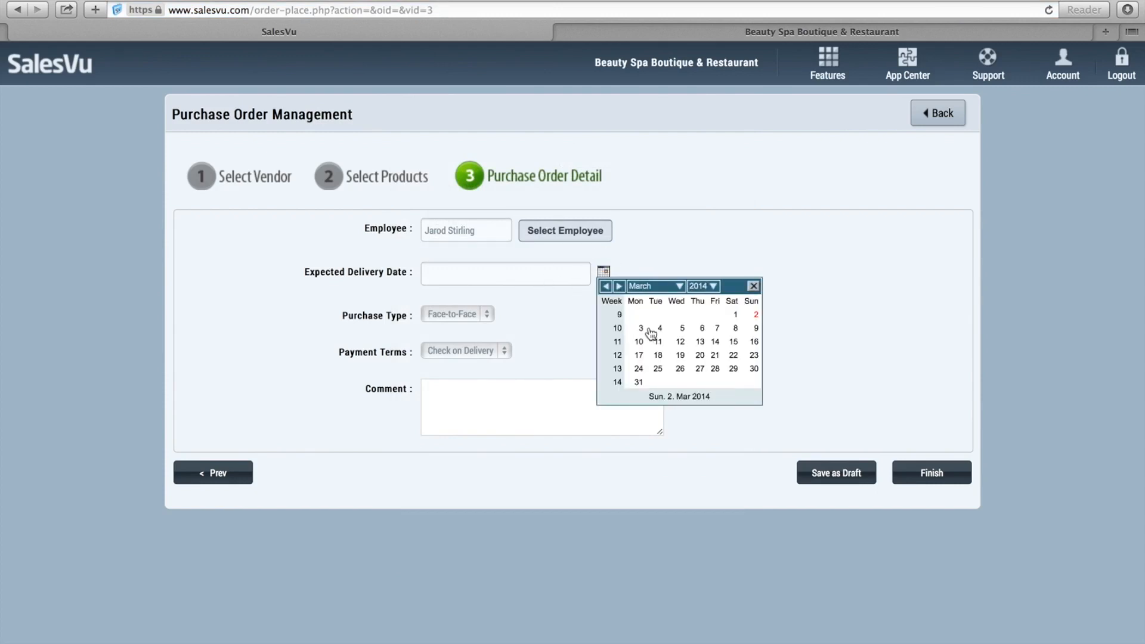
pyautogui.click(683, 329)
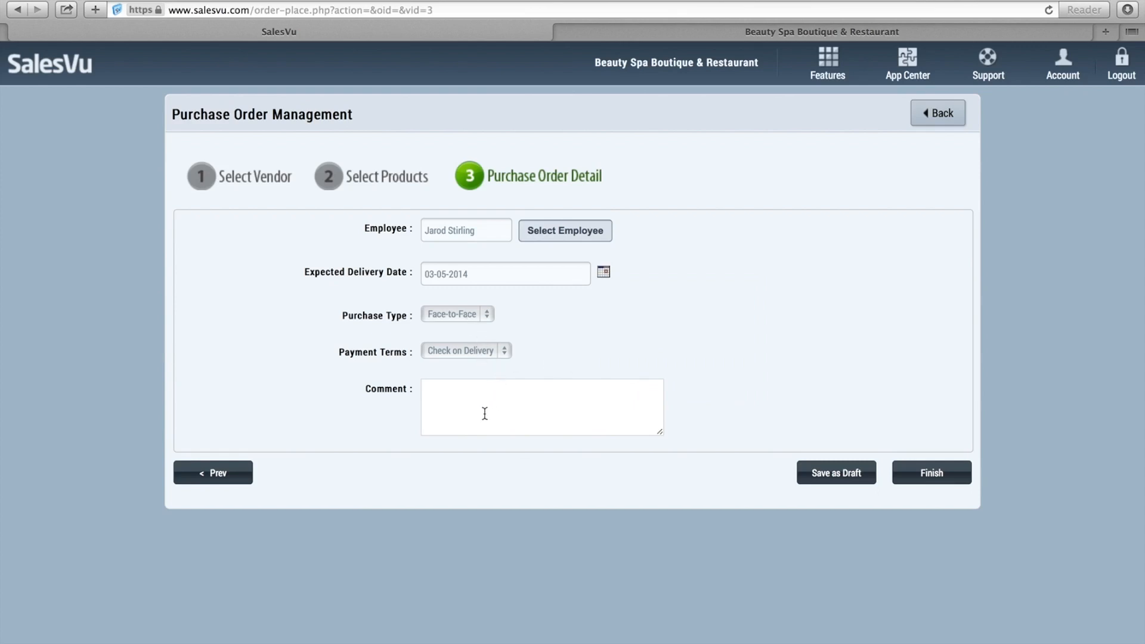
pyautogui.click(934, 474)
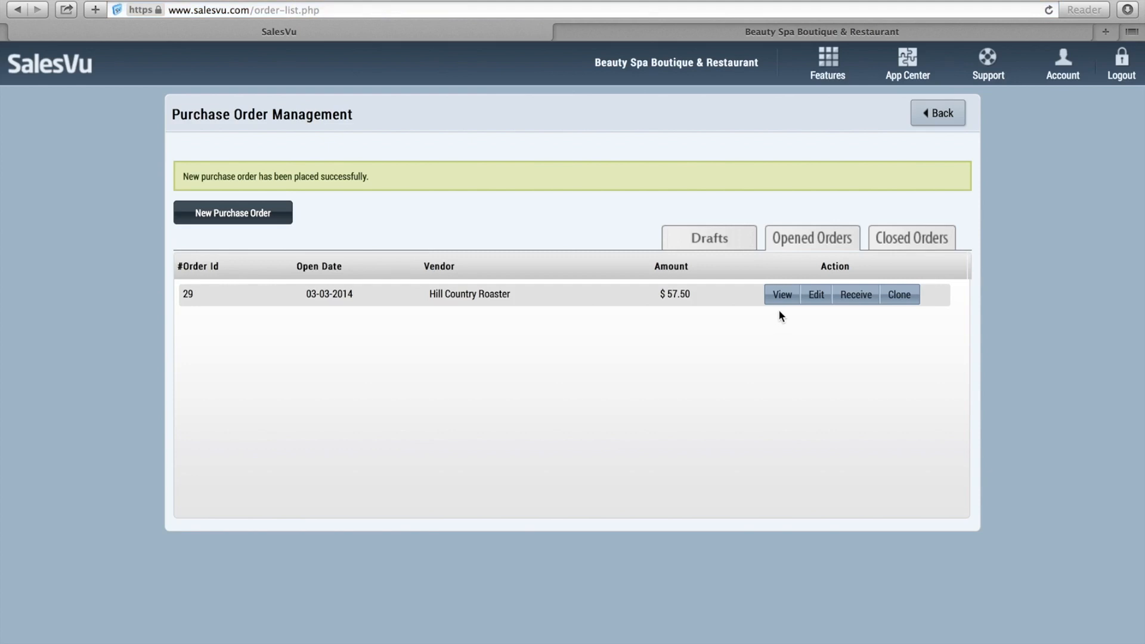
# Edit order 29 so Paper Coffee Cups drop from 100 to 95, saving it at $56.25.
pyautogui.click(821, 305)
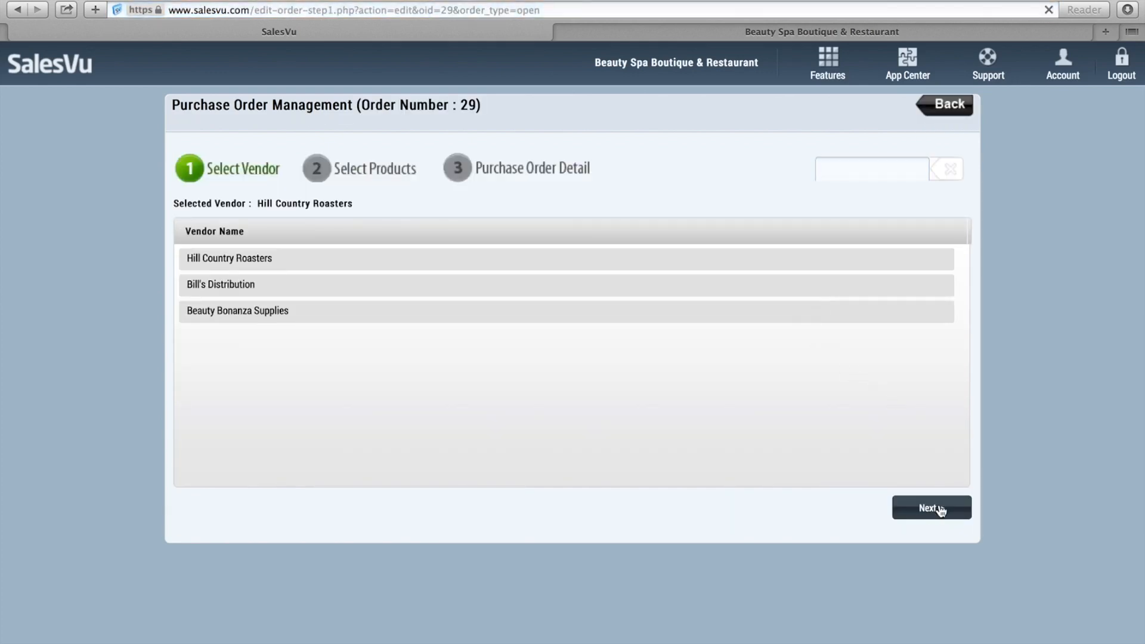
pyautogui.click(932, 507)
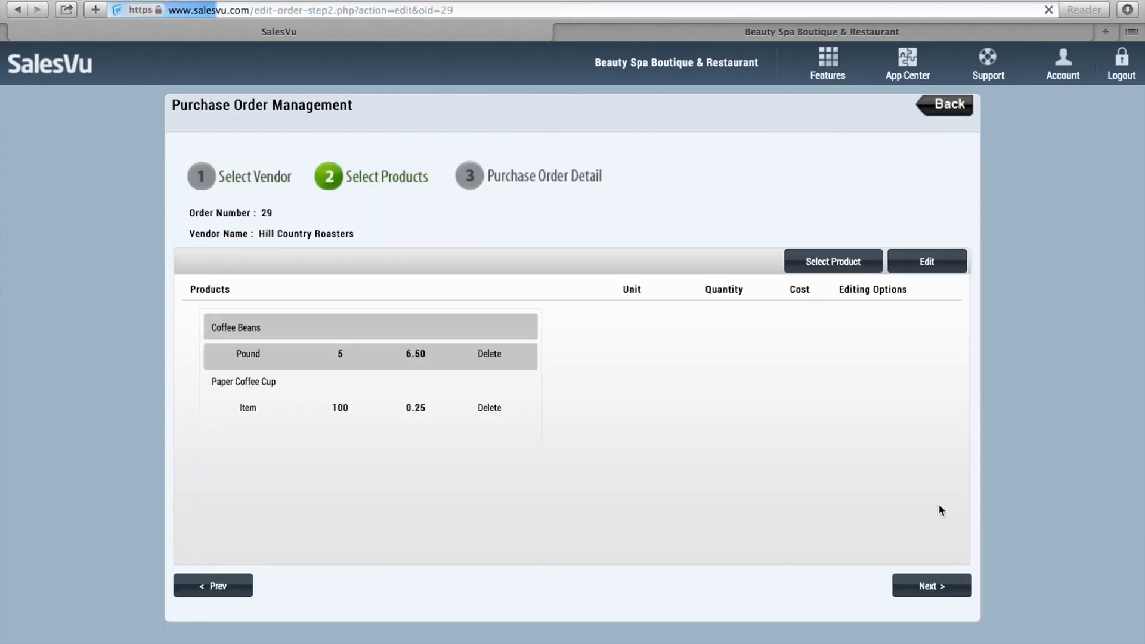
pyautogui.click(927, 266)
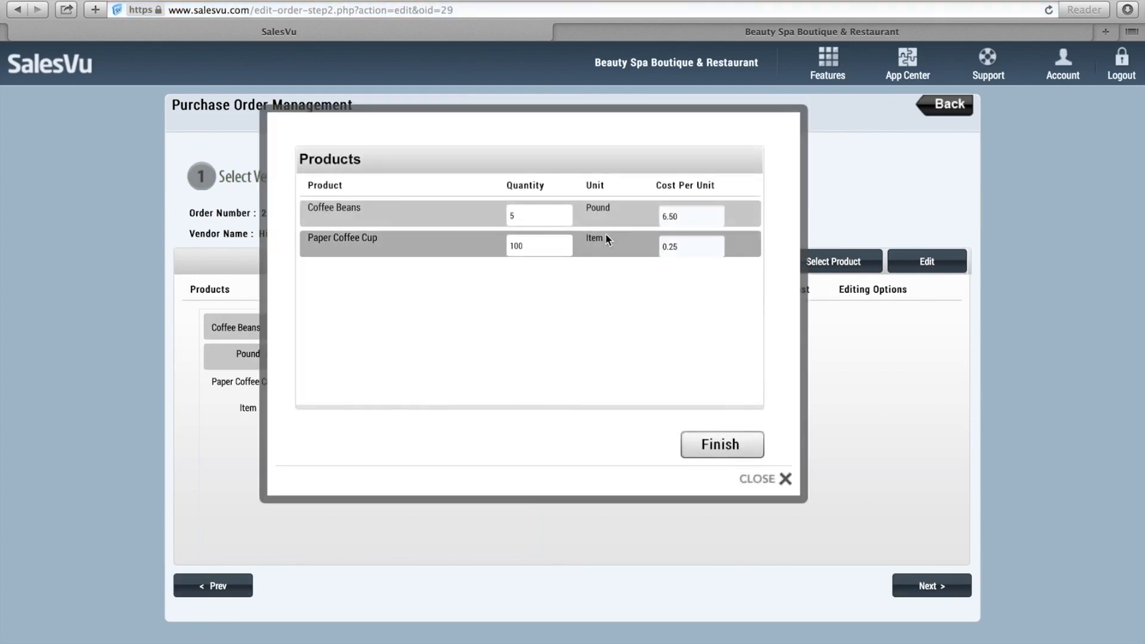
pyautogui.click(546, 246)
pyautogui.press('BackSpace')
pyautogui.press('BackSpace')
pyautogui.press('BackSpace')
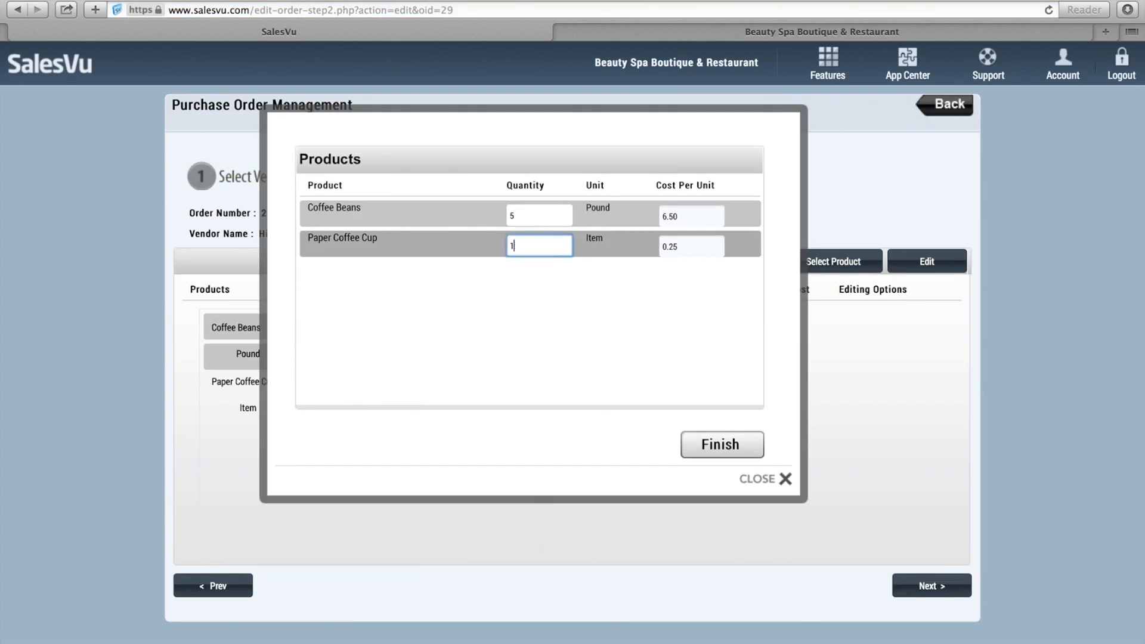
pyautogui.write('95')
pyautogui.click(710, 445)
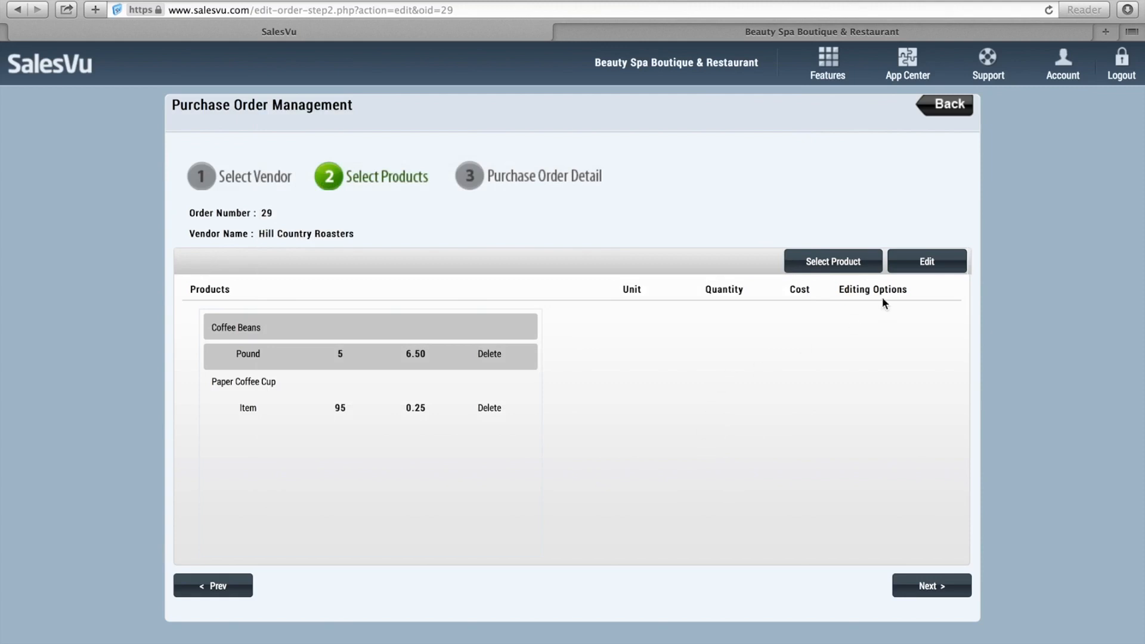
pyautogui.click(934, 585)
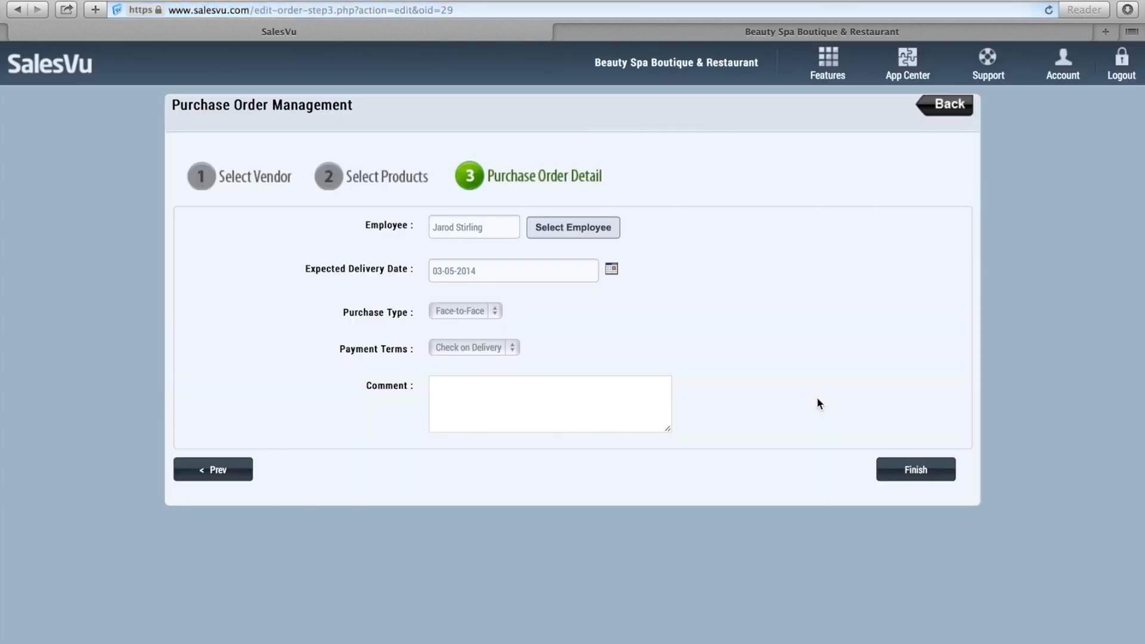
pyautogui.click(908, 471)
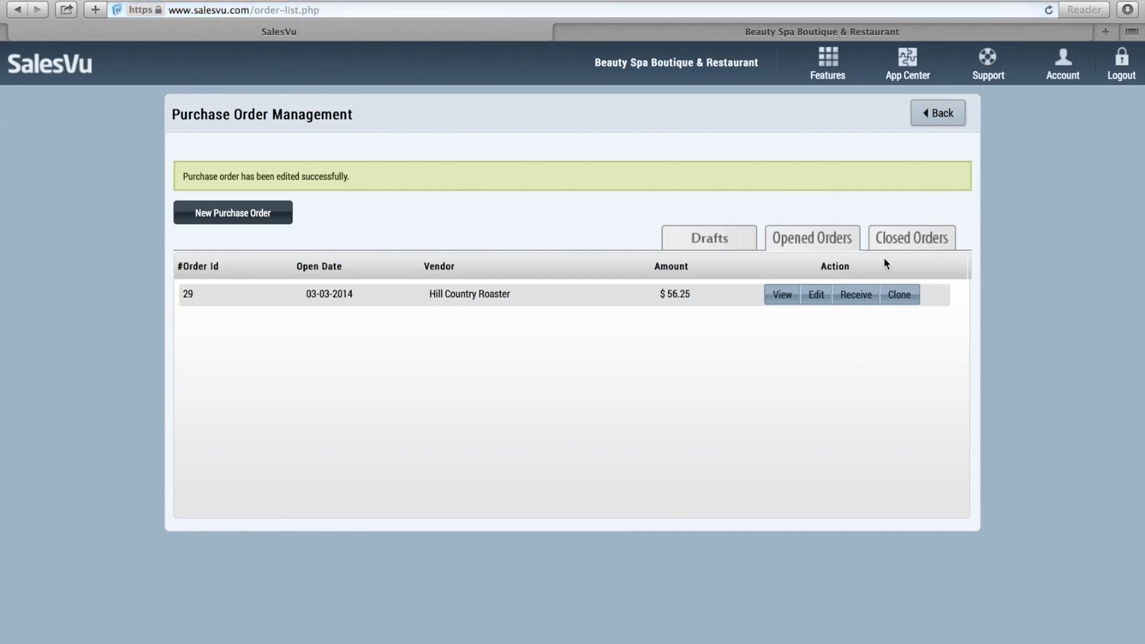
# Receive purchase order 29 into stock and go back to inventory management.
pyautogui.click(866, 296)
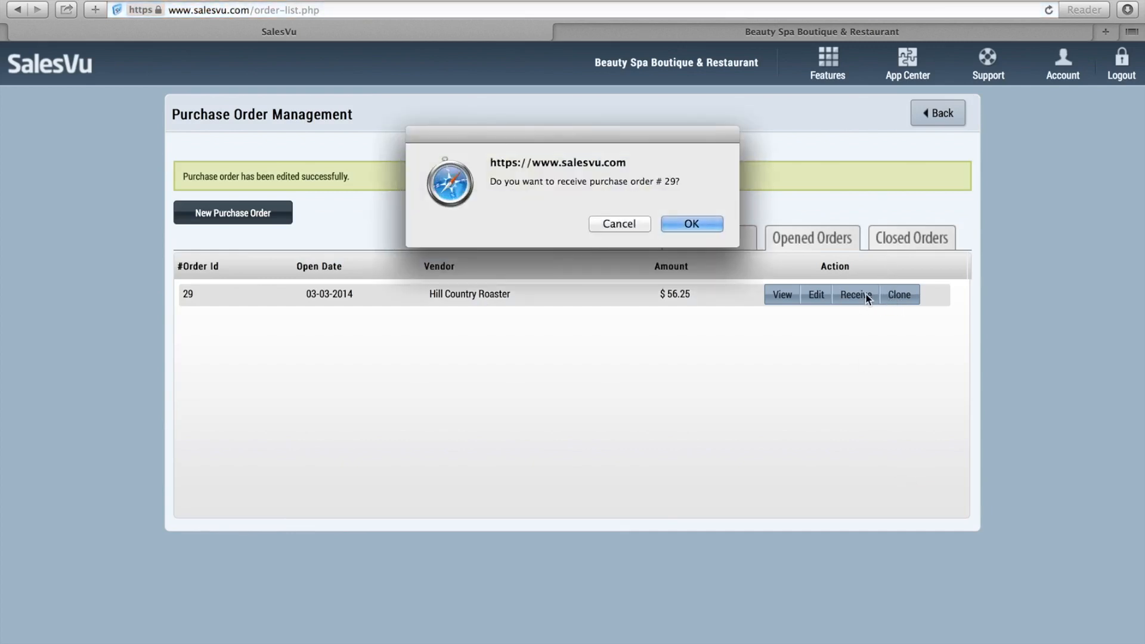
pyautogui.press('Return')
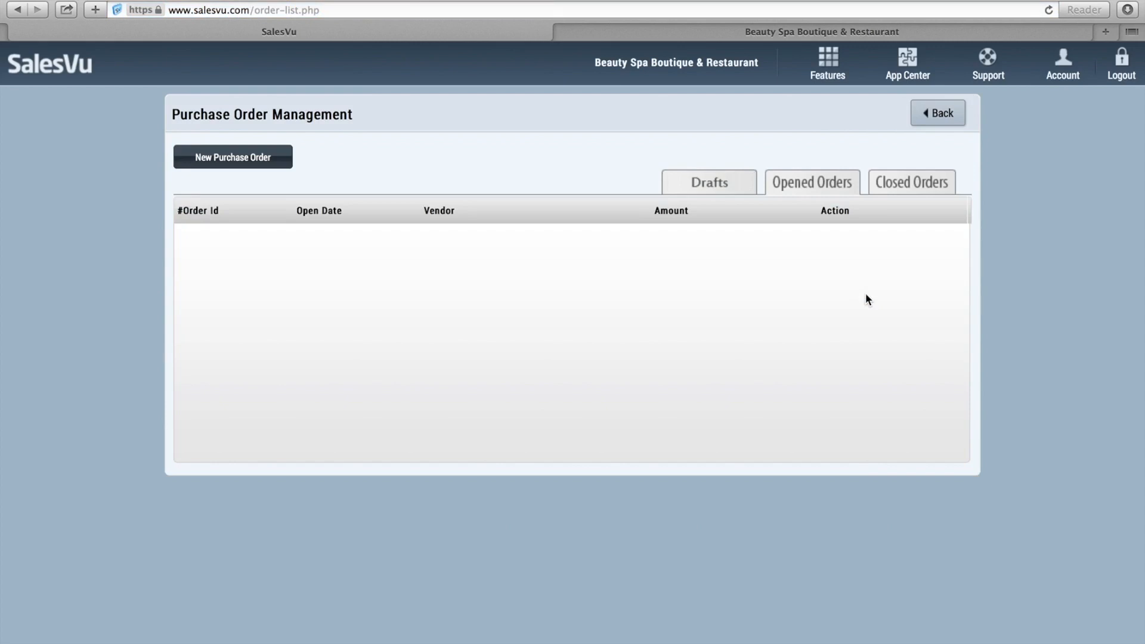
pyautogui.click(935, 112)
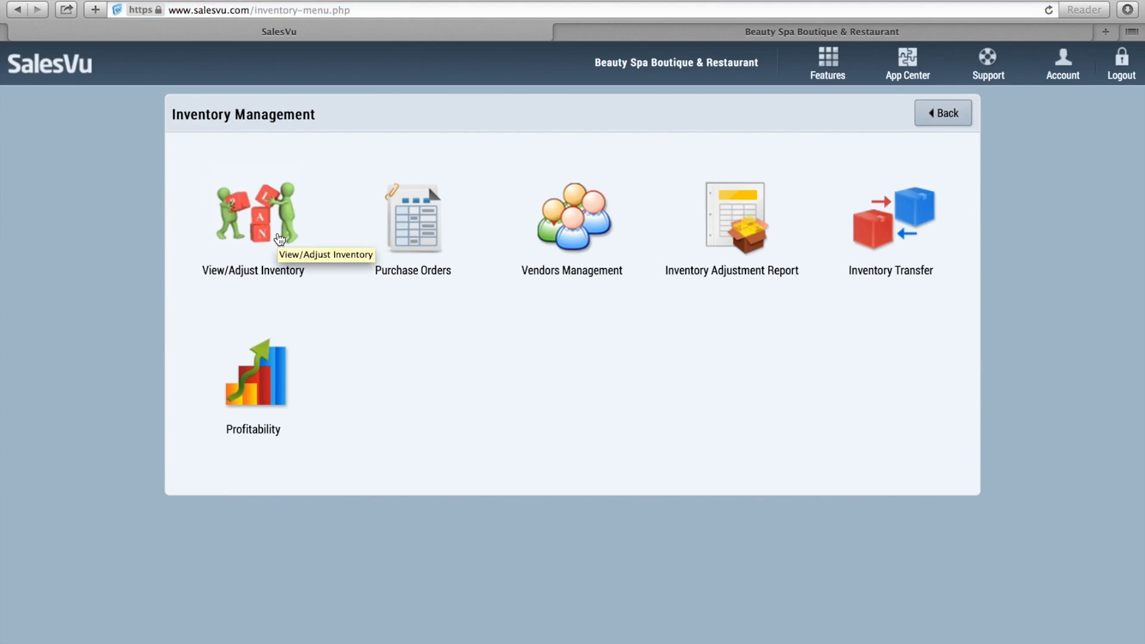
# Change Men's T-Shirt - Blue - Large stock from 12 to 11, save, and return to the menu.
pyautogui.click(279, 238)
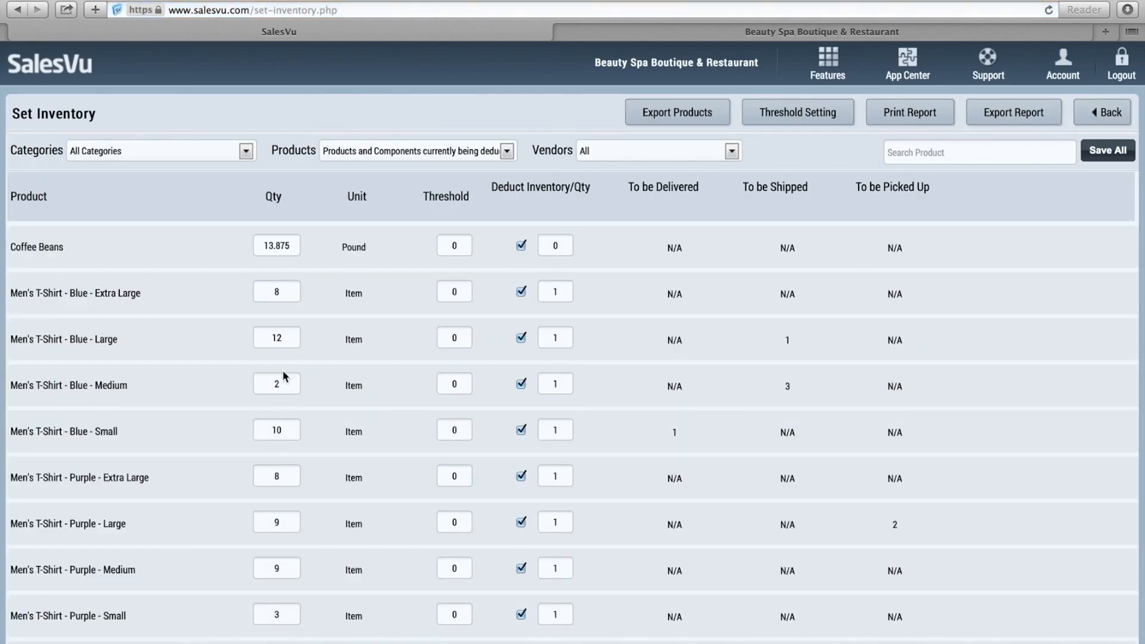
pyautogui.click(294, 342)
pyautogui.press('BackSpace')
pyautogui.press('BackSpace')
pyautogui.write('11')
pyautogui.click(1090, 152)
pyautogui.click(1100, 112)
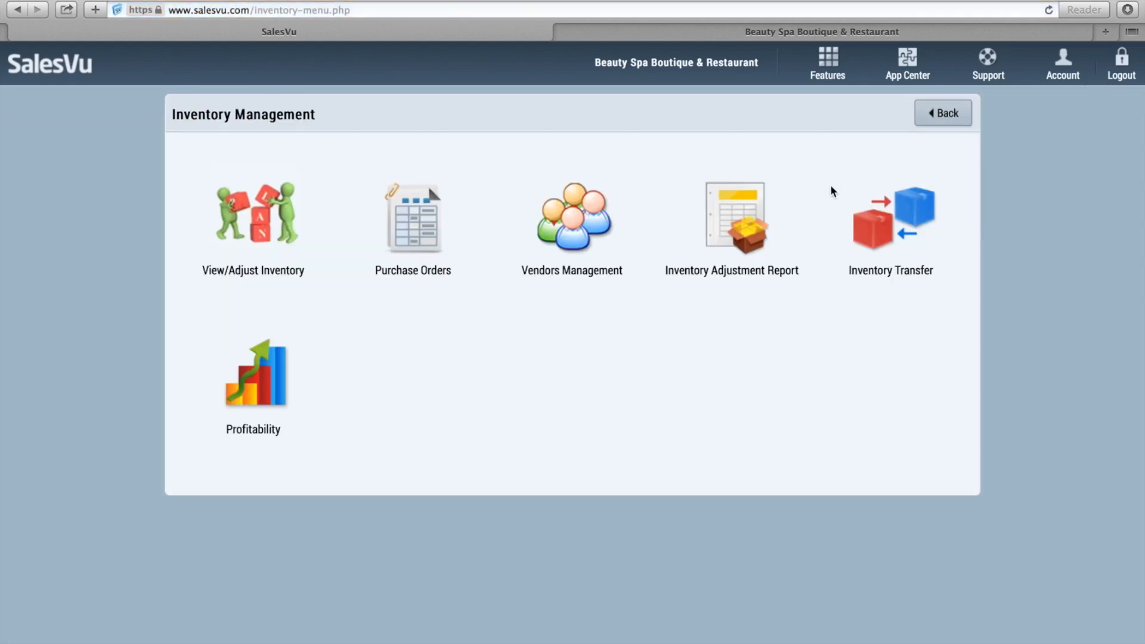
pyautogui.click(734, 238)
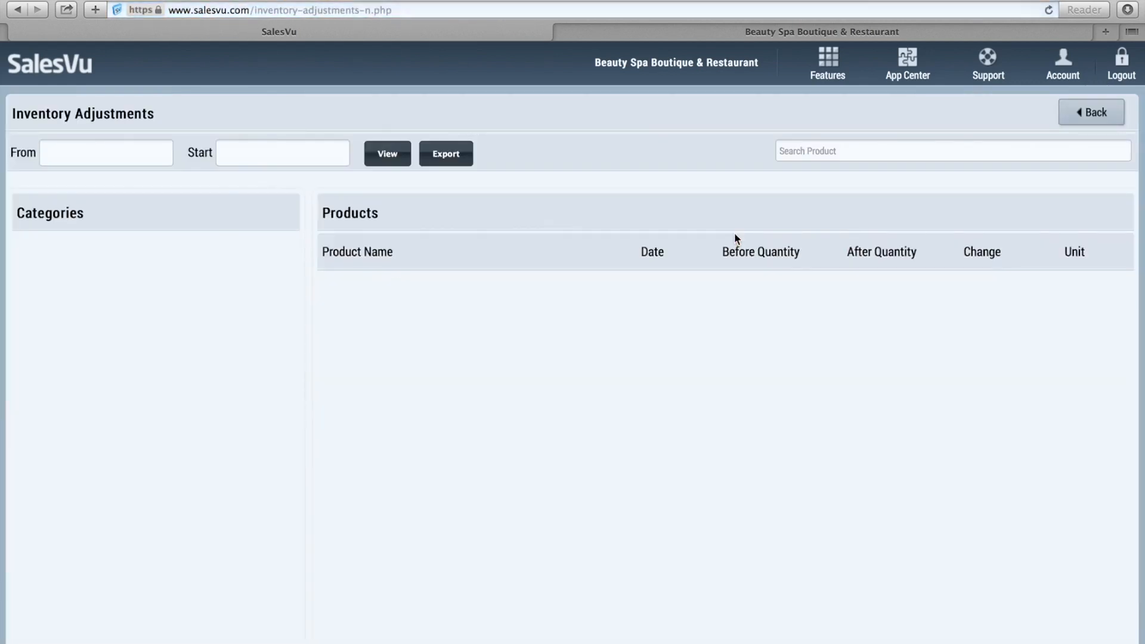
pyautogui.click(150, 157)
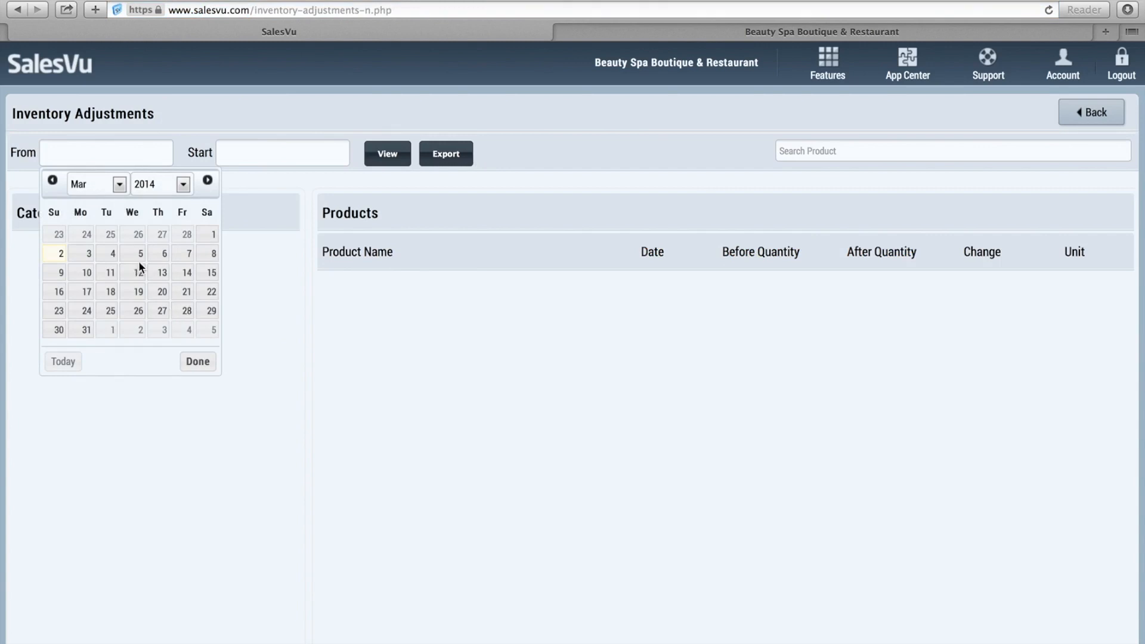
pyautogui.click(207, 235)
pyautogui.click(262, 156)
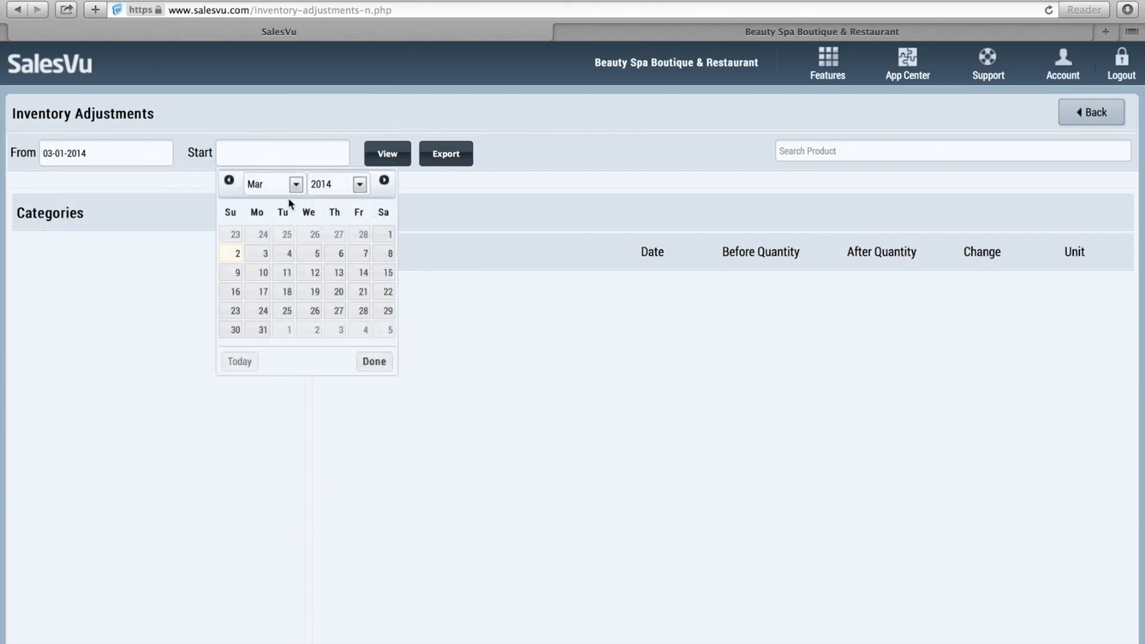
pyautogui.click(263, 254)
pyautogui.click(393, 158)
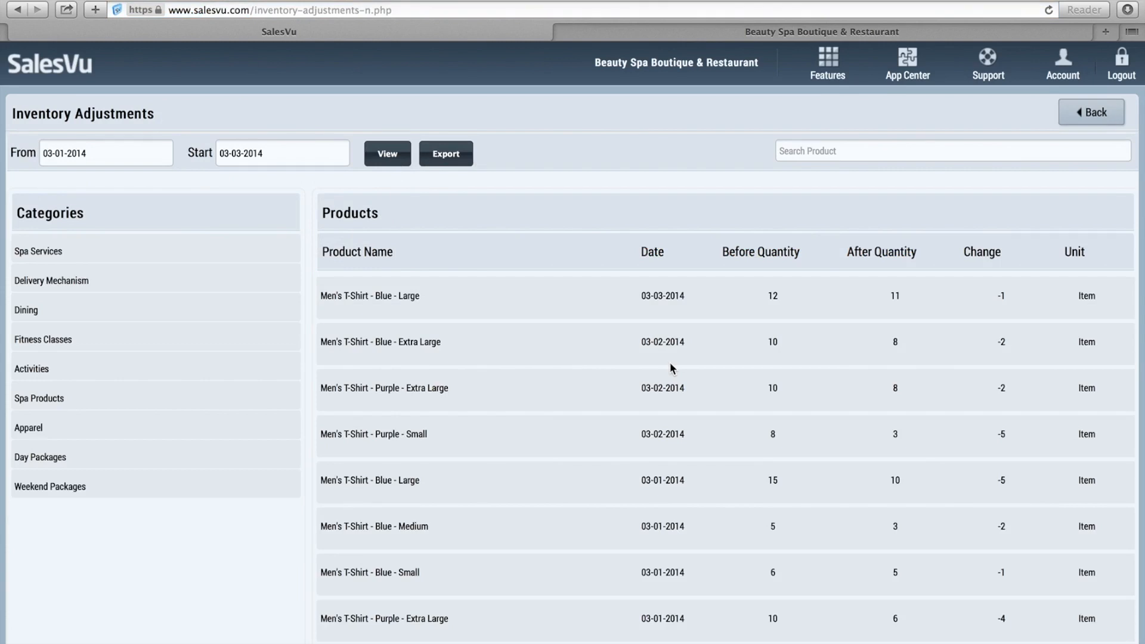
pyautogui.scroll(-8, 611, 326)
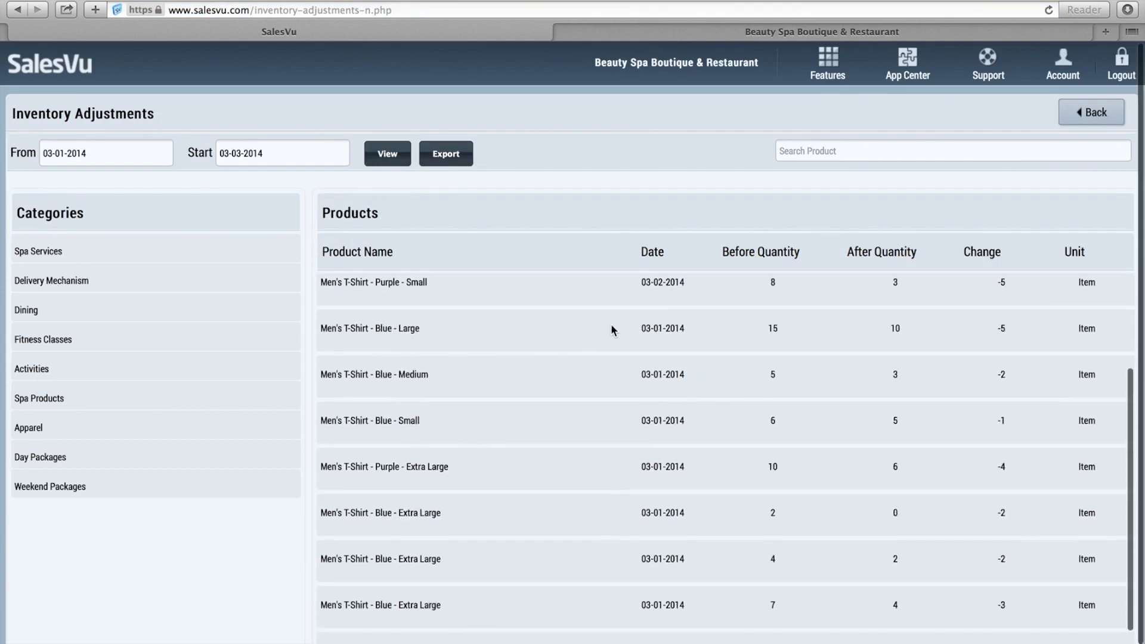
pyautogui.scroll(8, 611, 330)
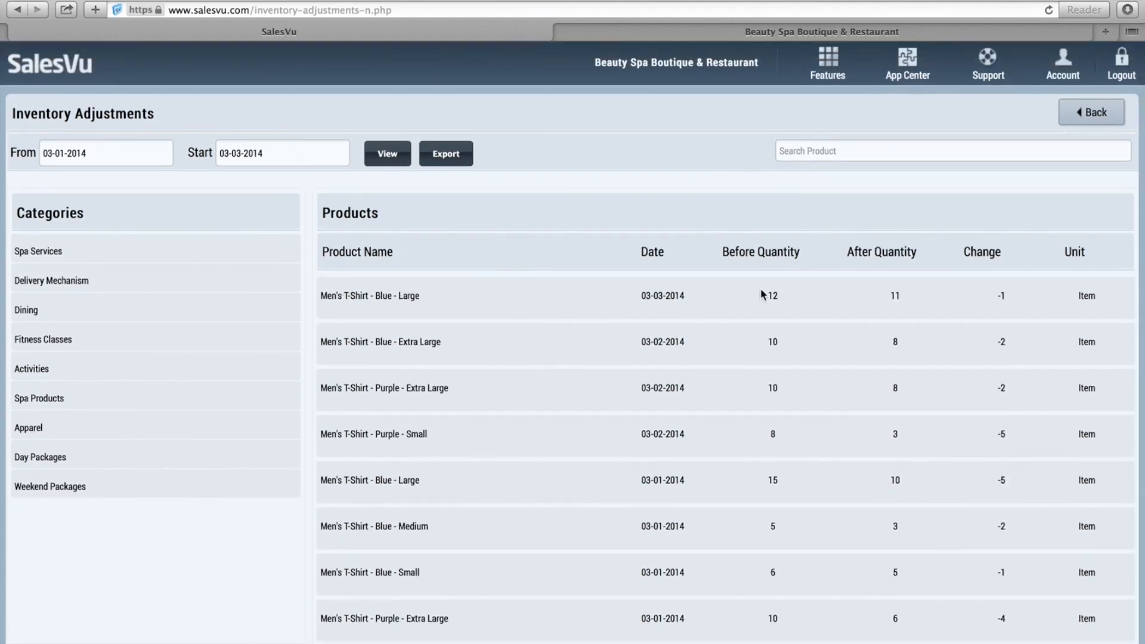
pyautogui.scroll(-2, 660, 324)
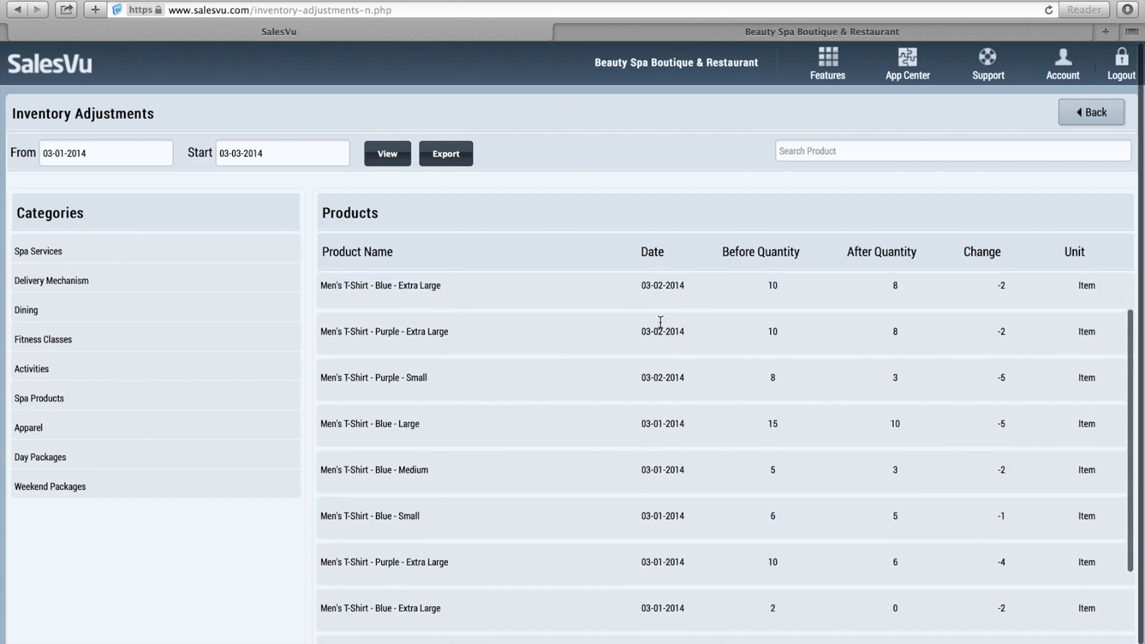
pyautogui.scroll(2, 659, 327)
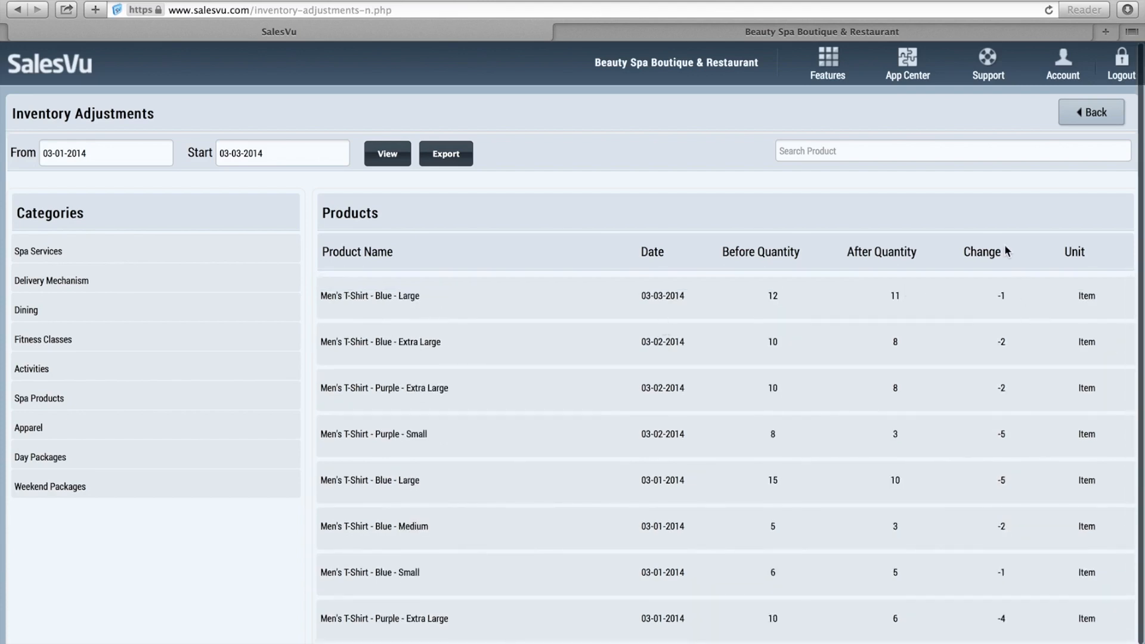
pyautogui.click(1086, 118)
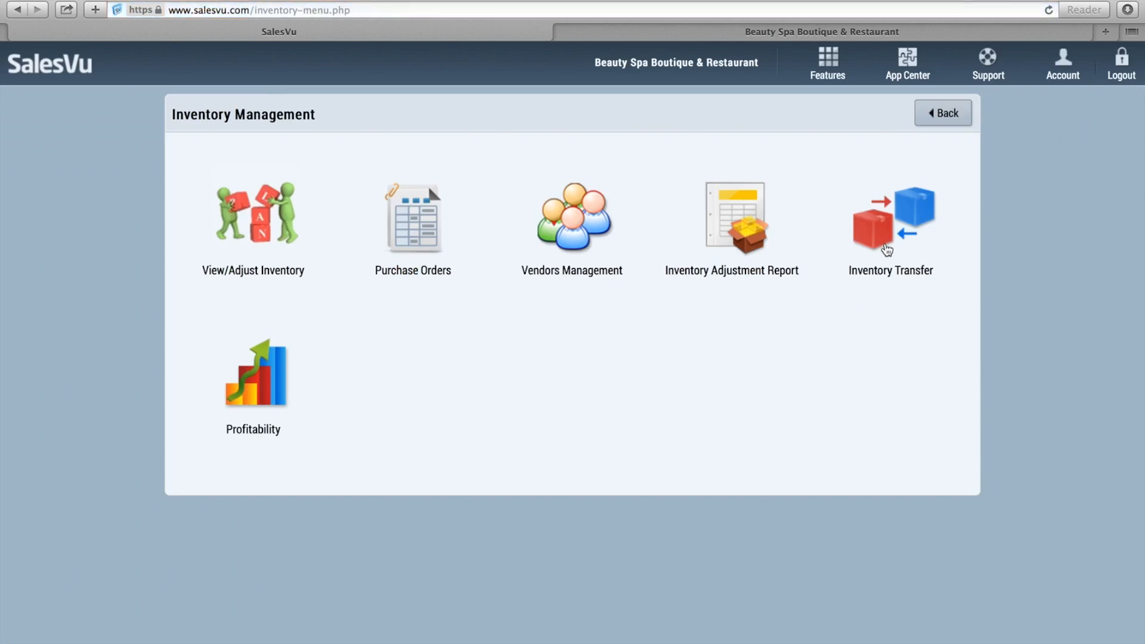
# Set up an inventory transfer from Beauty Spa Boutique & Restaurant to Wine Distillery.
pyautogui.click(887, 249)
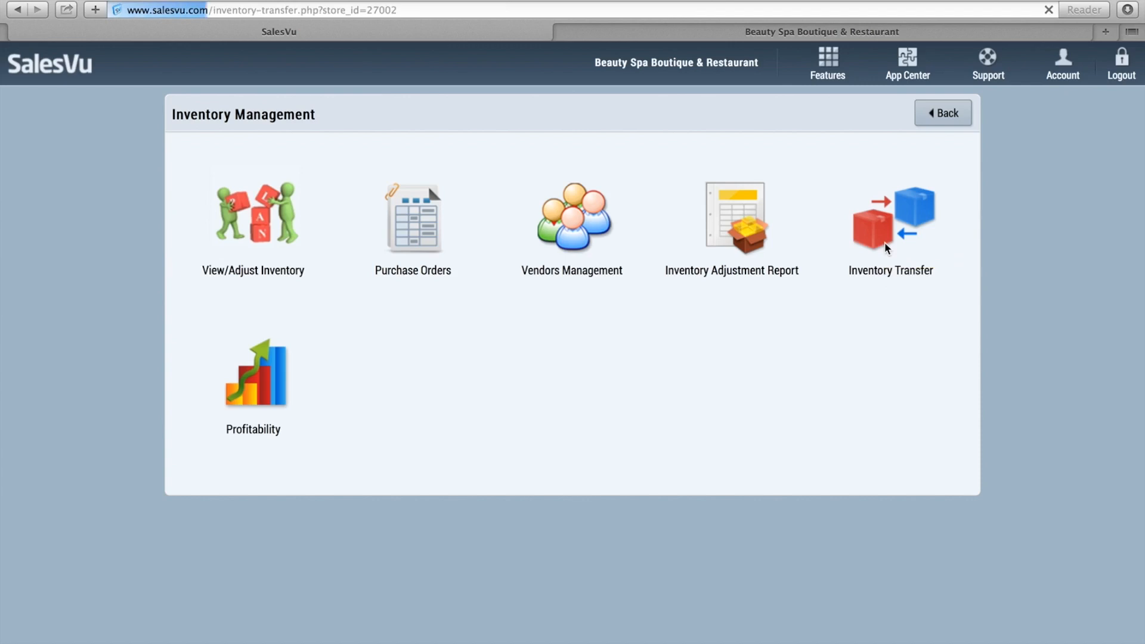
pyautogui.click(381, 156)
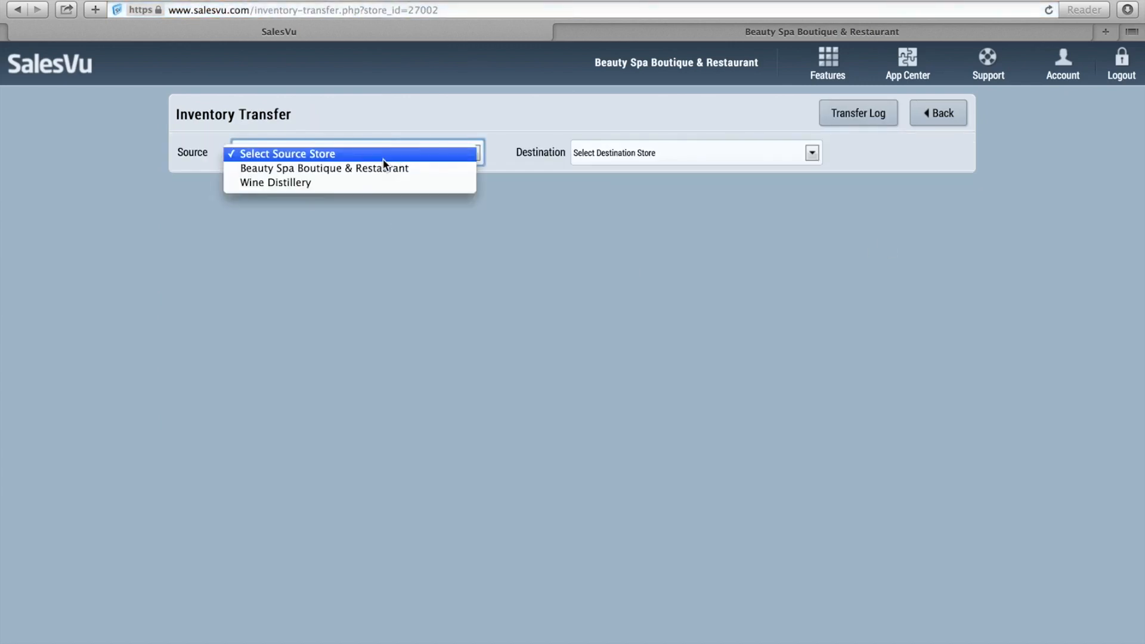
pyautogui.click(380, 170)
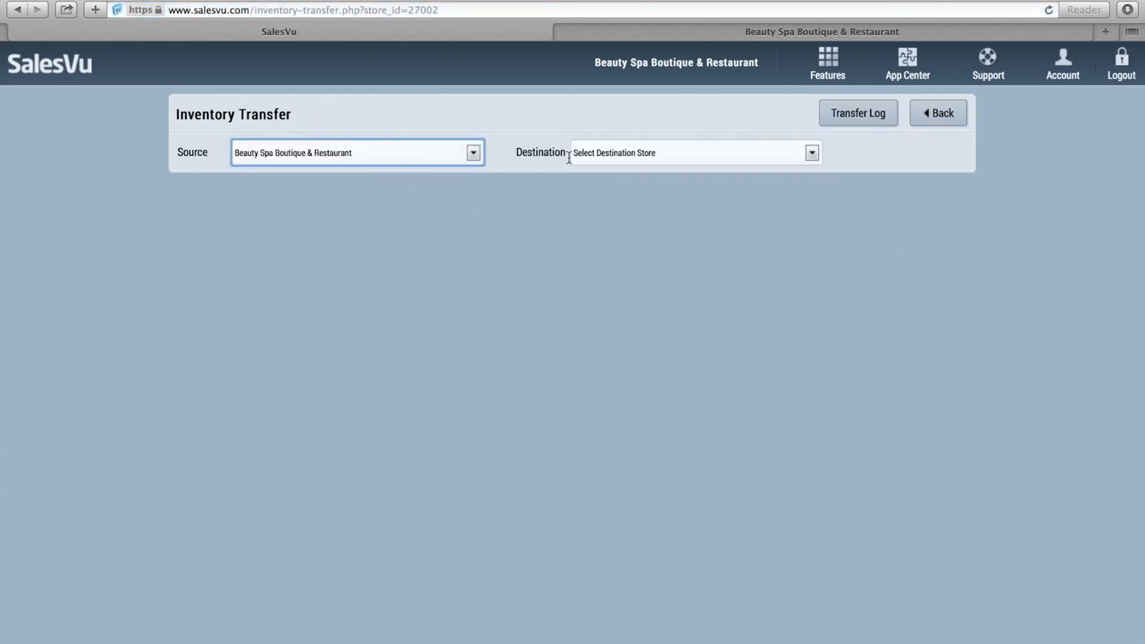
pyautogui.click(627, 153)
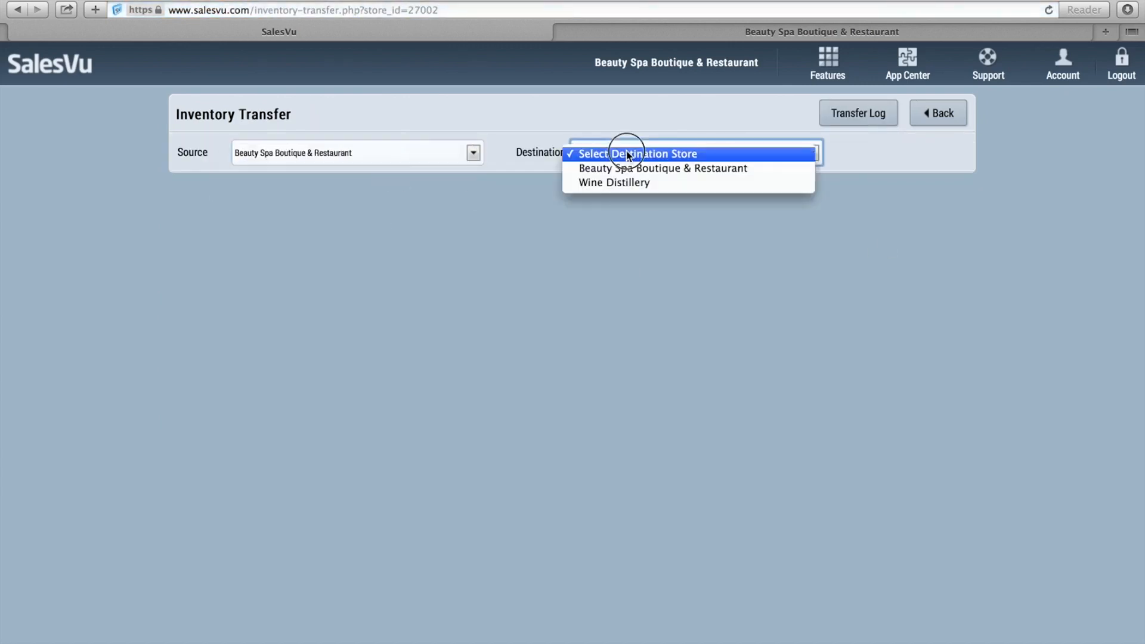
pyautogui.click(624, 183)
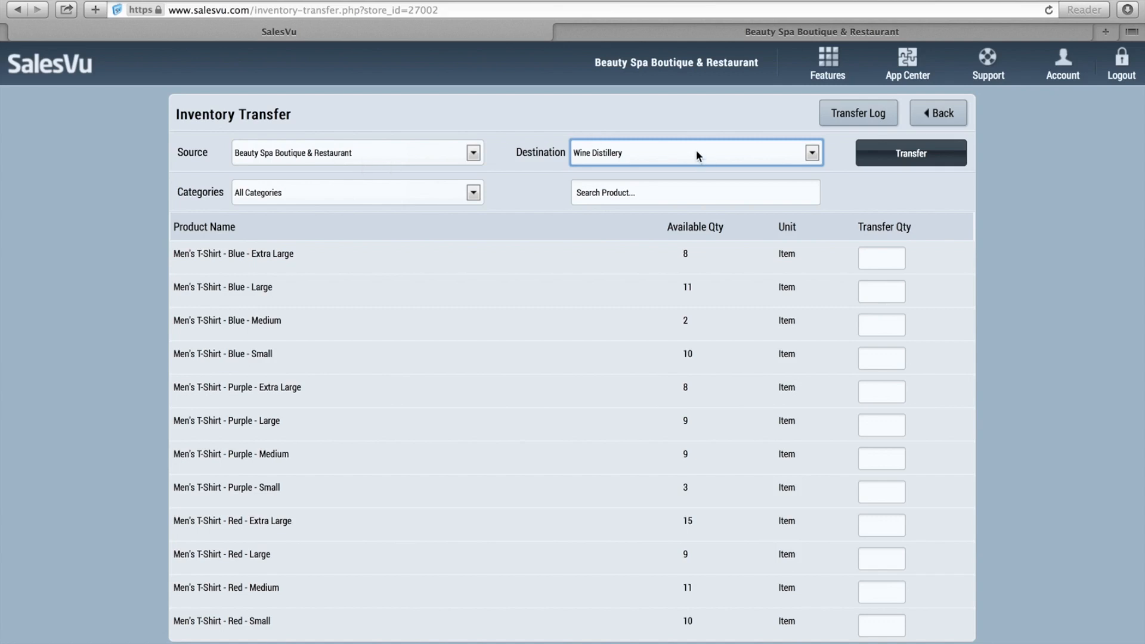
# Transfer 2 Blue - Extra Large and 2 Purple - Extra Large Men's T-Shirts.
pyautogui.click(898, 258)
pyautogui.write('2')
pyautogui.press('Tab')
pyautogui.press('Tab')
pyautogui.press('Tab')
pyautogui.press('Tab')
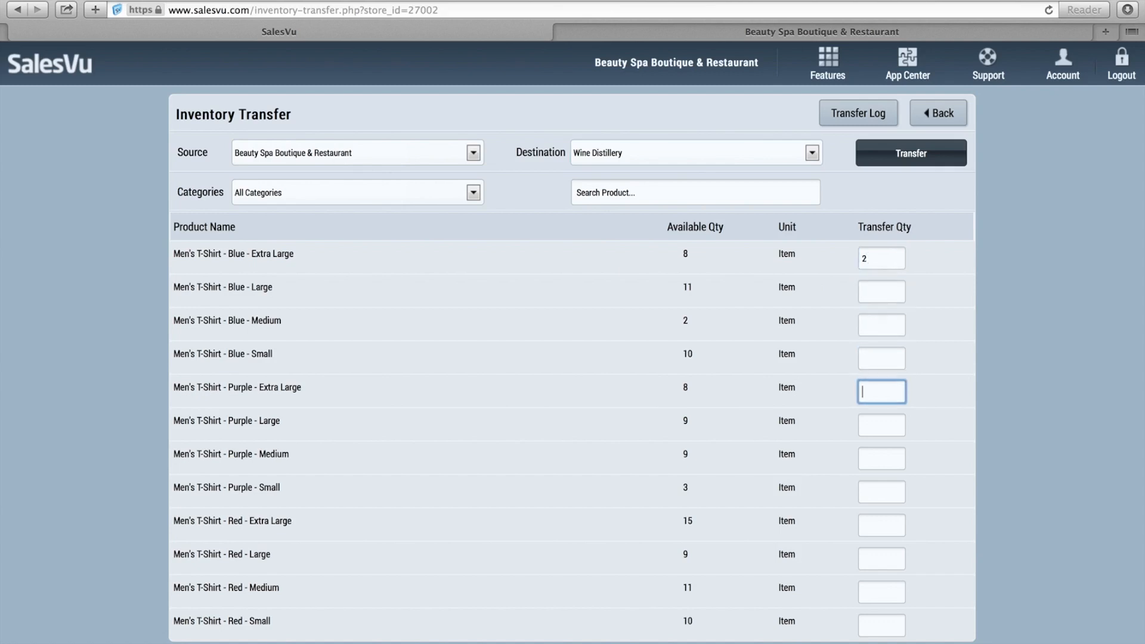
pyautogui.write('2')
pyautogui.click(983, 280)
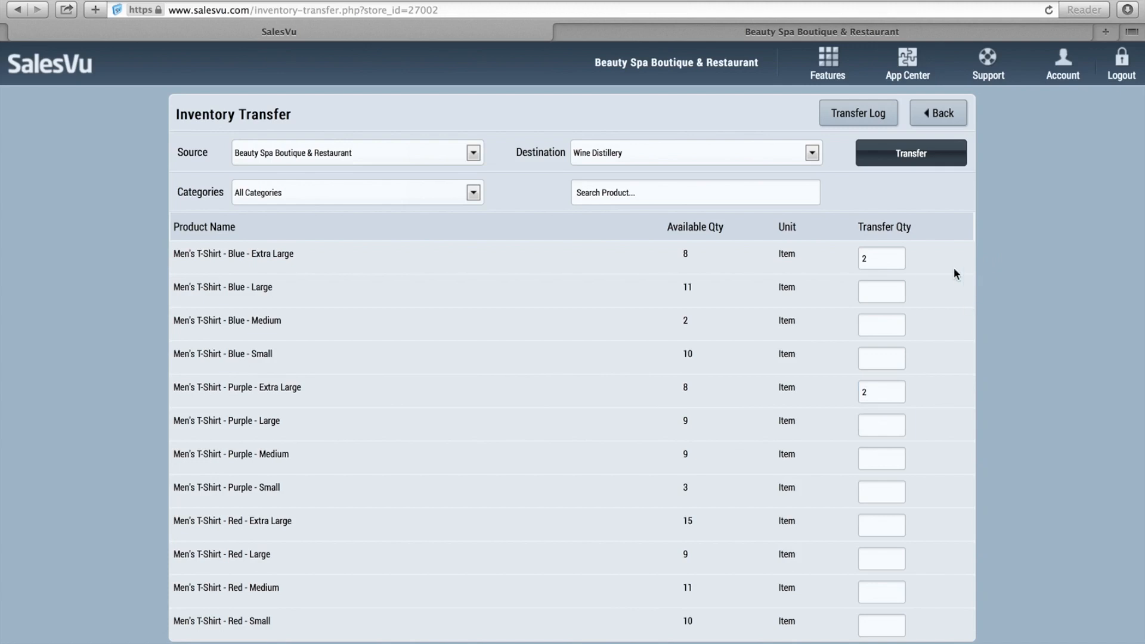
pyautogui.click(925, 160)
# Filter the transfer log to Beauty Spa Boutique & Restaurant as source and Wine Distillery as destination.
pyautogui.click(866, 119)
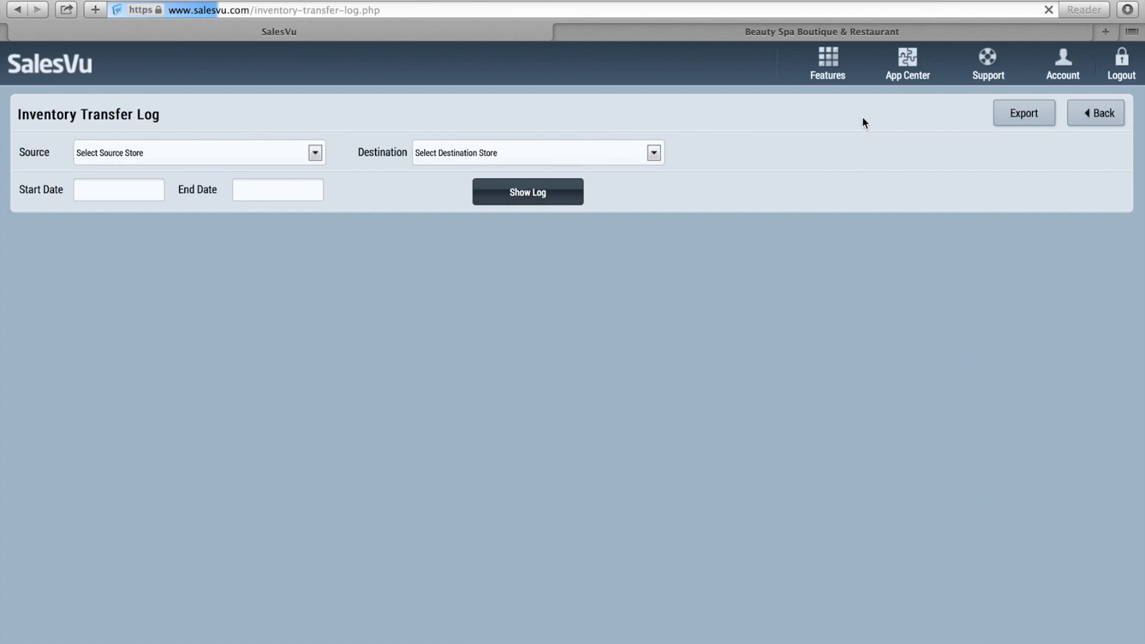
pyautogui.click(297, 153)
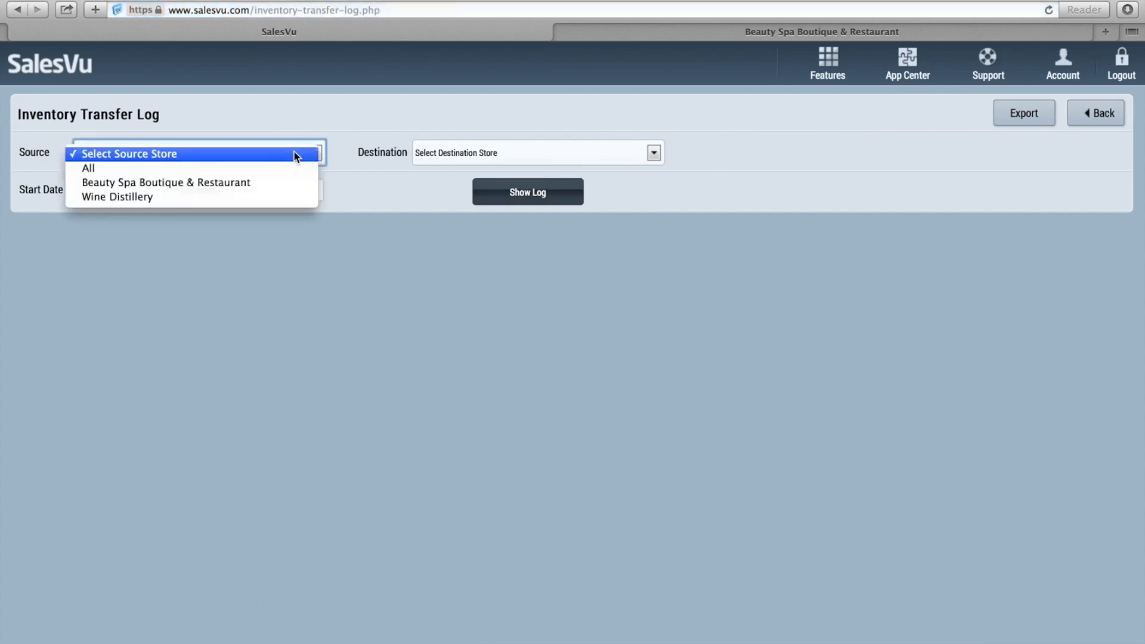
pyautogui.click(277, 183)
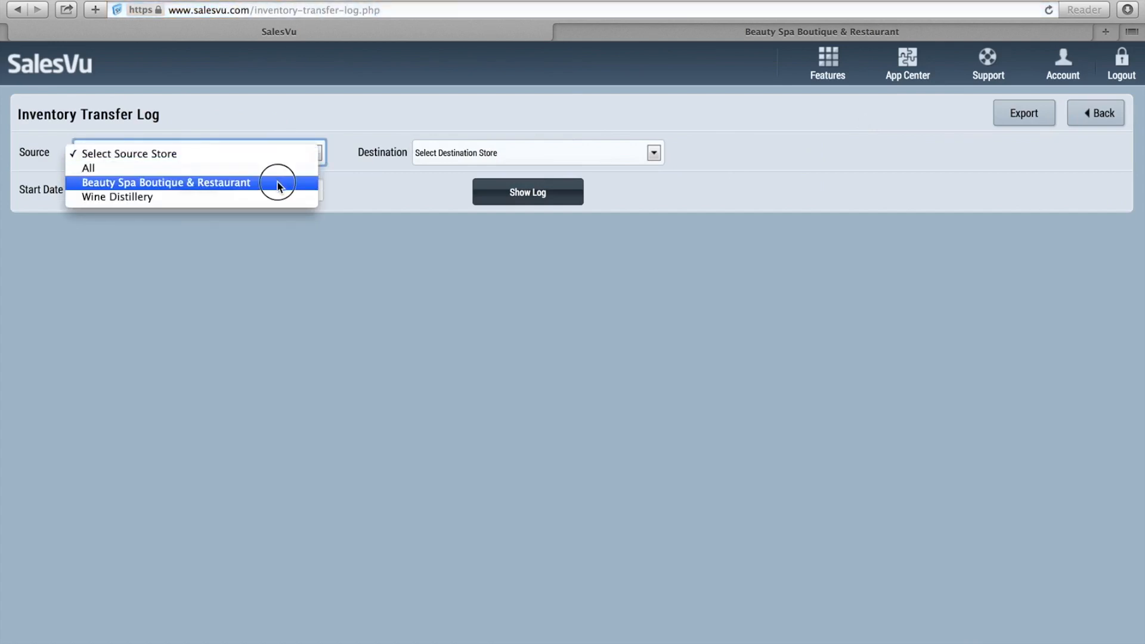
pyautogui.click(442, 162)
pyautogui.click(455, 197)
# Show the log for 03-02-2014 to 03-03-2014, then go back to Inventory Management.
pyautogui.click(127, 180)
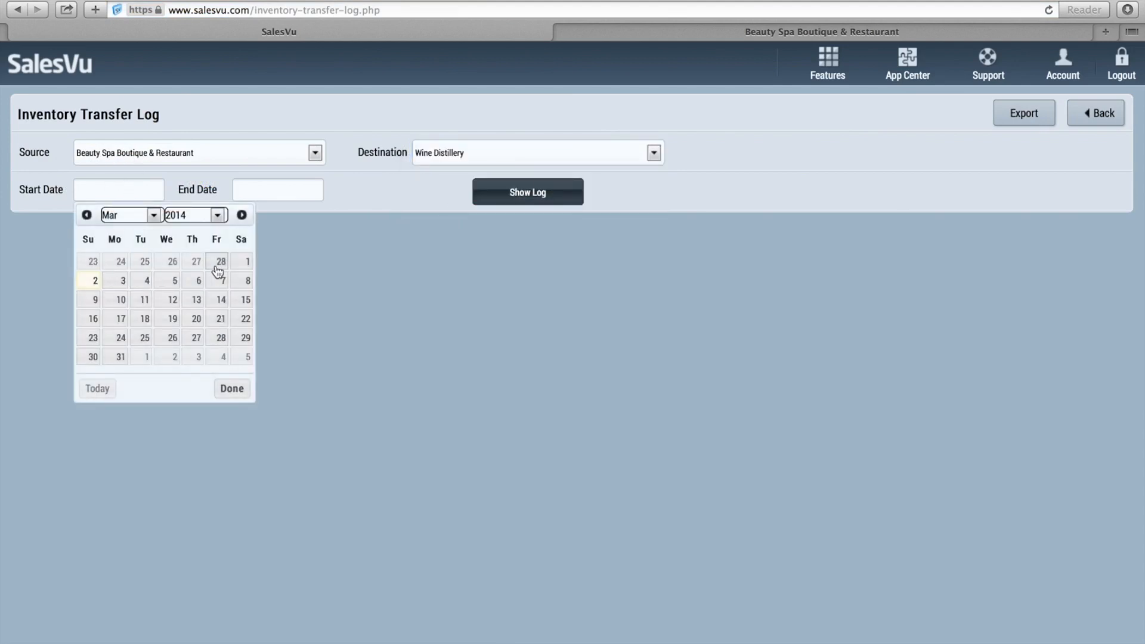
pyautogui.click(91, 280)
pyautogui.click(274, 182)
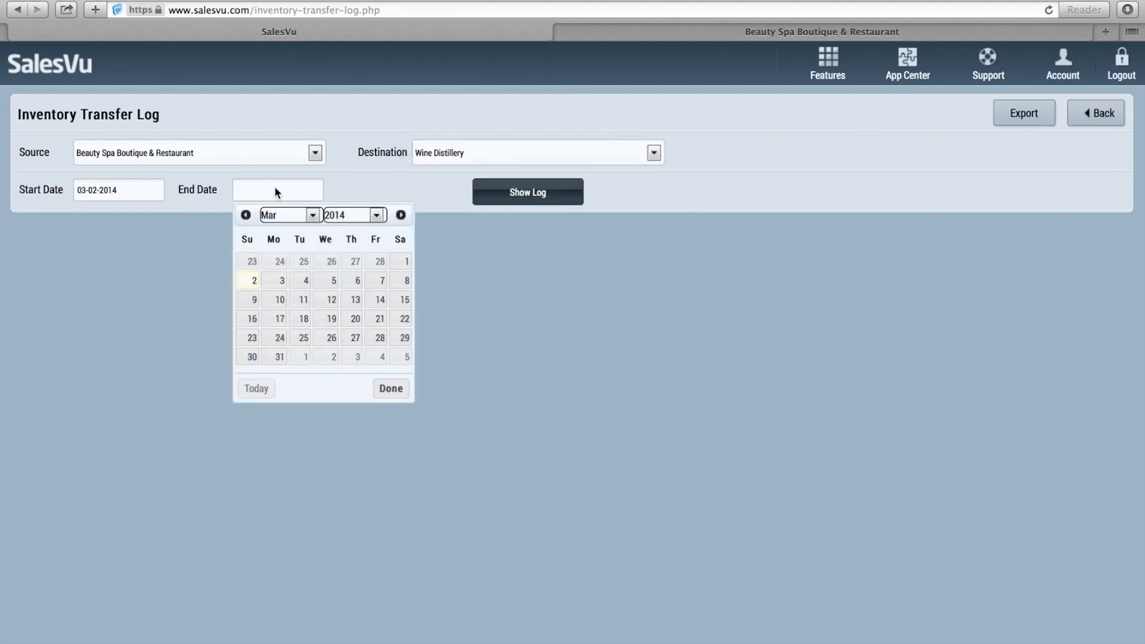
pyautogui.click(284, 281)
pyautogui.click(523, 196)
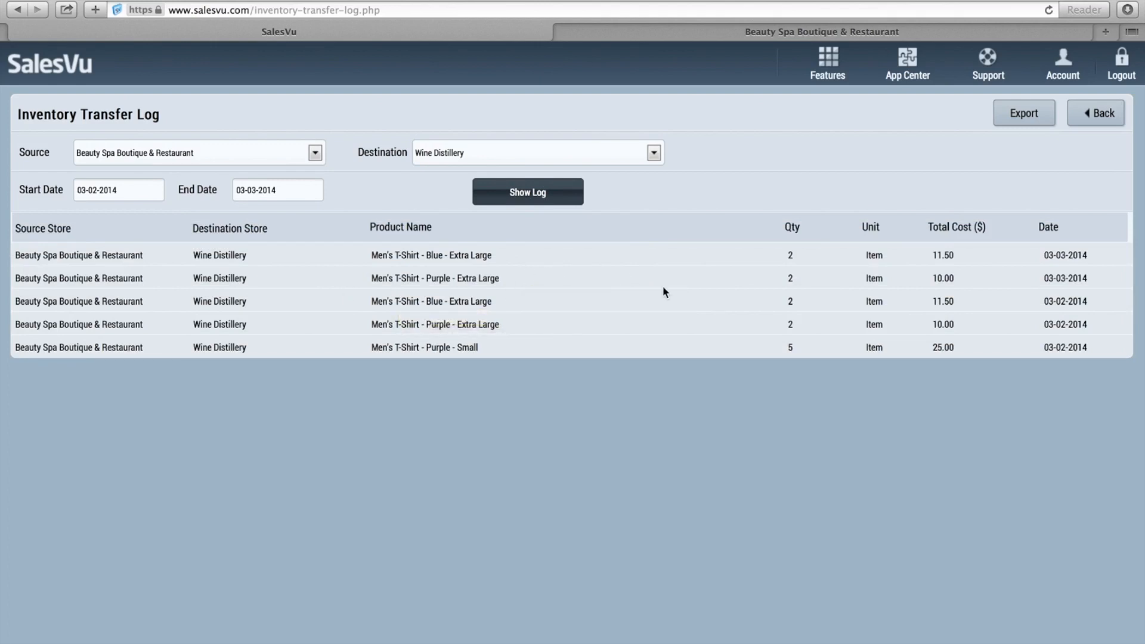
pyautogui.click(1089, 123)
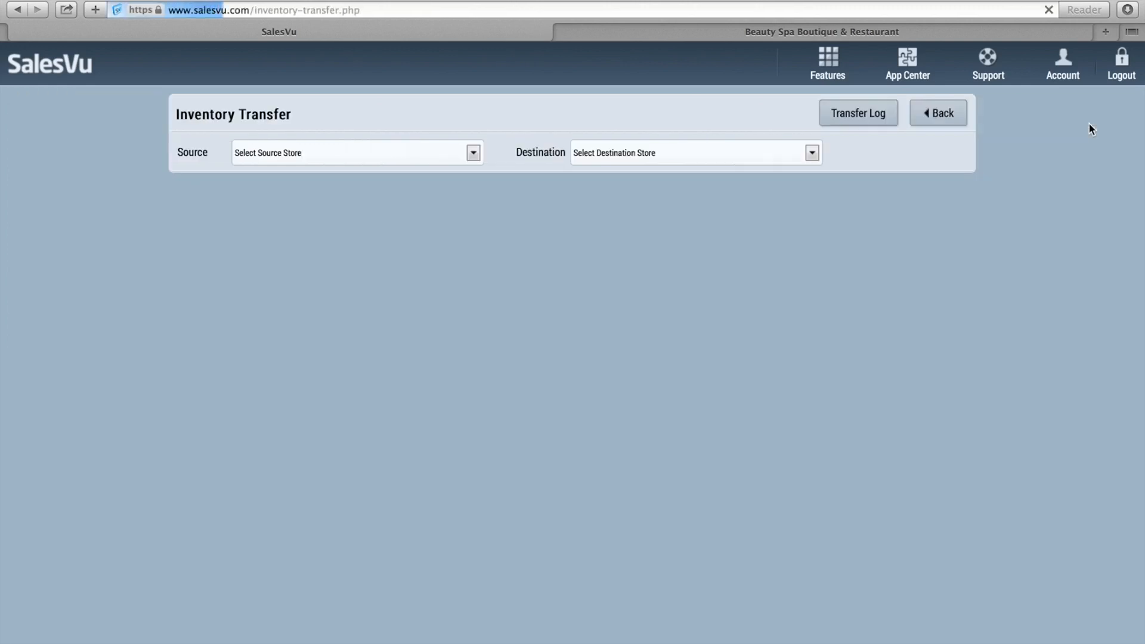
pyautogui.click(936, 113)
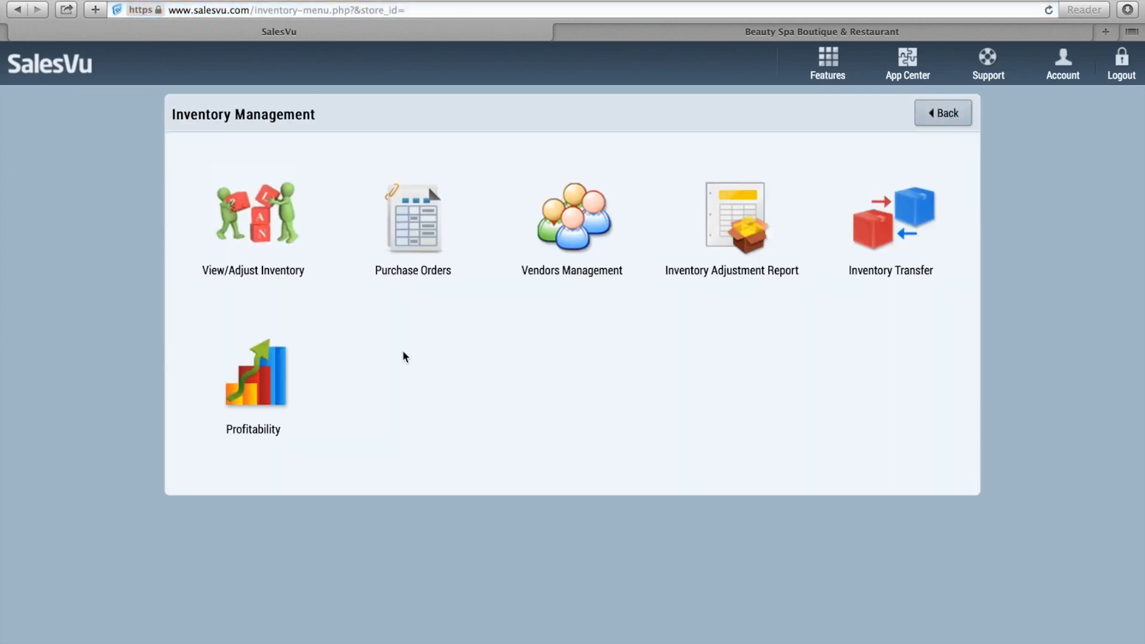
# Generate the profitability report with margin percentage for the last 7 days.
pyautogui.click(263, 376)
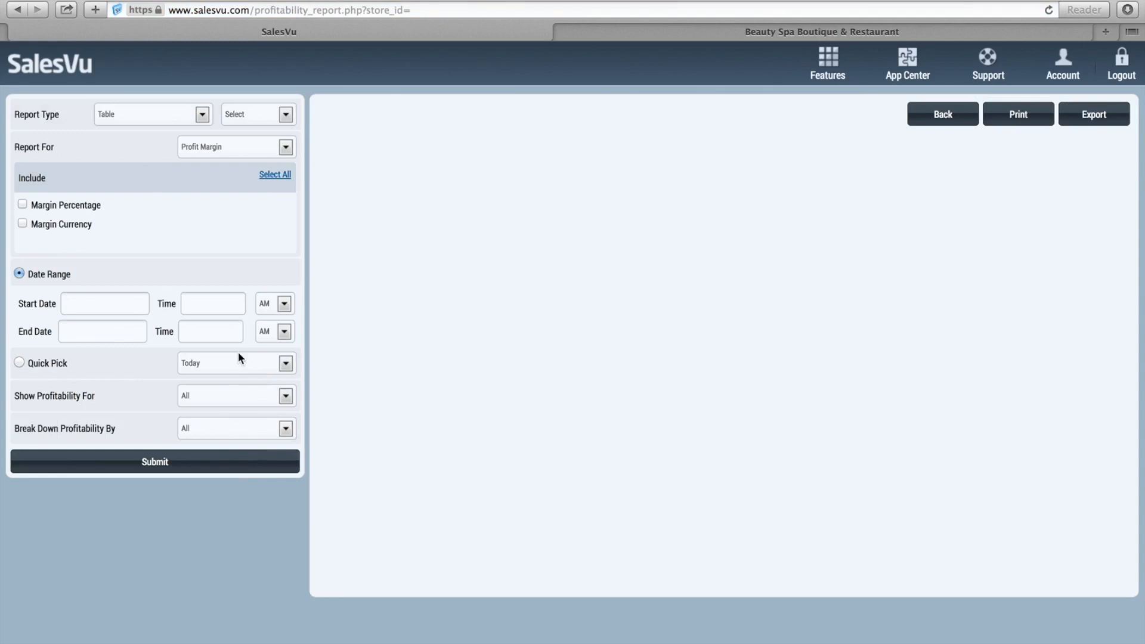
pyautogui.click(73, 207)
pyautogui.click(48, 365)
pyautogui.click(188, 370)
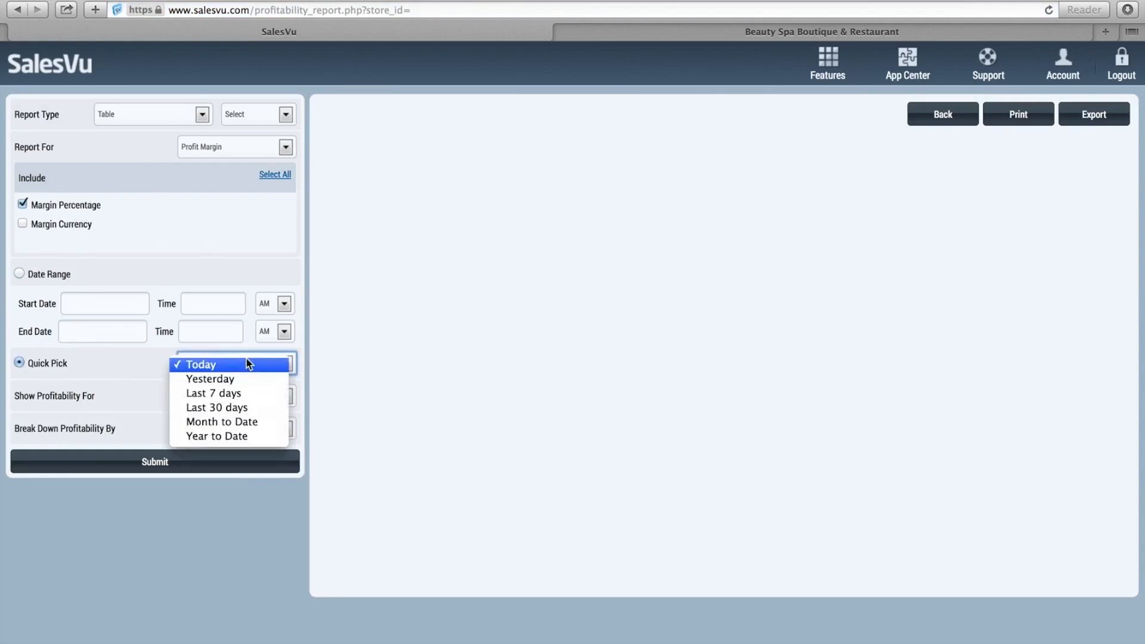
pyautogui.click(246, 391)
pyautogui.click(121, 465)
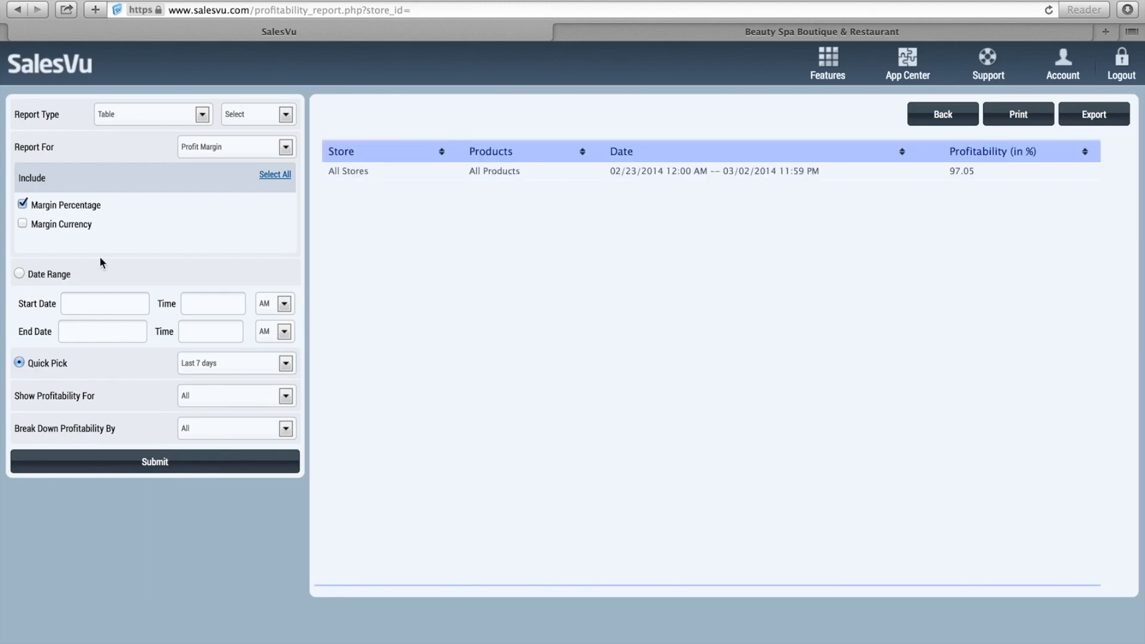
# Switch to dollar margin only and break the report out for all Products.
pyautogui.click(59, 224)
pyautogui.click(91, 472)
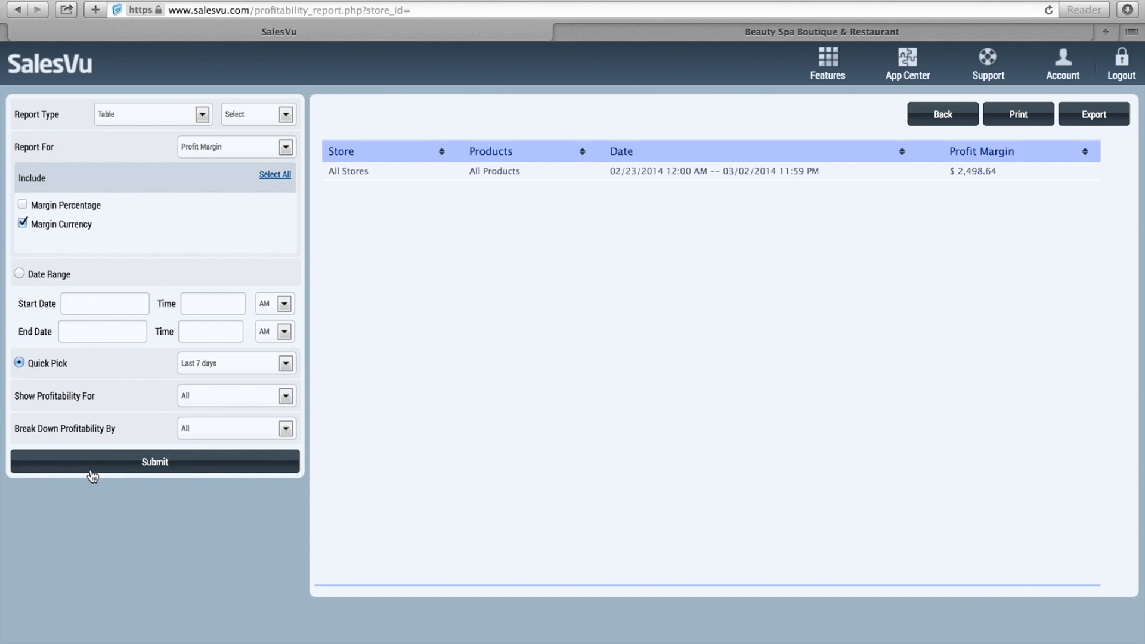
pyautogui.click(233, 396)
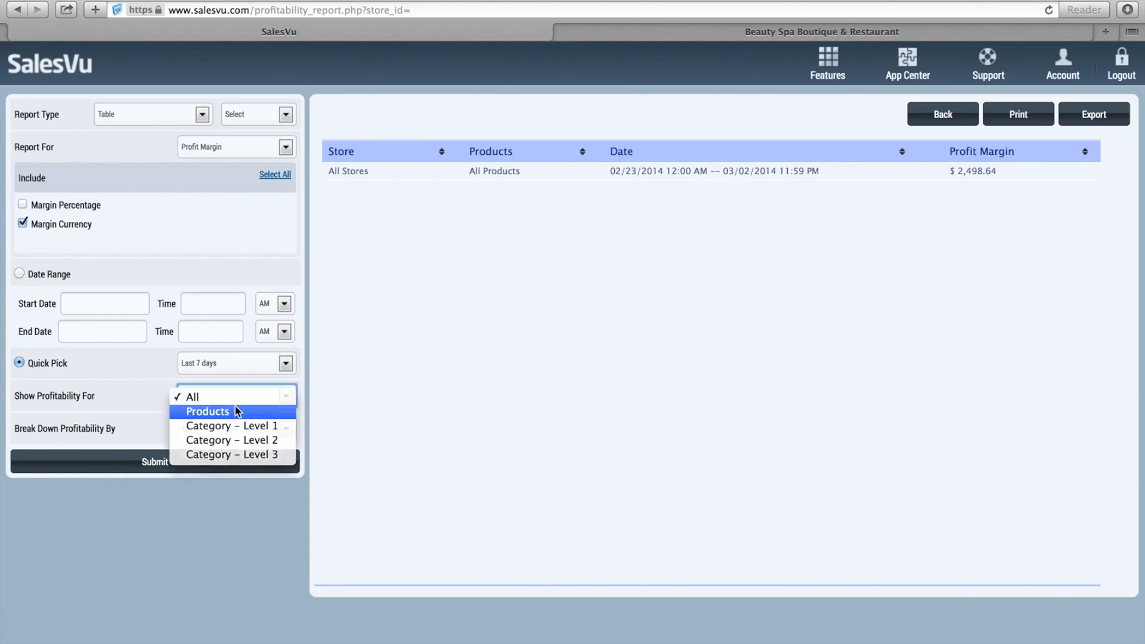
pyautogui.click(237, 411)
pyautogui.click(275, 425)
pyautogui.click(193, 574)
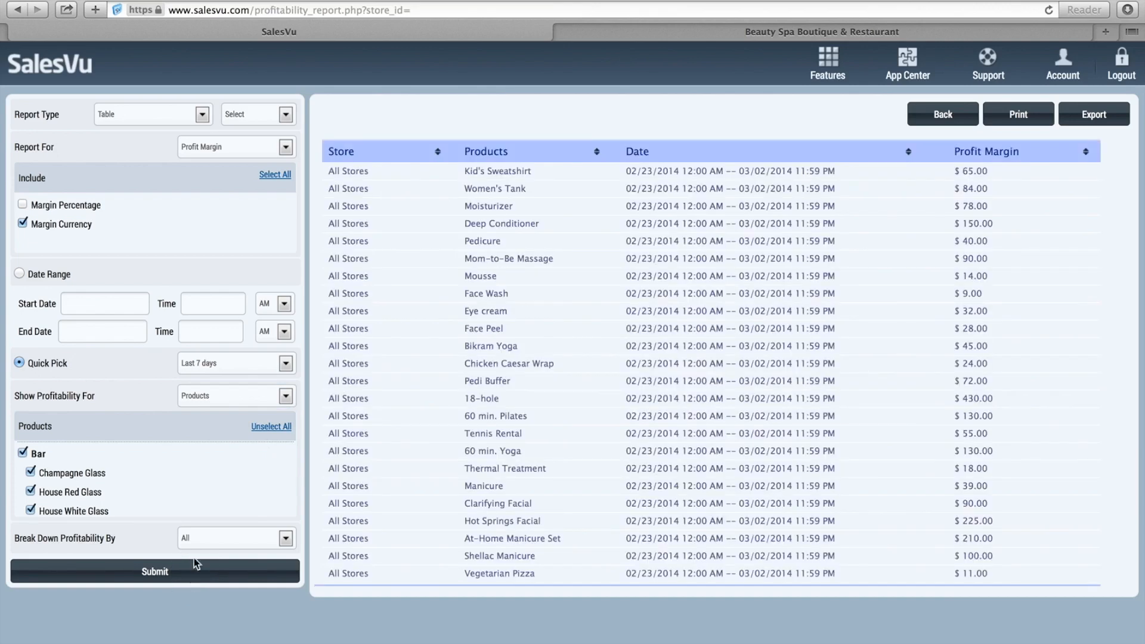
# Display the product profit margins as a bar chart.
pyautogui.click(168, 119)
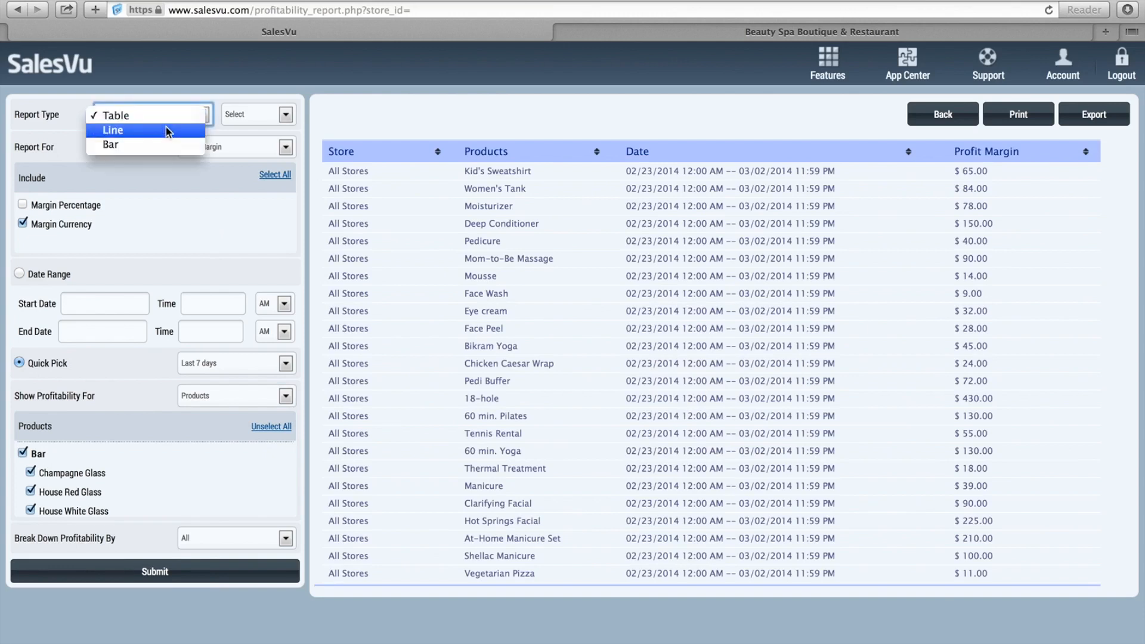
pyautogui.click(166, 140)
pyautogui.click(168, 582)
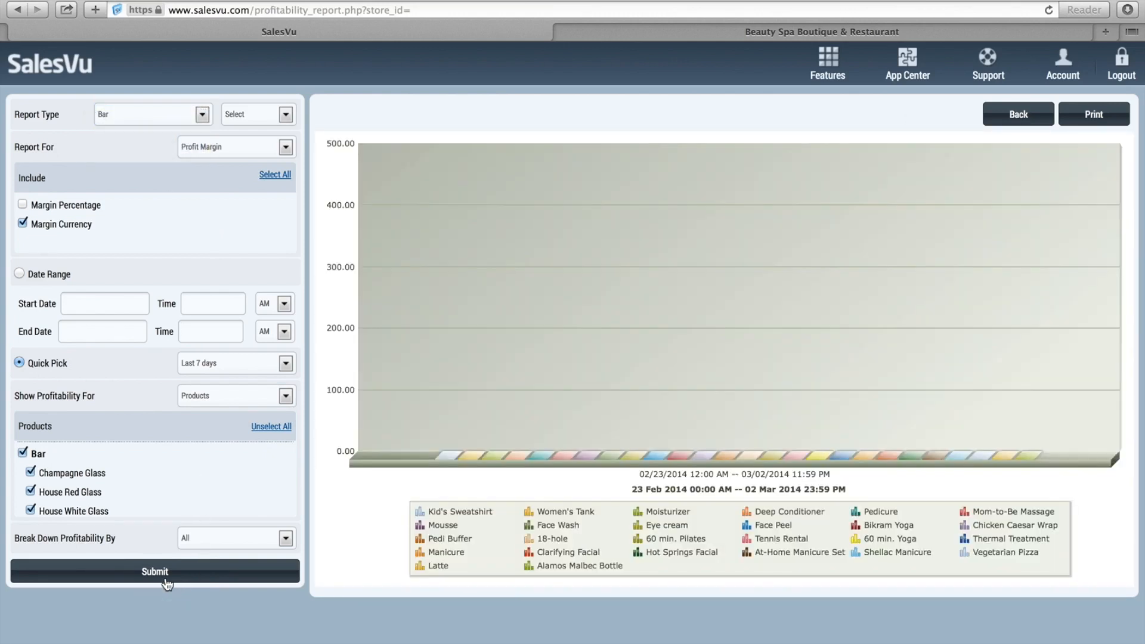
# Change the report measure to Cost Of Goods Sold.
pyautogui.moveTo(749, 339)
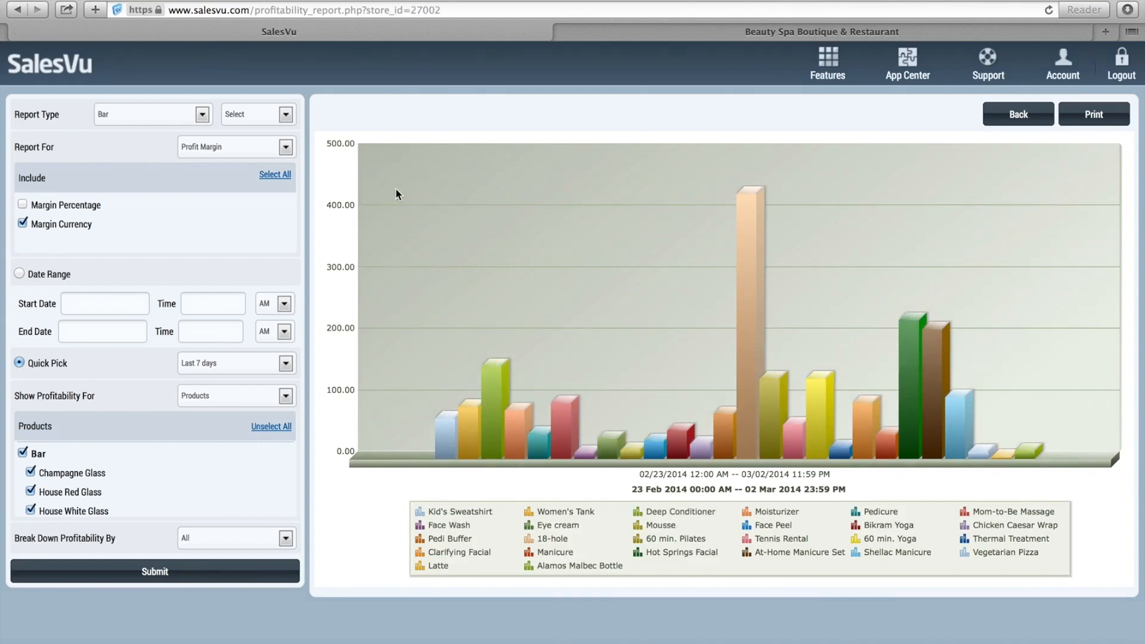
pyautogui.click(267, 157)
pyautogui.click(262, 163)
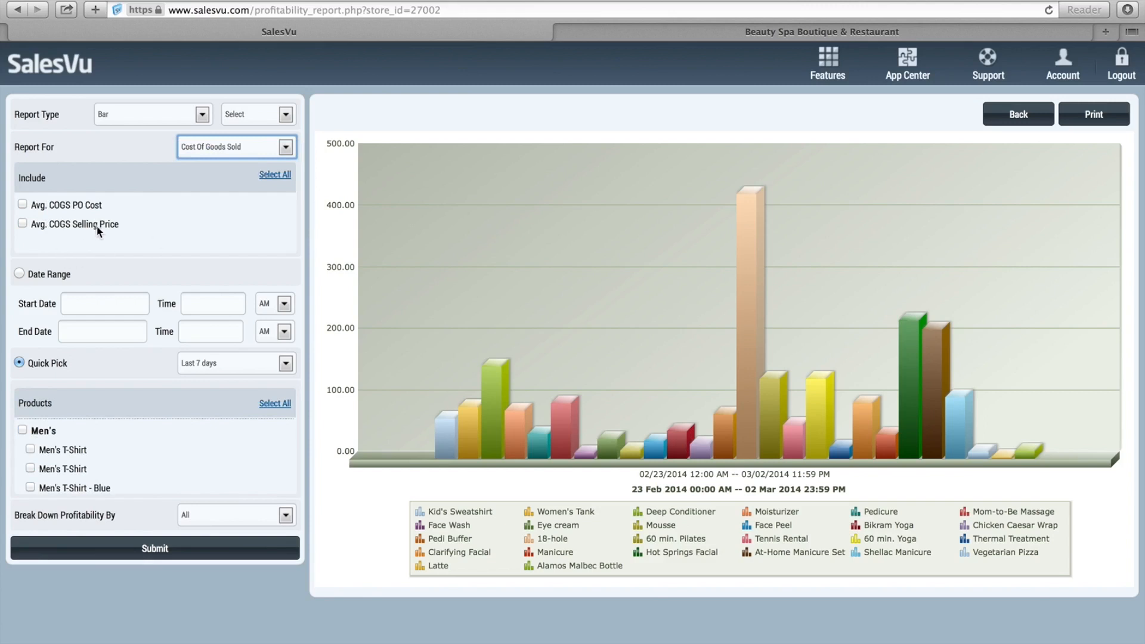
# Switch the report measure via Most Recent Metrics to Total Cost of Inventory.
pyautogui.click(243, 149)
pyautogui.click(238, 162)
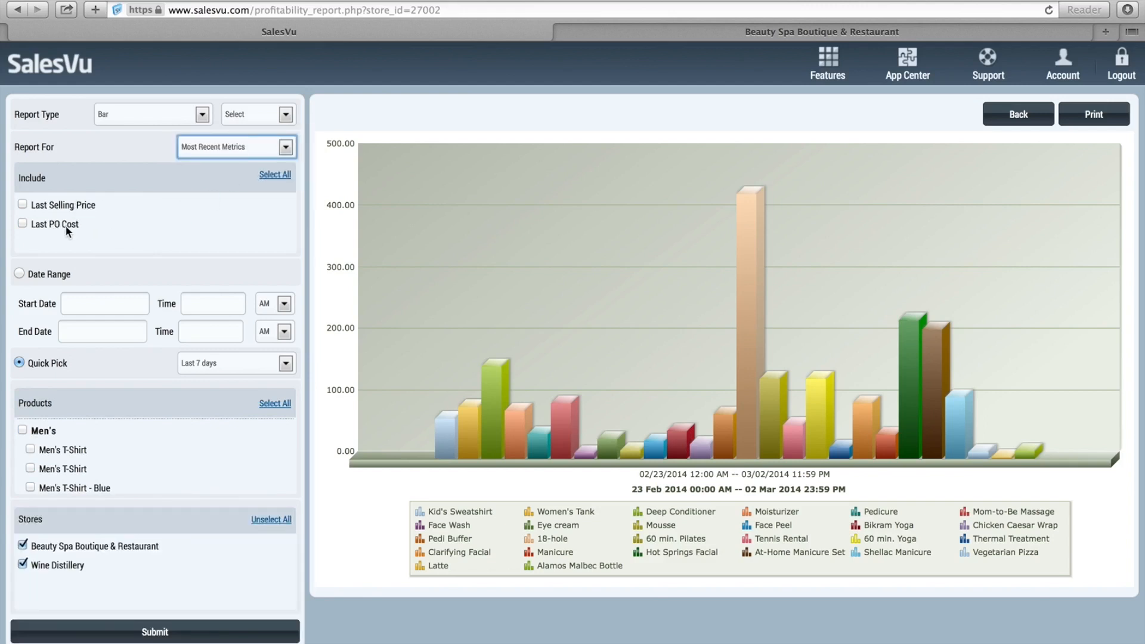
pyautogui.click(223, 148)
pyautogui.click(224, 160)
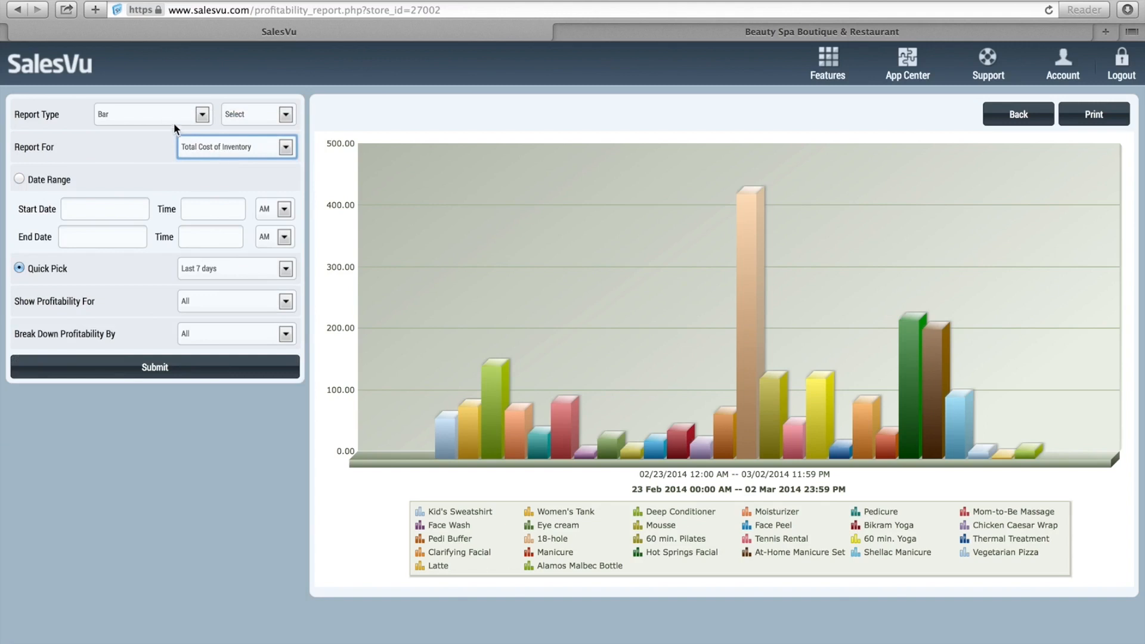
# Chart it daily, inspect the bars for 02/26/14–03/2/14, and return to the inventory menu.
pyautogui.click(250, 114)
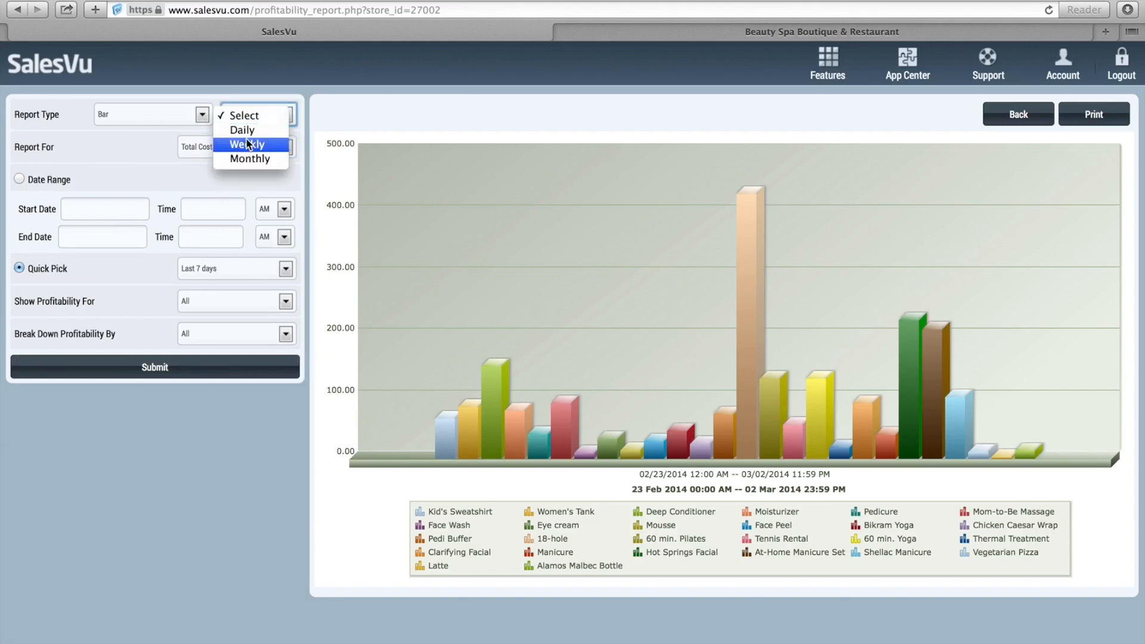
pyautogui.click(246, 130)
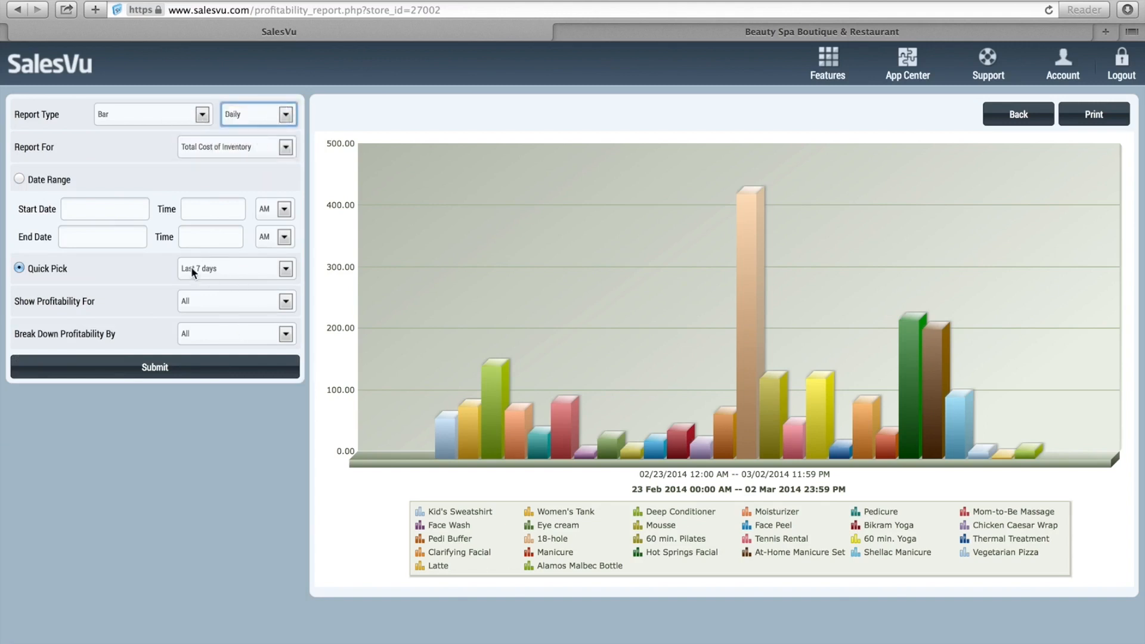
pyautogui.click(190, 373)
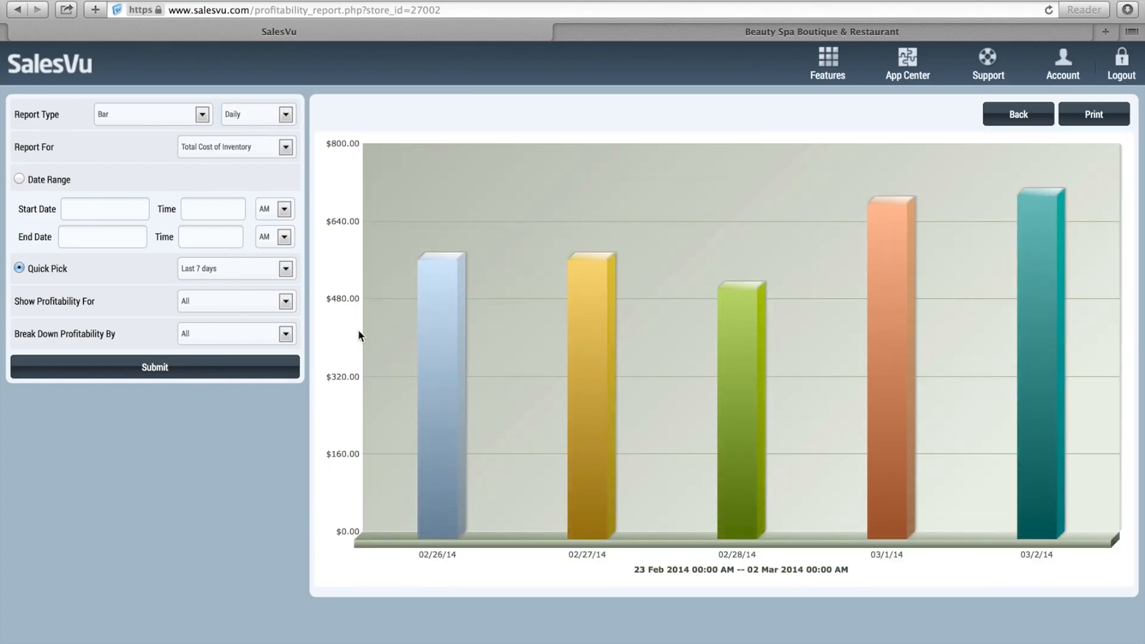
pyautogui.moveTo(743, 399)
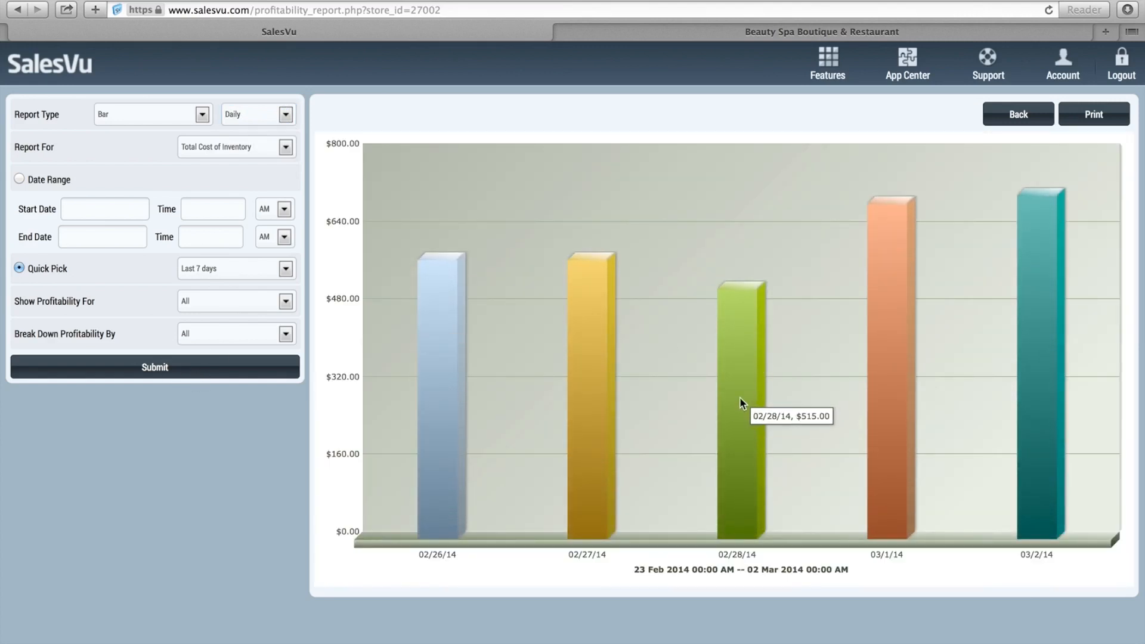
pyautogui.moveTo(871, 411)
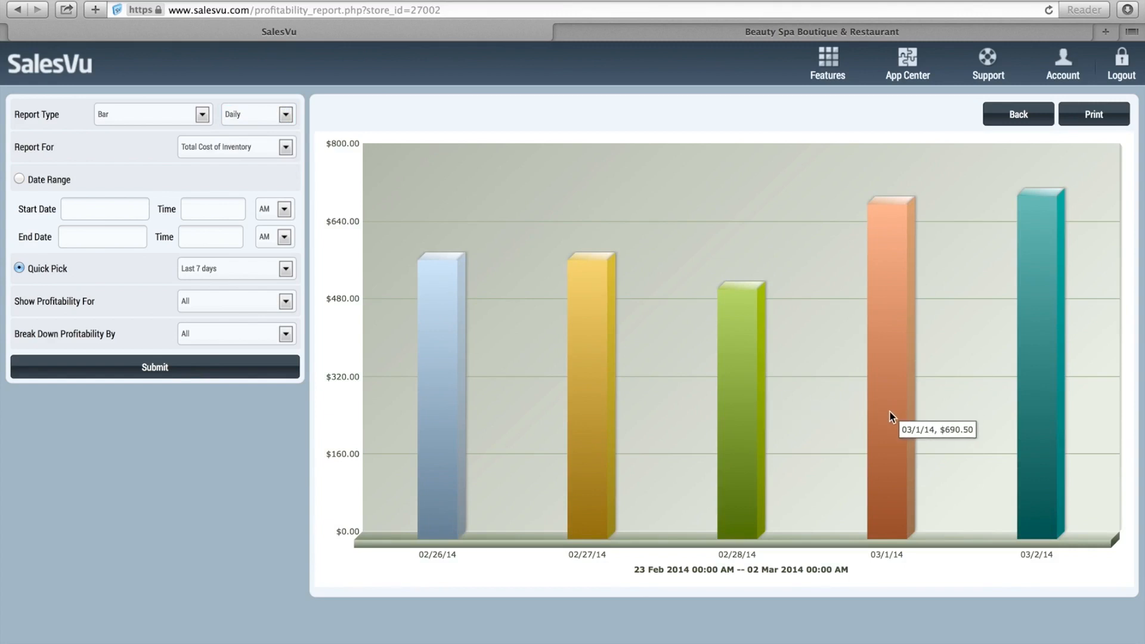
pyautogui.moveTo(1021, 422)
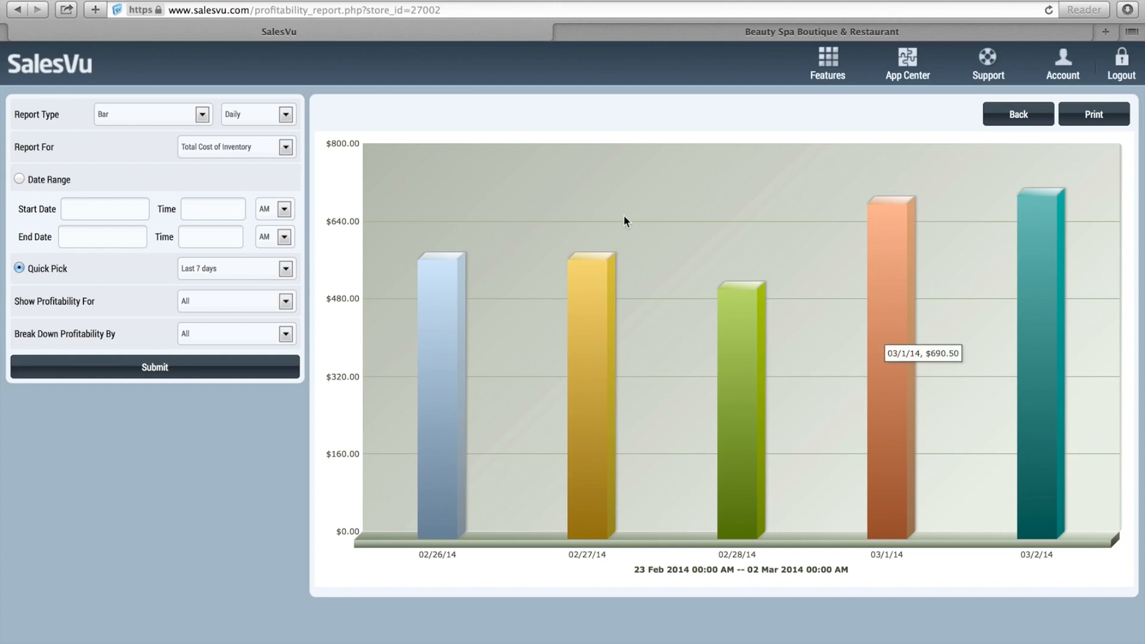
pyautogui.moveTo(425, 410)
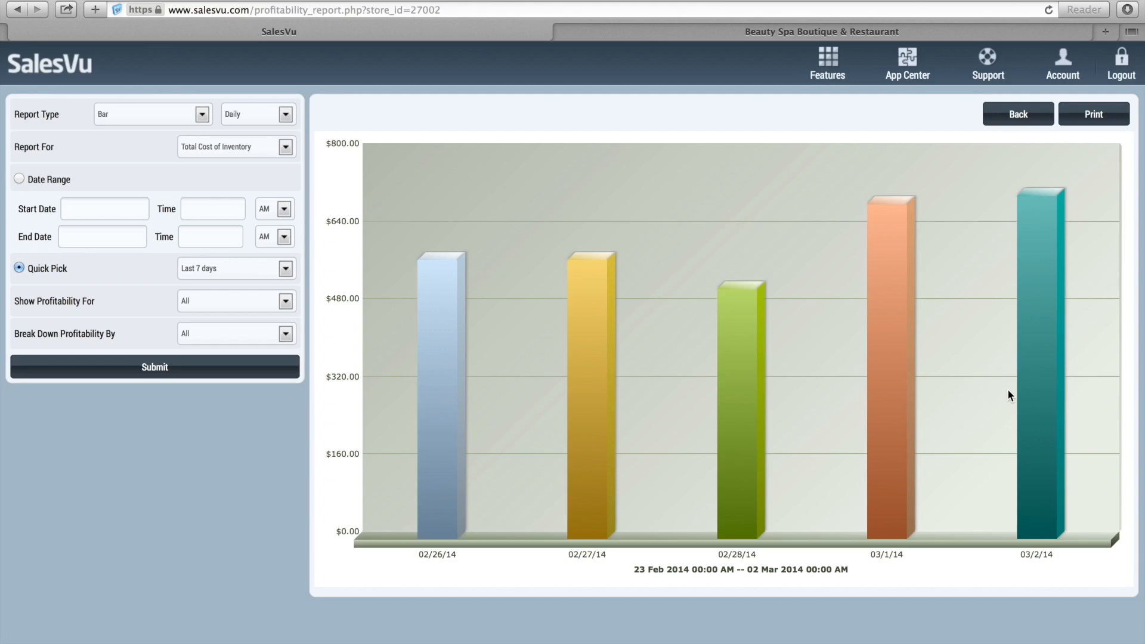
pyautogui.click(1013, 117)
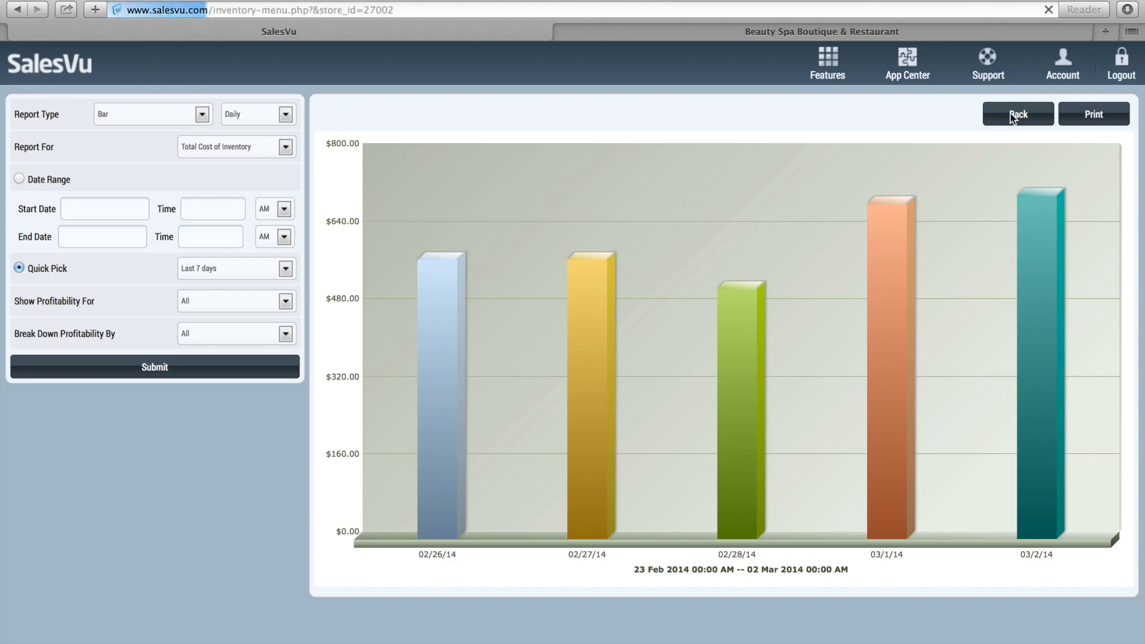
# Open View/Adjust Inventory to see the Set Inventory list, including Coffee Beans at 13.875 pounds.
pyautogui.click(266, 204)
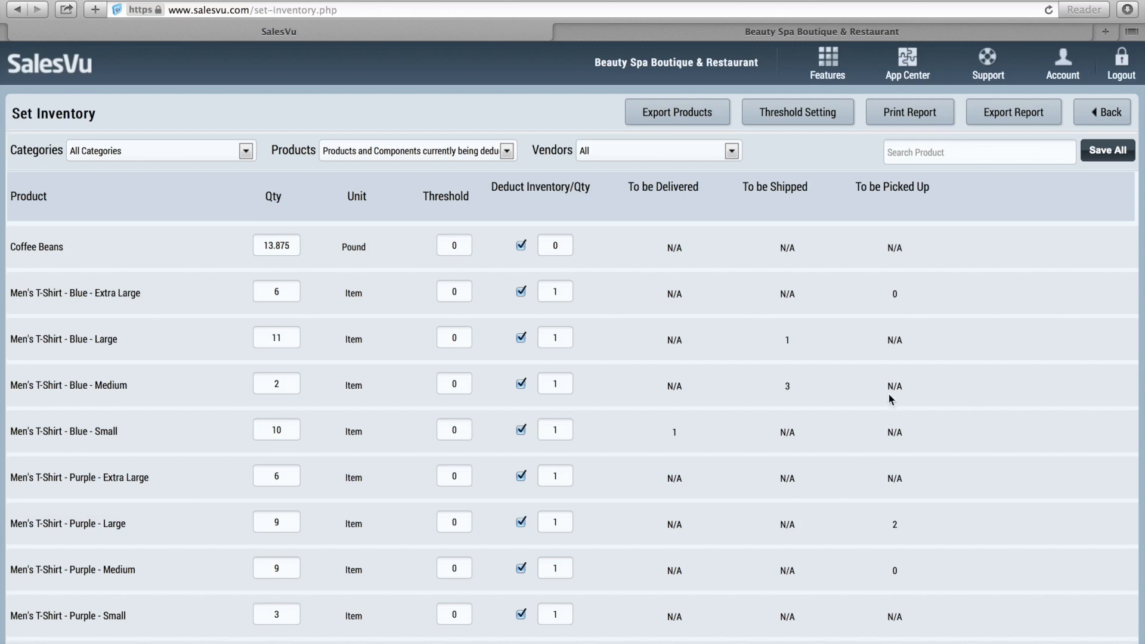
# Add a Purple, Extra Large Men's T-Shirt from the Apparel list to the cart.
pyautogui.click(879, 30)
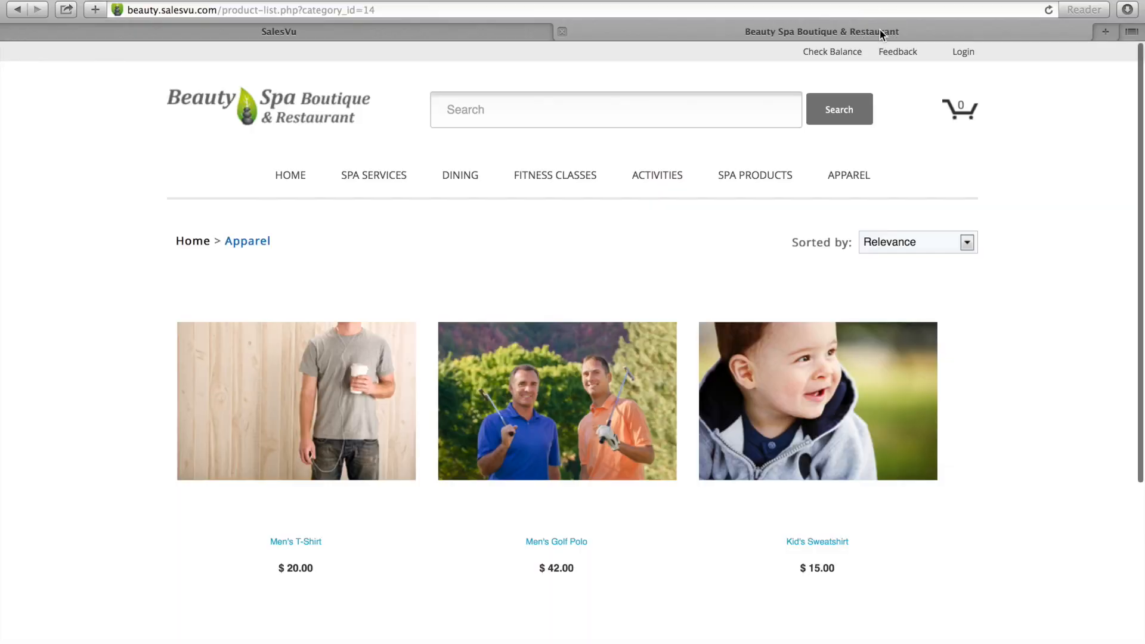
pyautogui.click(338, 413)
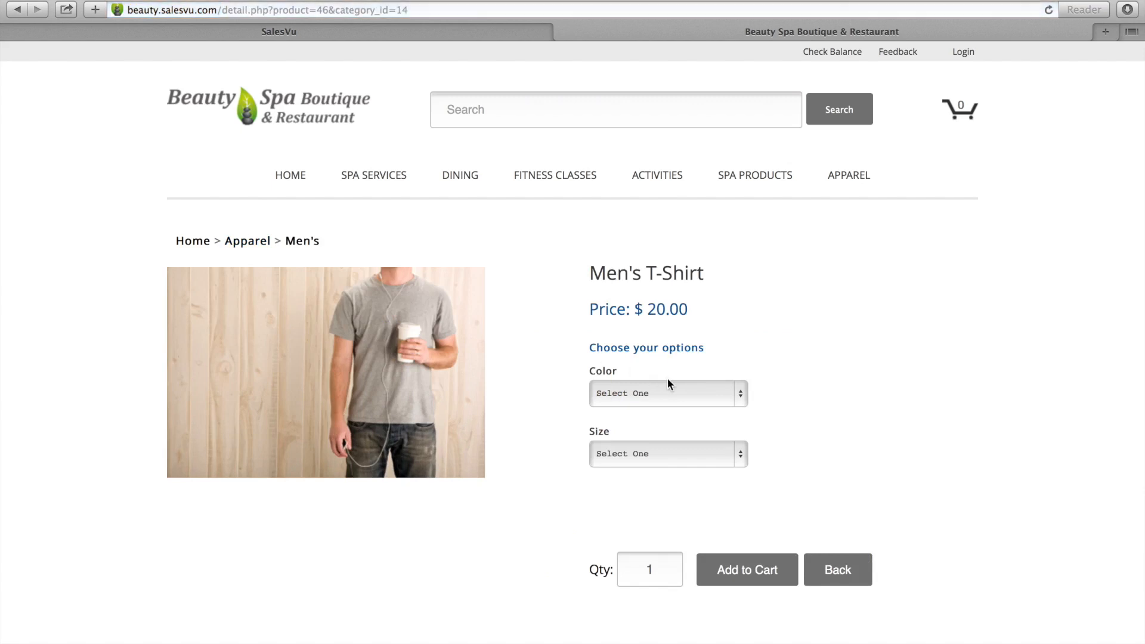
pyautogui.click(668, 385)
pyautogui.click(668, 405)
pyautogui.click(665, 448)
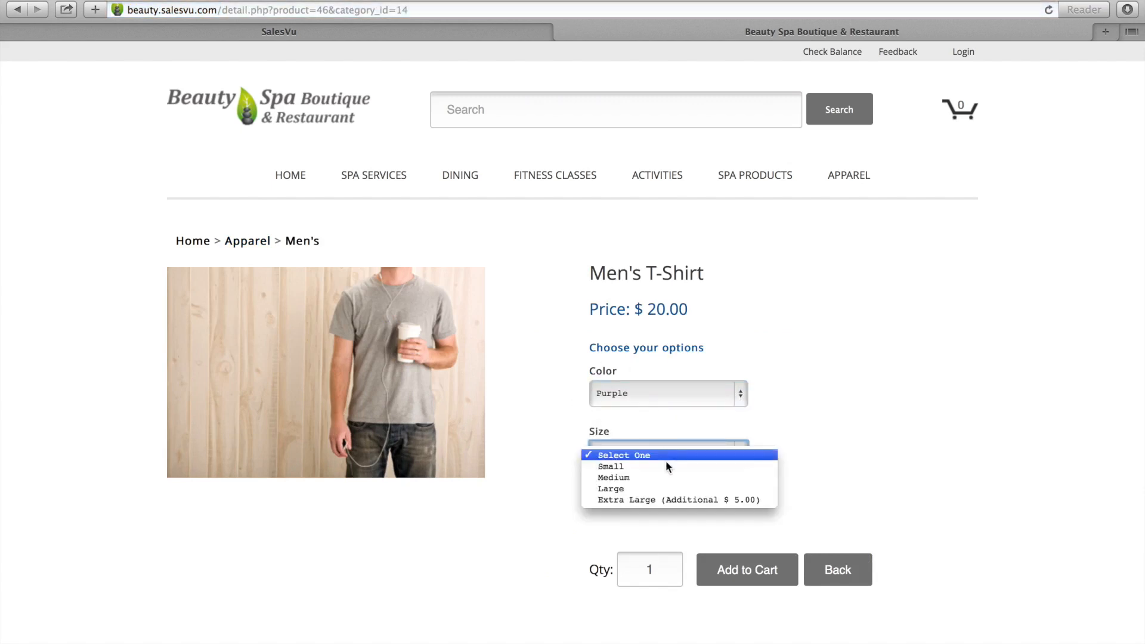
pyautogui.click(668, 503)
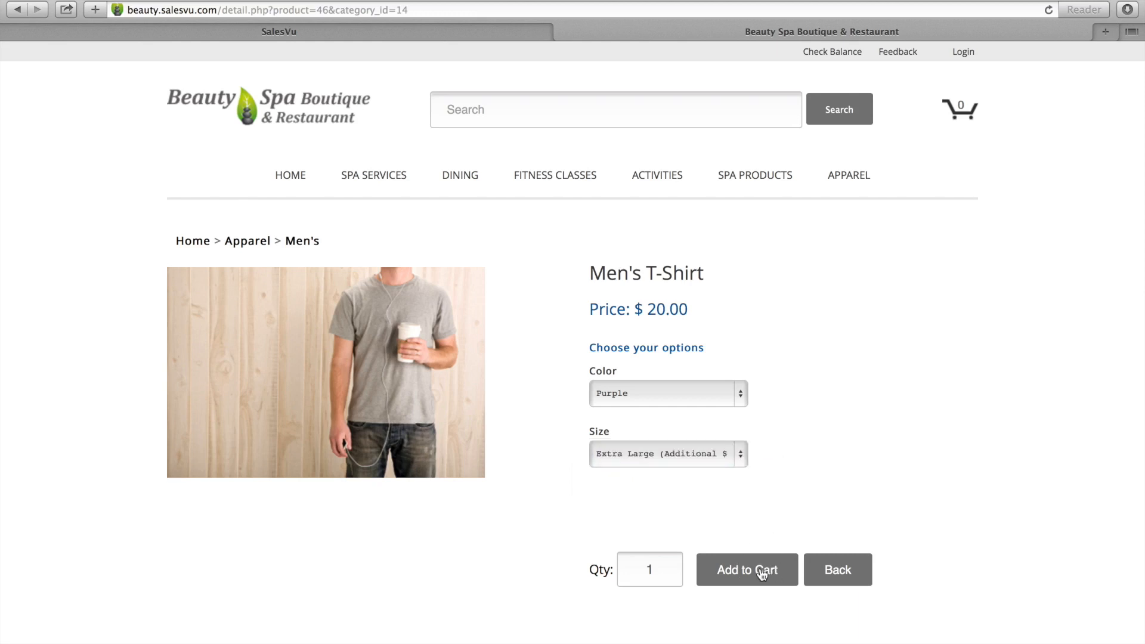
pyautogui.click(763, 574)
# Proceed to checkout and enter the customer's first and last name.
pyautogui.click(854, 552)
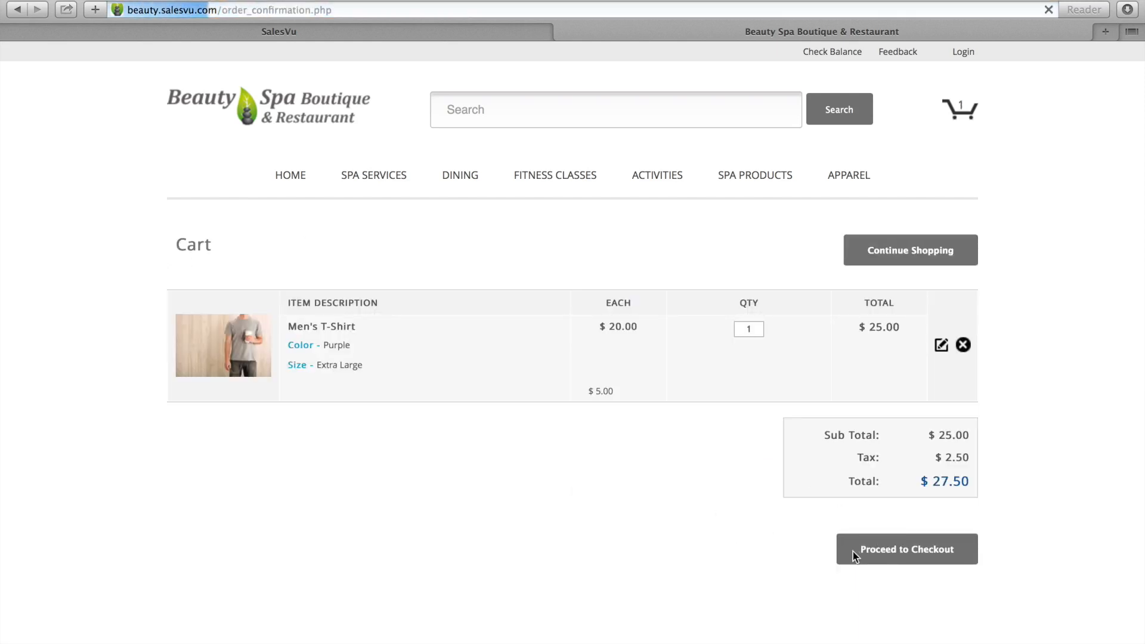
pyautogui.click(288, 204)
pyautogui.press('Tab')
pyautogui.press('Tab')
# Skip the account password and enter and confirm the customer's phone number.
pyautogui.click(172, 358)
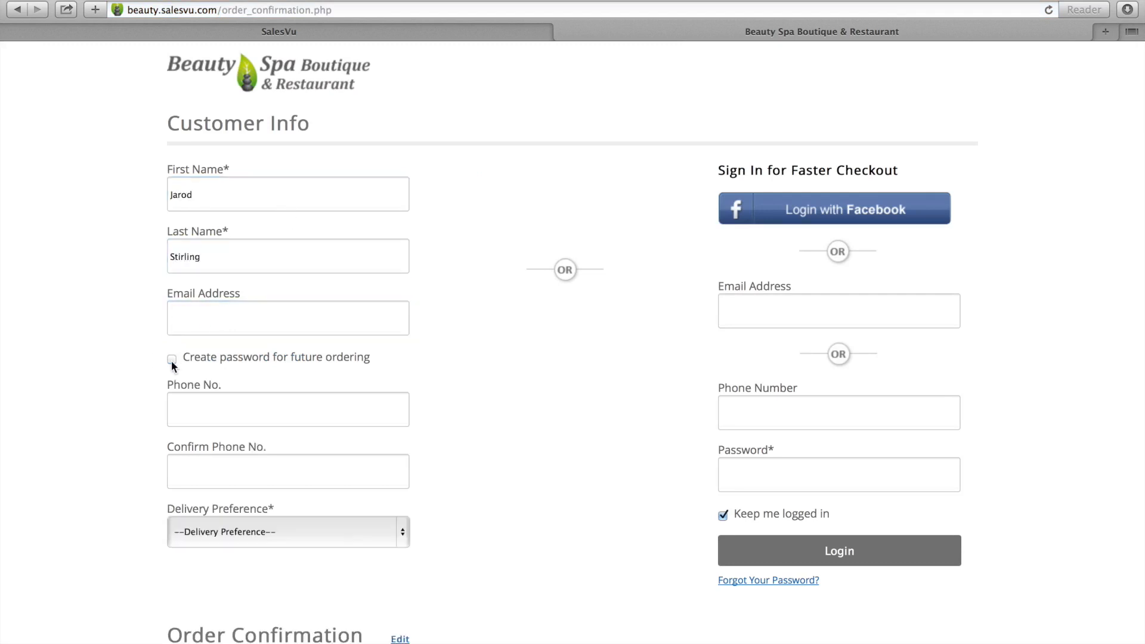
pyautogui.click(216, 401)
pyautogui.press('Tab')
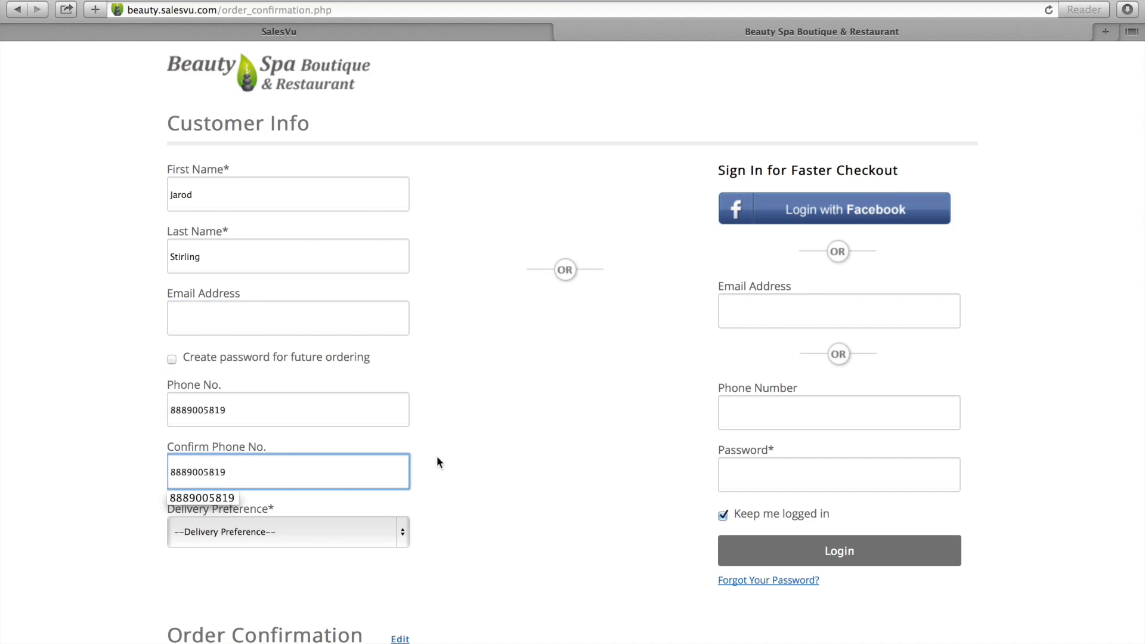
pyautogui.click(430, 460)
# Choose Pickup delivery, place Order ID 26, and return to the Set Inventory page.
pyautogui.click(288, 534)
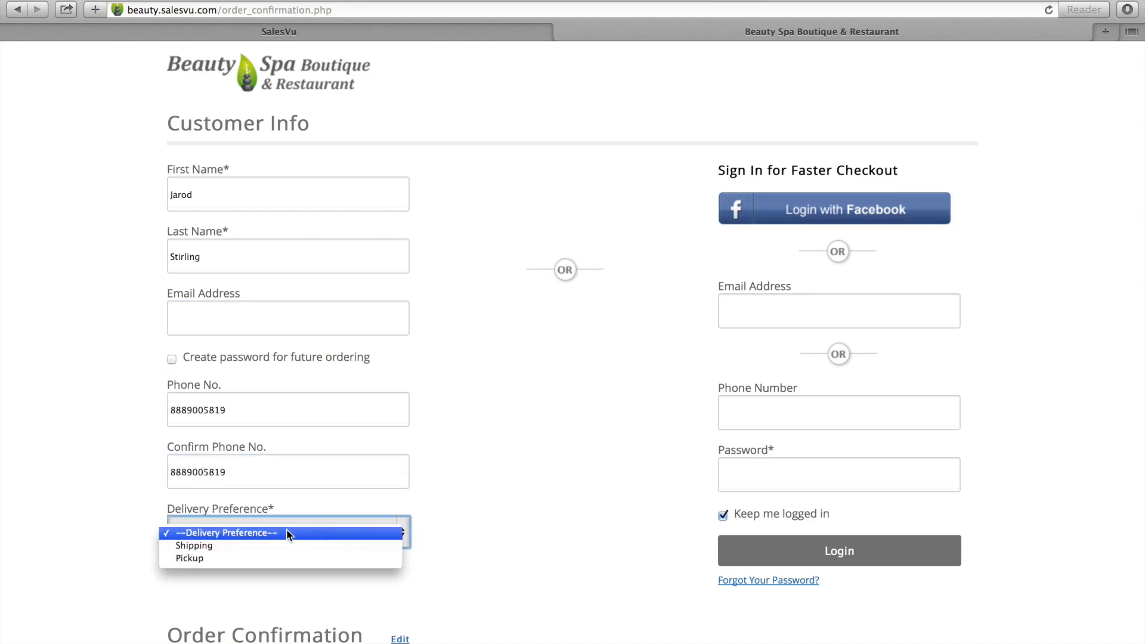
pyautogui.click(433, 535)
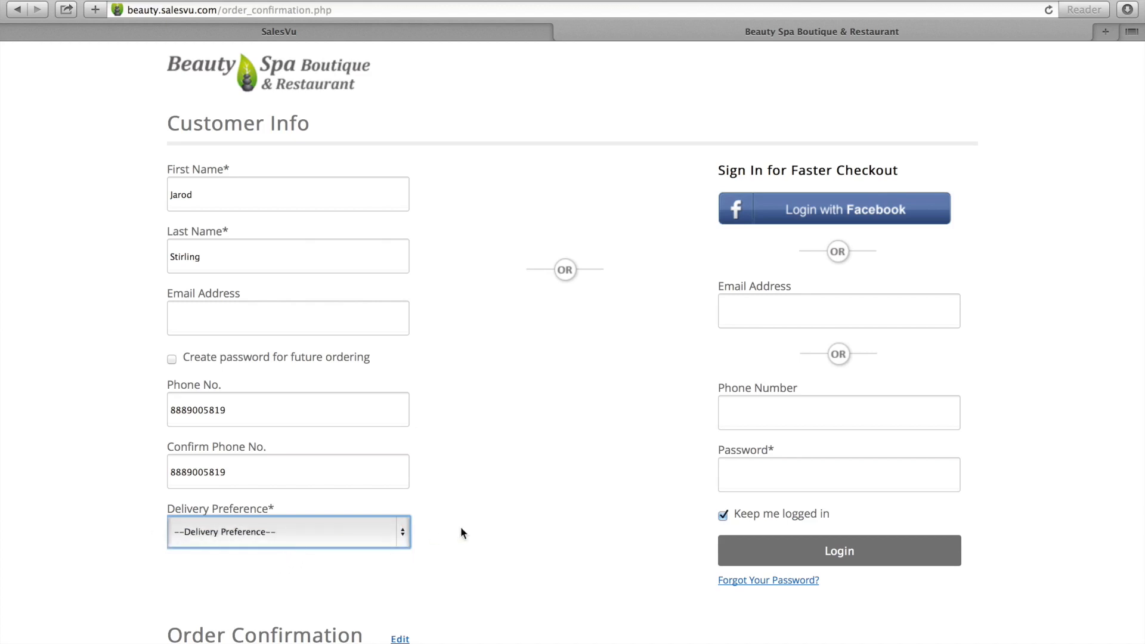
pyautogui.scroll(-5, 483, 527)
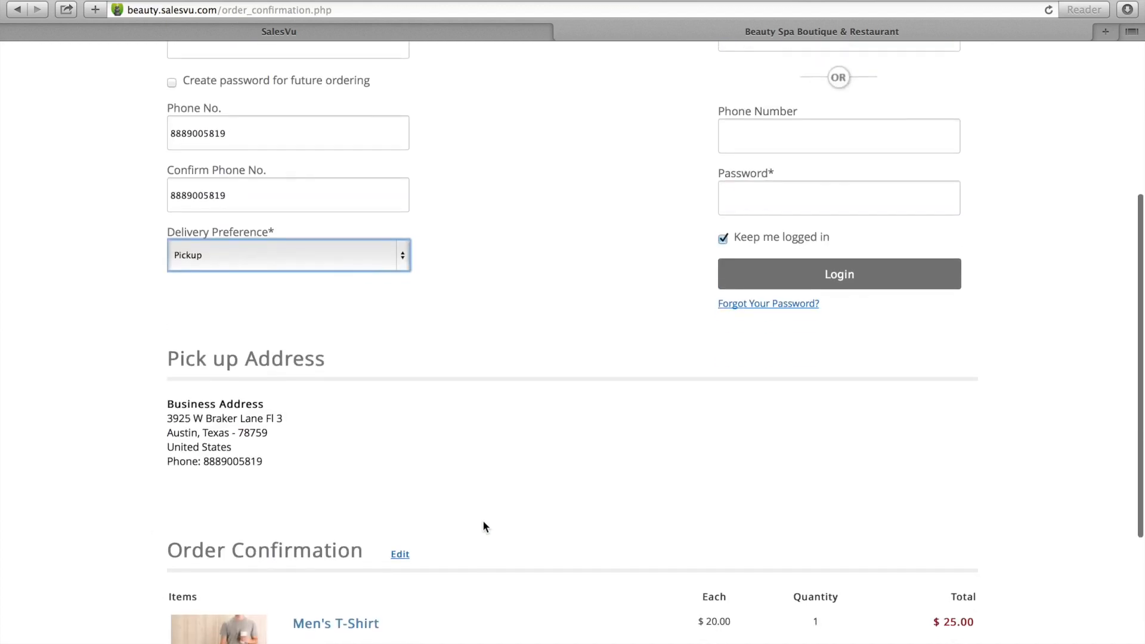
pyautogui.scroll(-5, 484, 435)
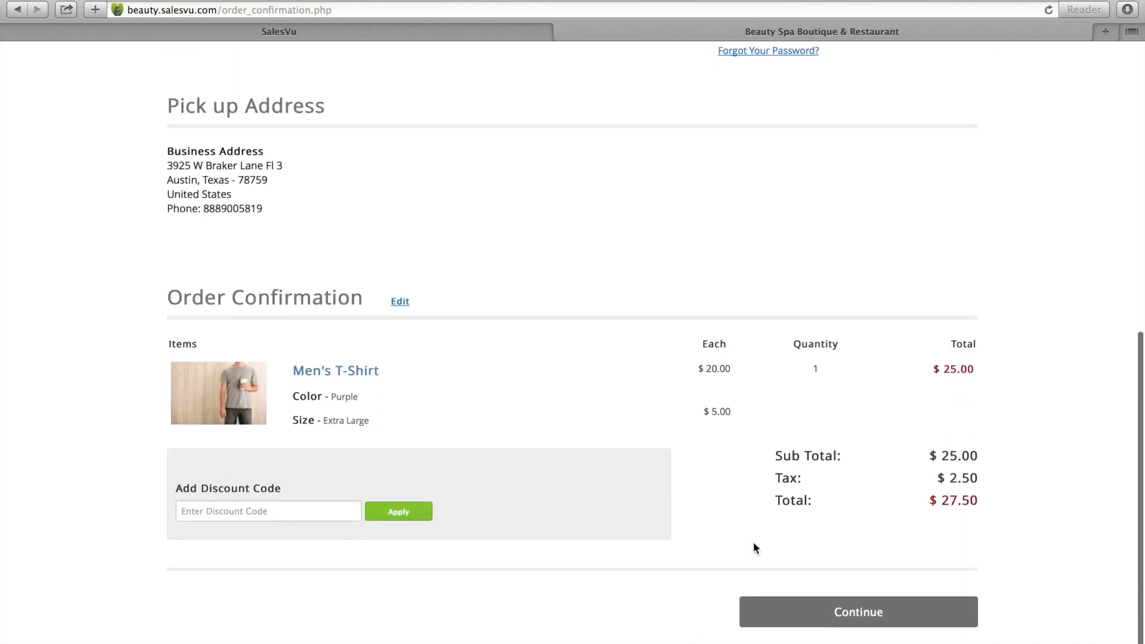
pyautogui.click(836, 612)
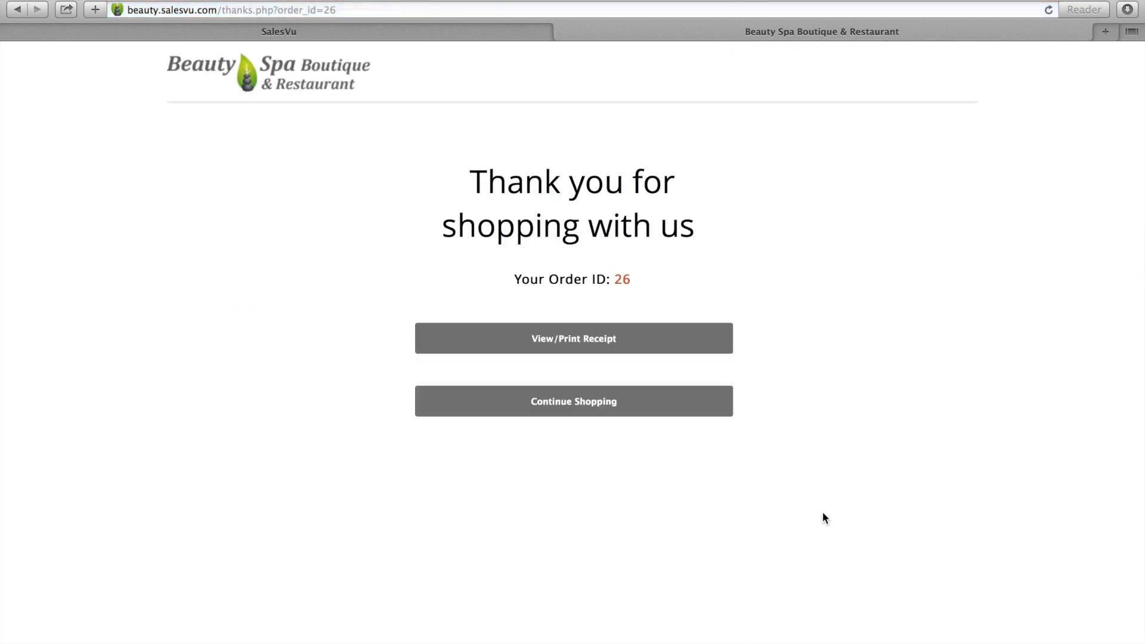
pyautogui.click(373, 35)
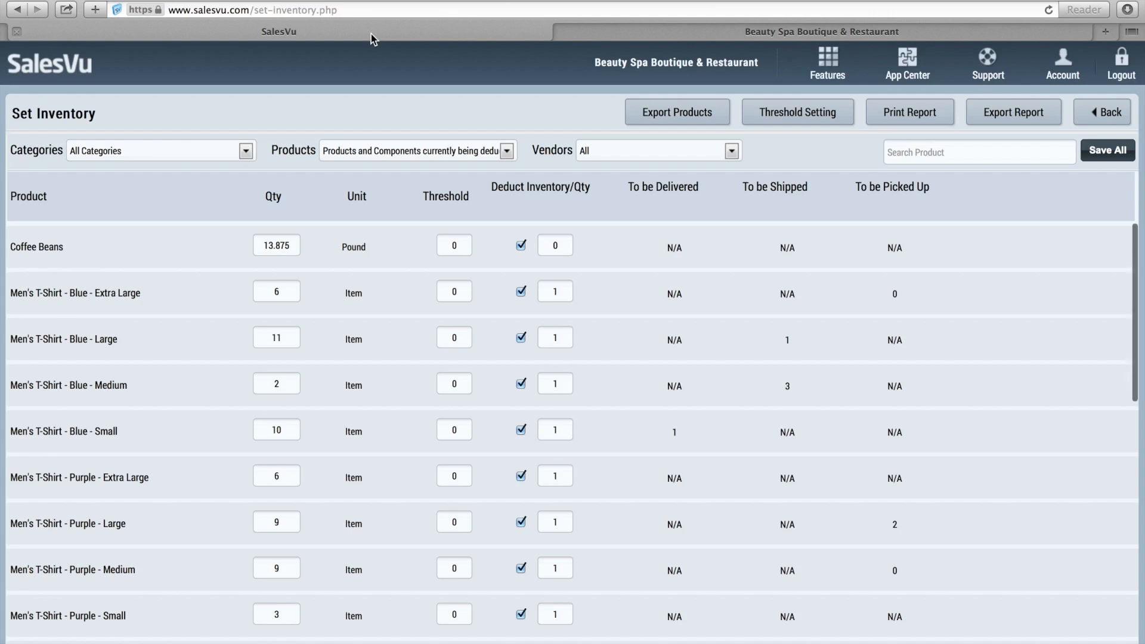
# Reload the Set Inventory list and bring the Reflector iPad POS mirror window forward.
pyautogui.click(1048, 12)
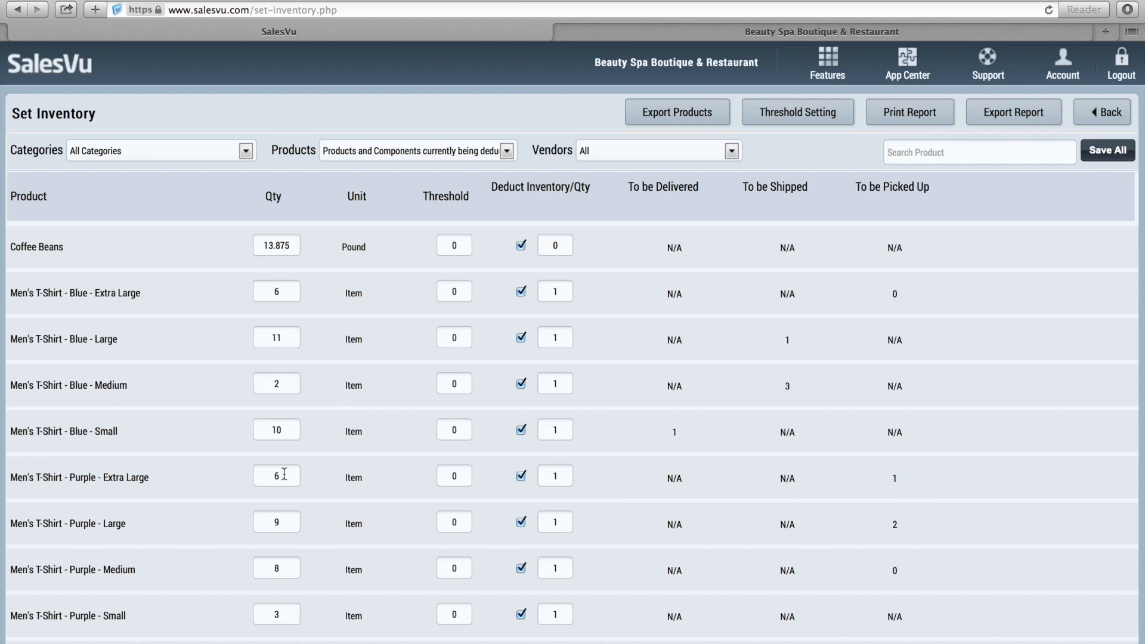
pyautogui.press('super+Tab')
pyautogui.press('super+Tab')
pyautogui.press('super+Tab')
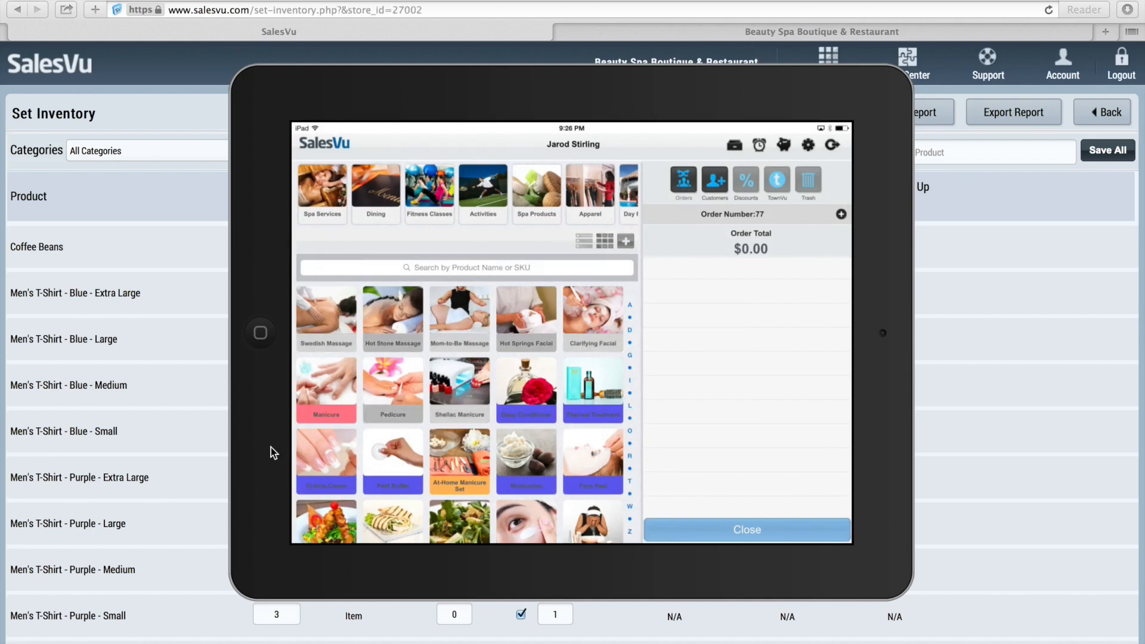
# Return to Safari and reload Set Inventory, showing purple Men's T-Shirts at 5 Extra Large, 8 Medium.
pyautogui.press('super+Tab')
pyautogui.press('super+Tab')
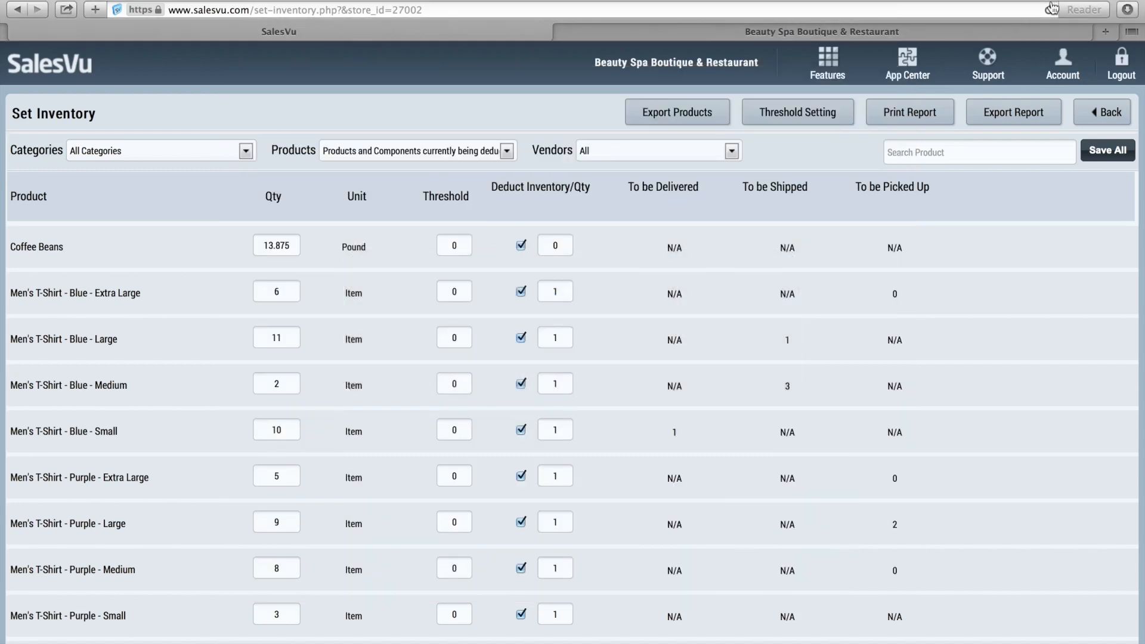
pyautogui.click(1051, 9)
# Create a new order under Features > Orders with Beauty Spa Boutique & Restaurant as the store.
pyautogui.click(828, 76)
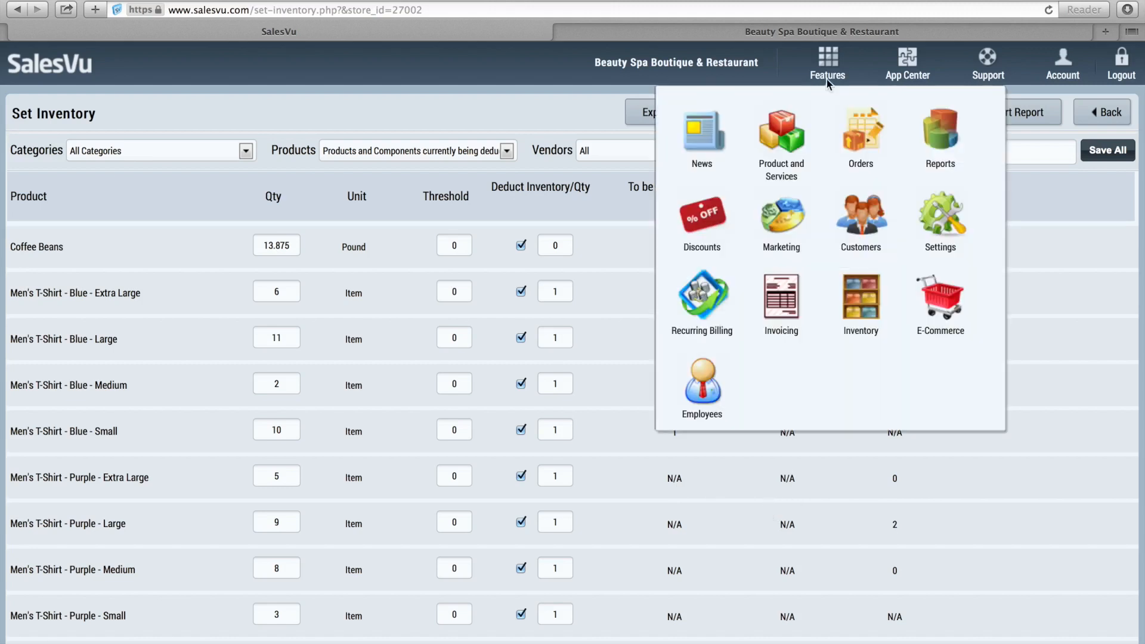
pyautogui.click(854, 133)
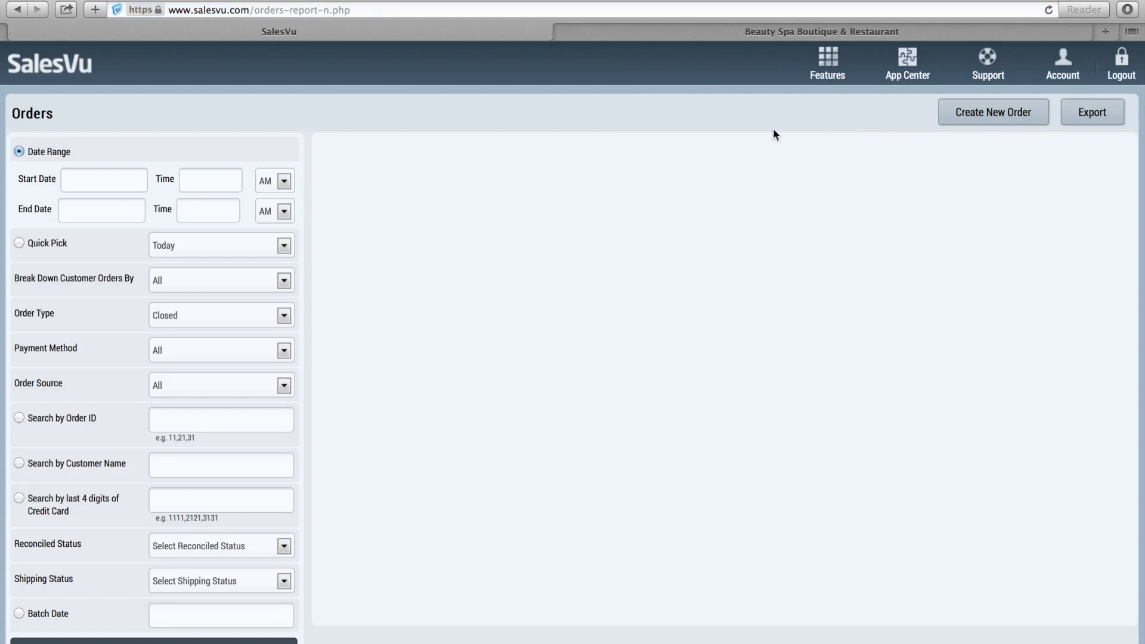
pyautogui.click(976, 113)
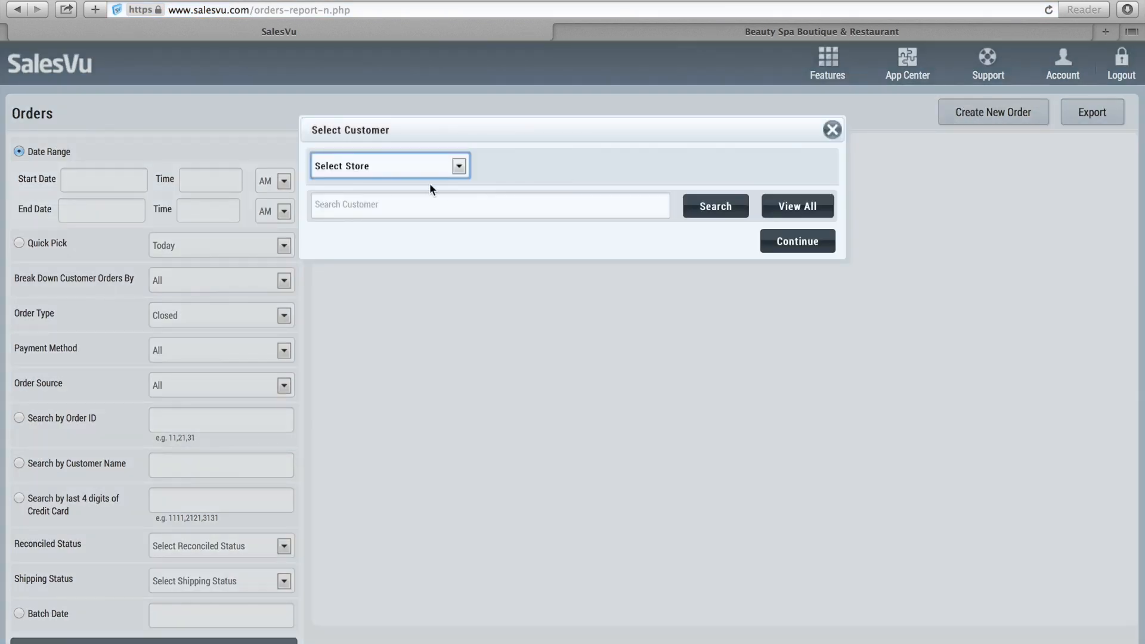
pyautogui.click(429, 174)
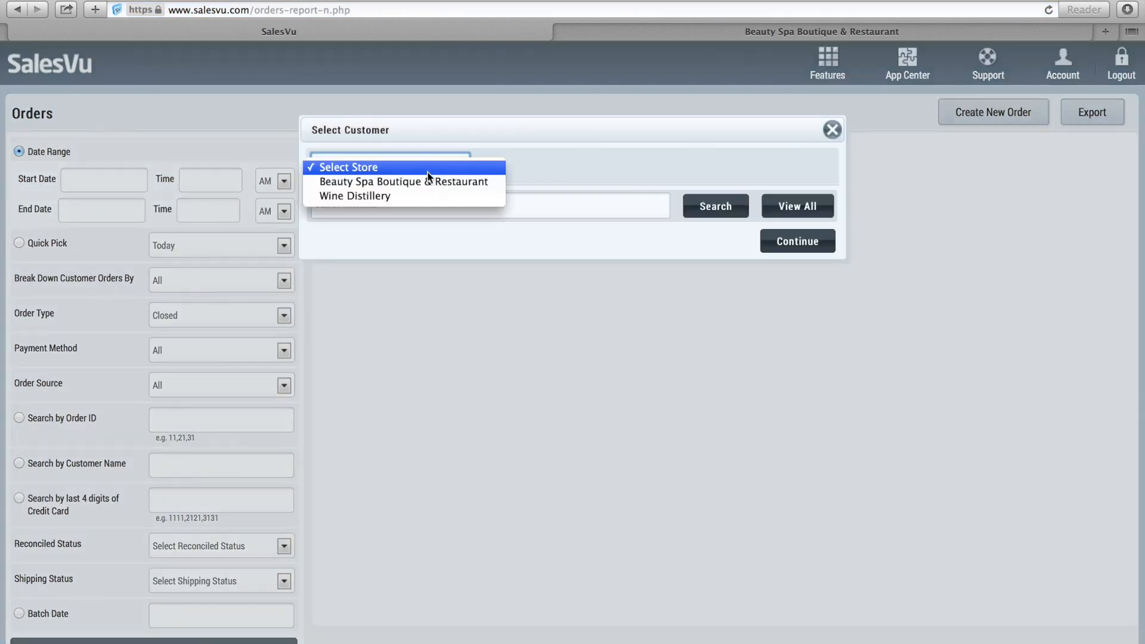
pyautogui.click(428, 181)
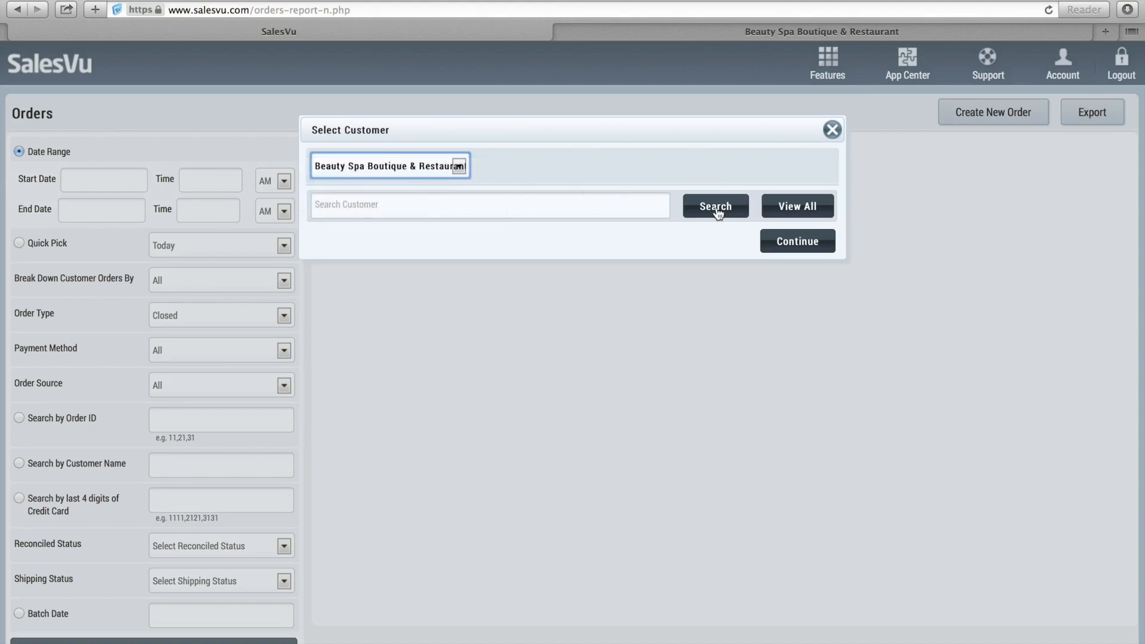
# Add a Small Red Women's Tank from the Apparel category to the order.
pyautogui.click(798, 243)
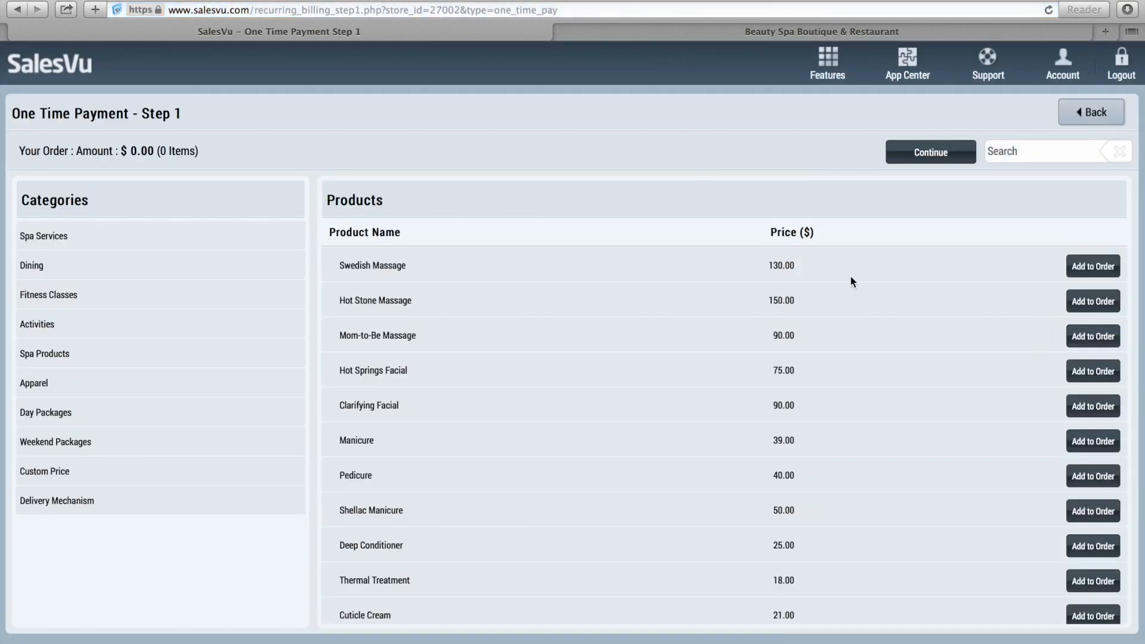
pyautogui.click(28, 384)
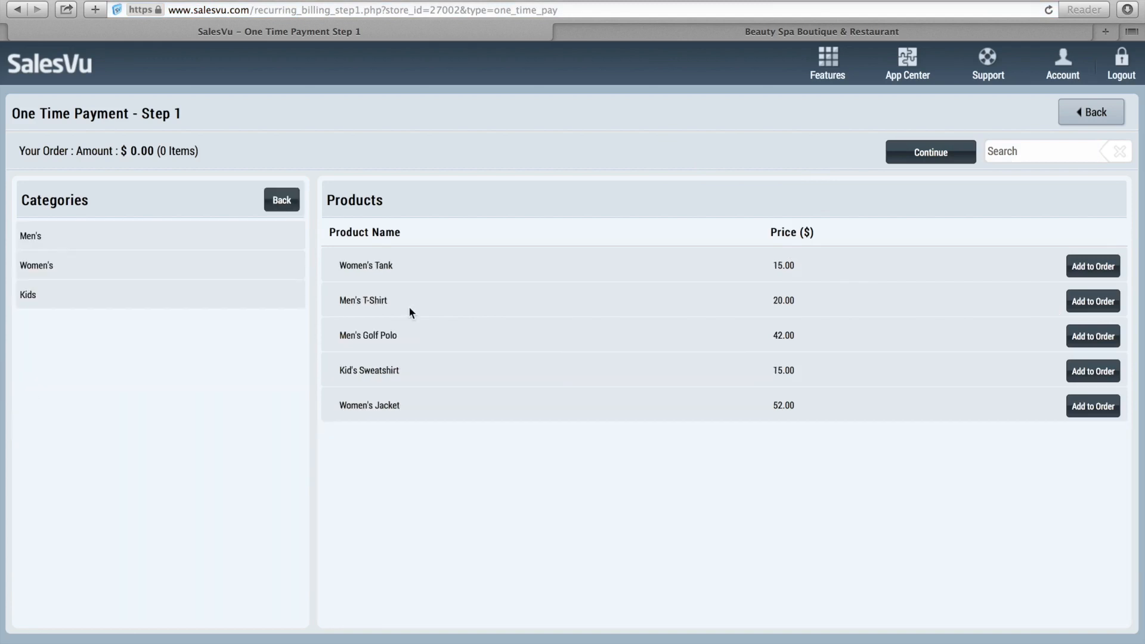
pyautogui.click(1095, 269)
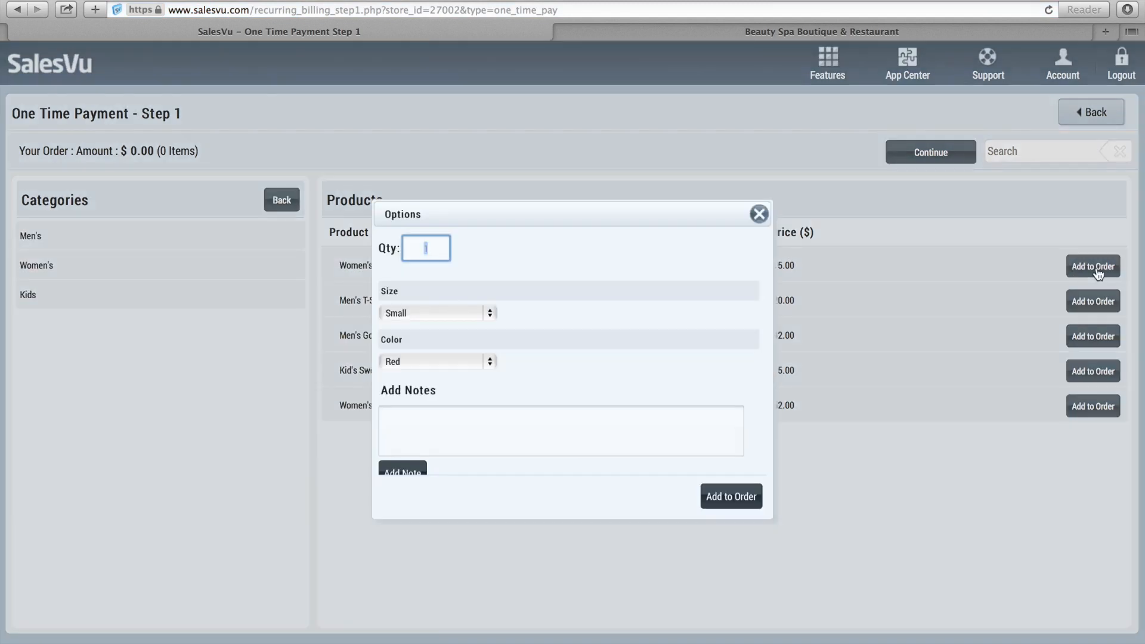
pyautogui.click(734, 503)
# Check out as Delivered, pay $20.00 for $3.99 change, and list today's orders.
pyautogui.click(639, 396)
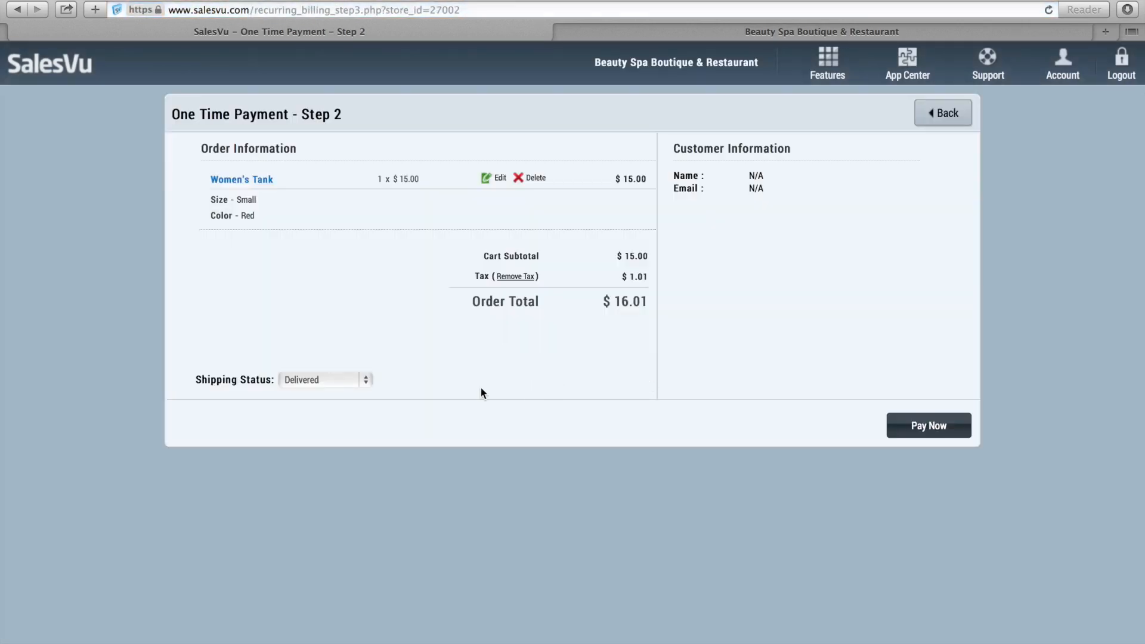
pyautogui.click(366, 380)
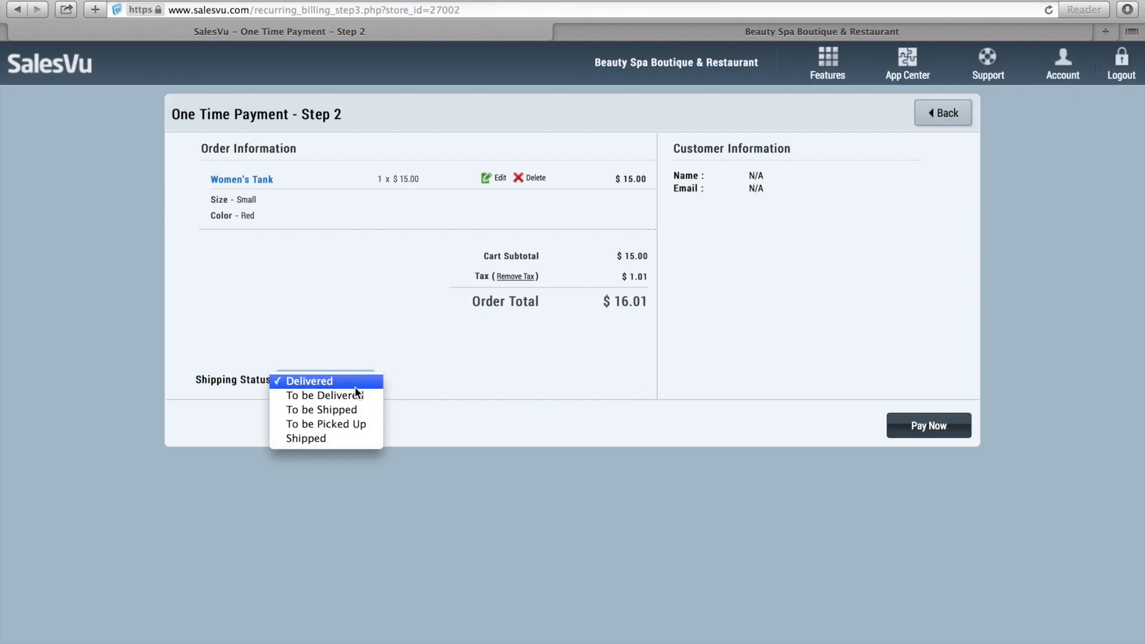
pyautogui.click(424, 344)
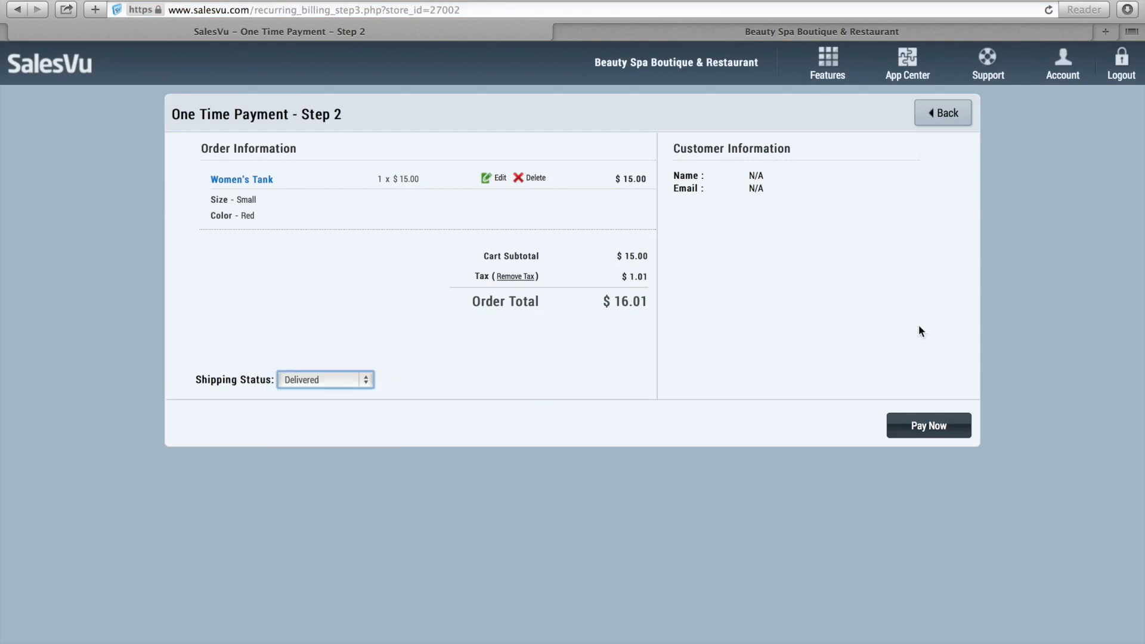
pyautogui.click(946, 432)
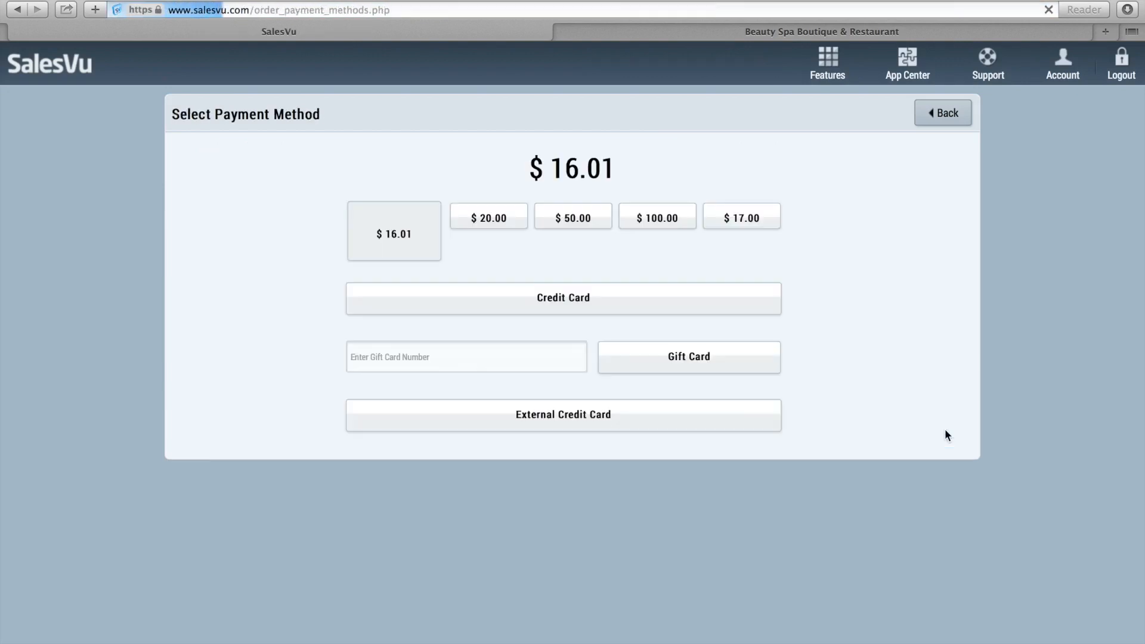
pyautogui.click(479, 220)
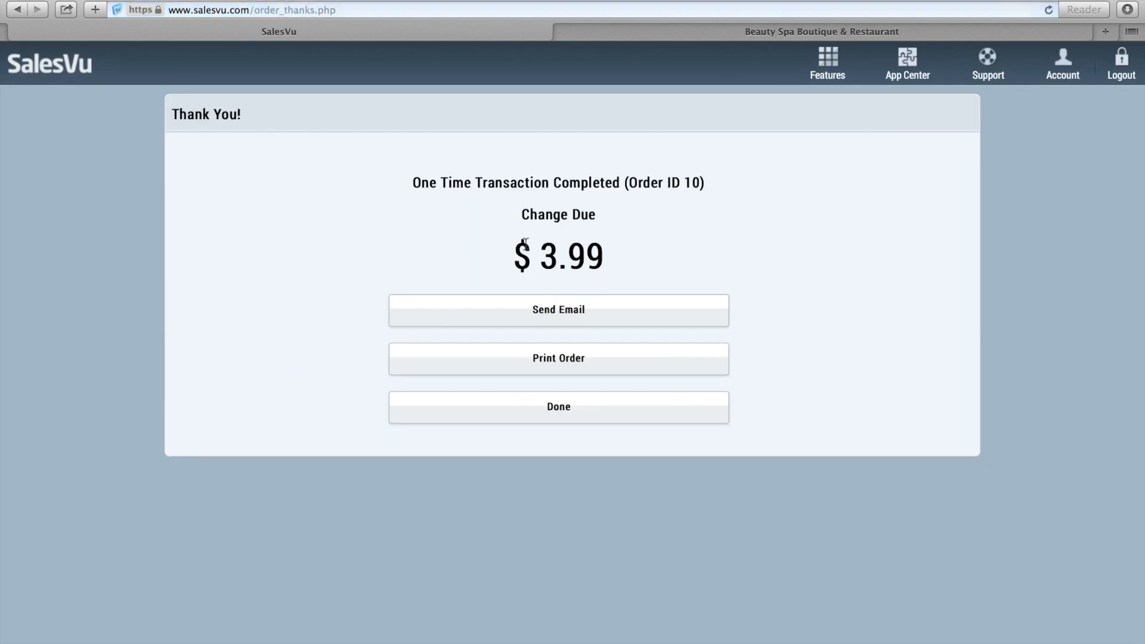
pyautogui.click(541, 410)
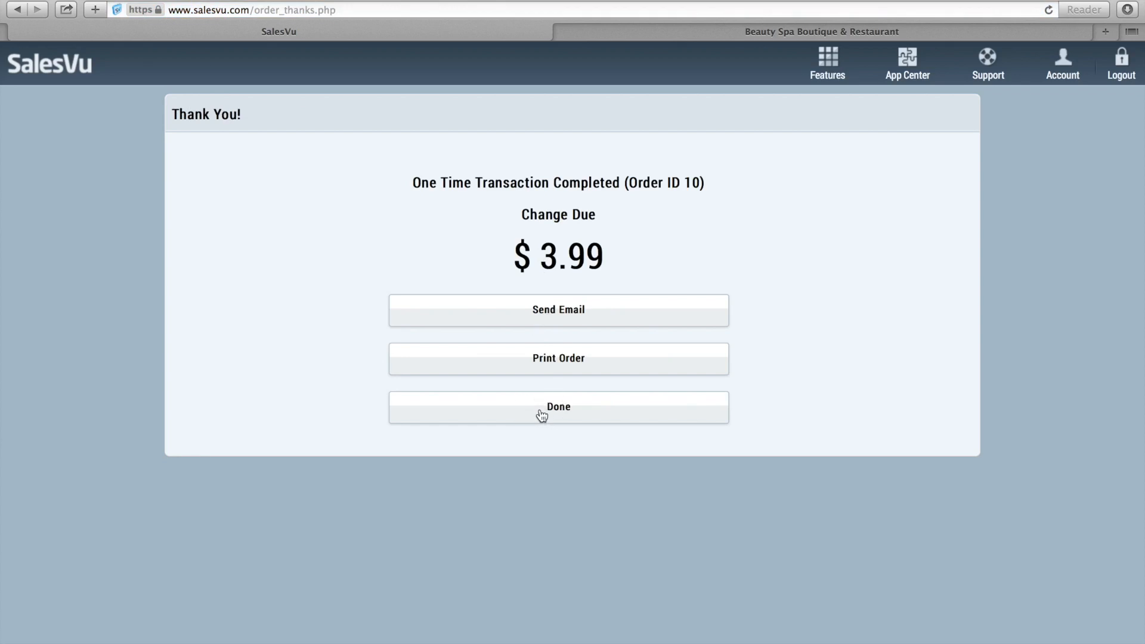
pyautogui.click(60, 243)
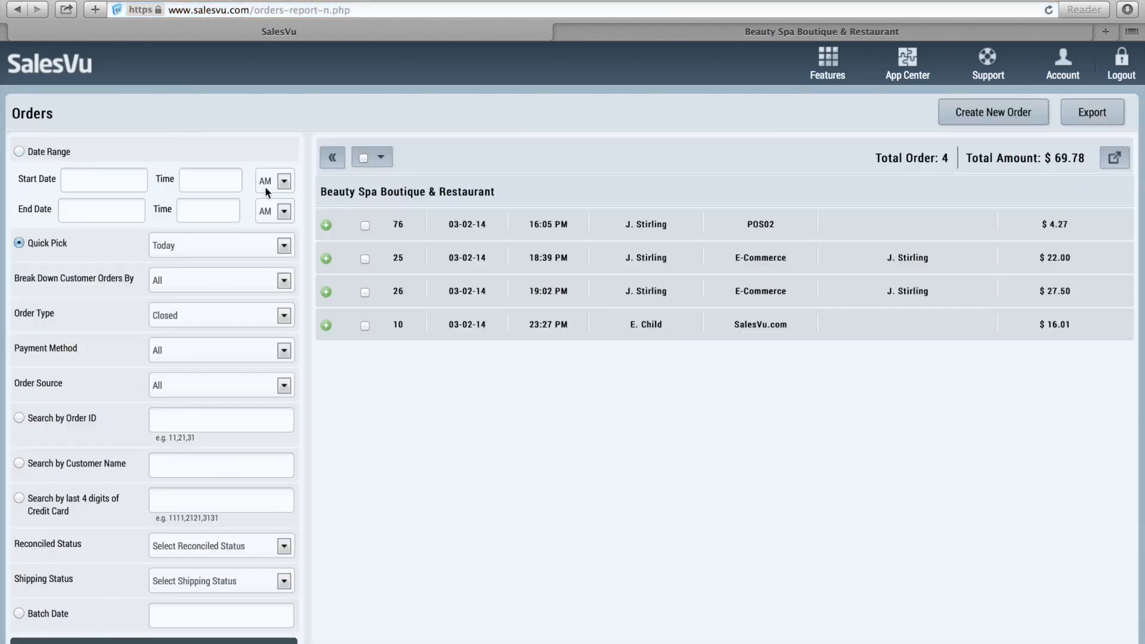
# Mark order 10 as To be Shipped through the bulk-action menu and confirm the update.
pyautogui.click(326, 326)
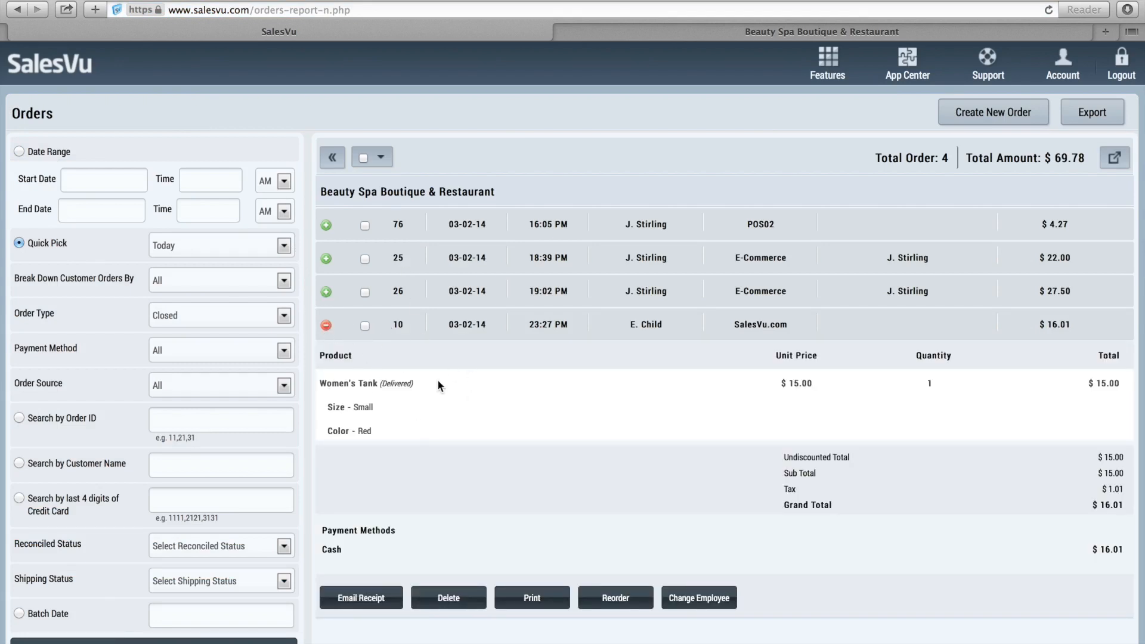
pyautogui.click(365, 326)
pyautogui.click(380, 157)
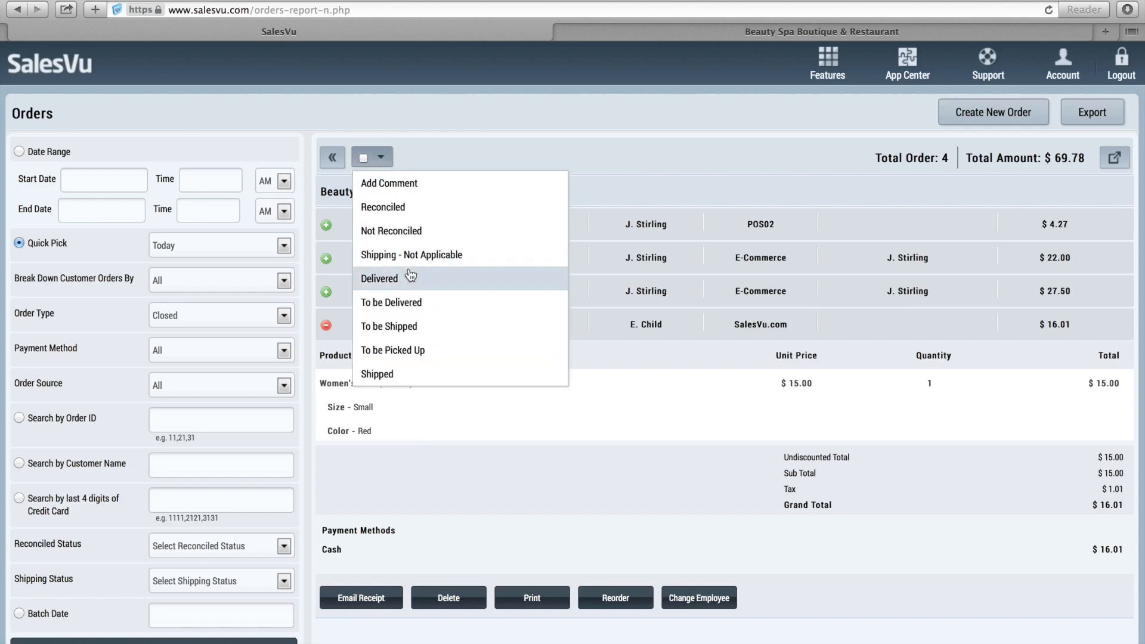
pyautogui.click(400, 326)
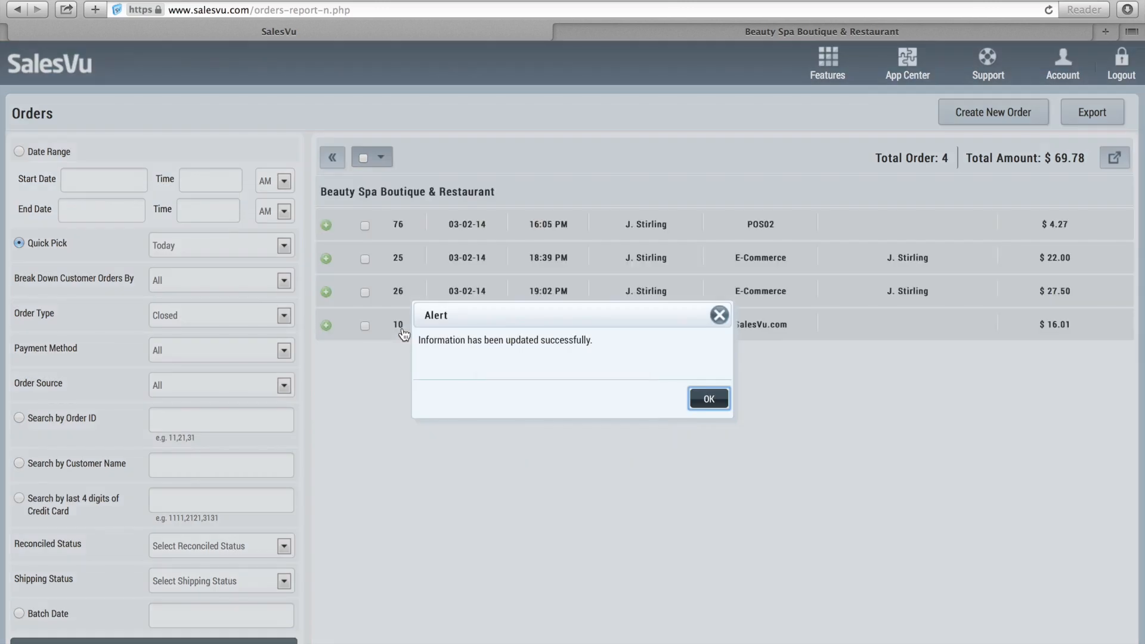
pyautogui.click(709, 398)
pyautogui.click(327, 327)
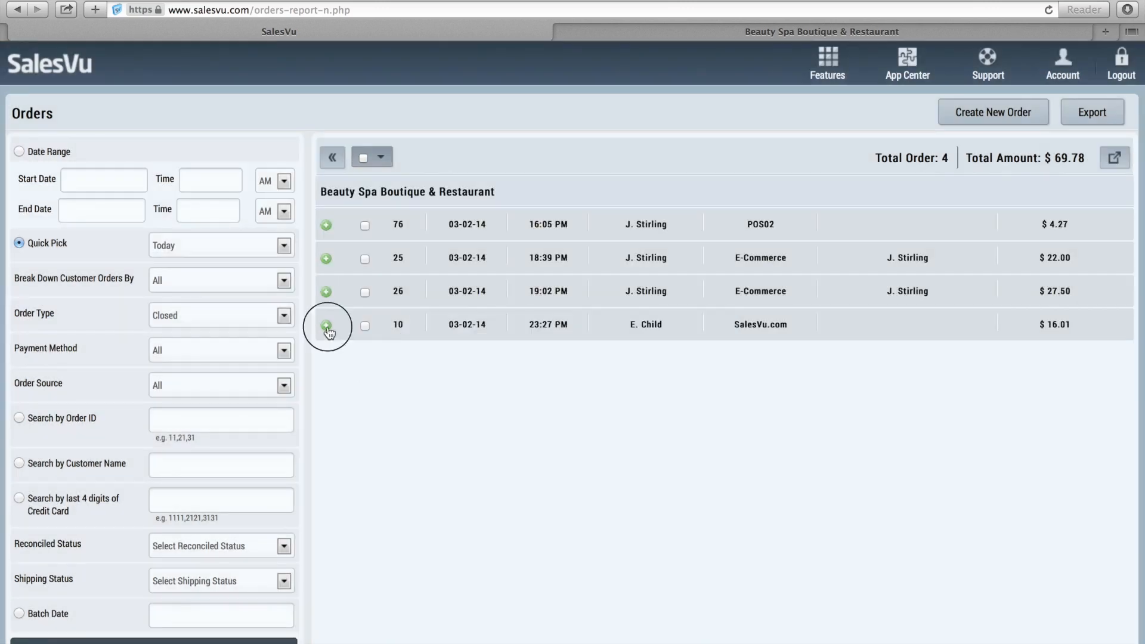